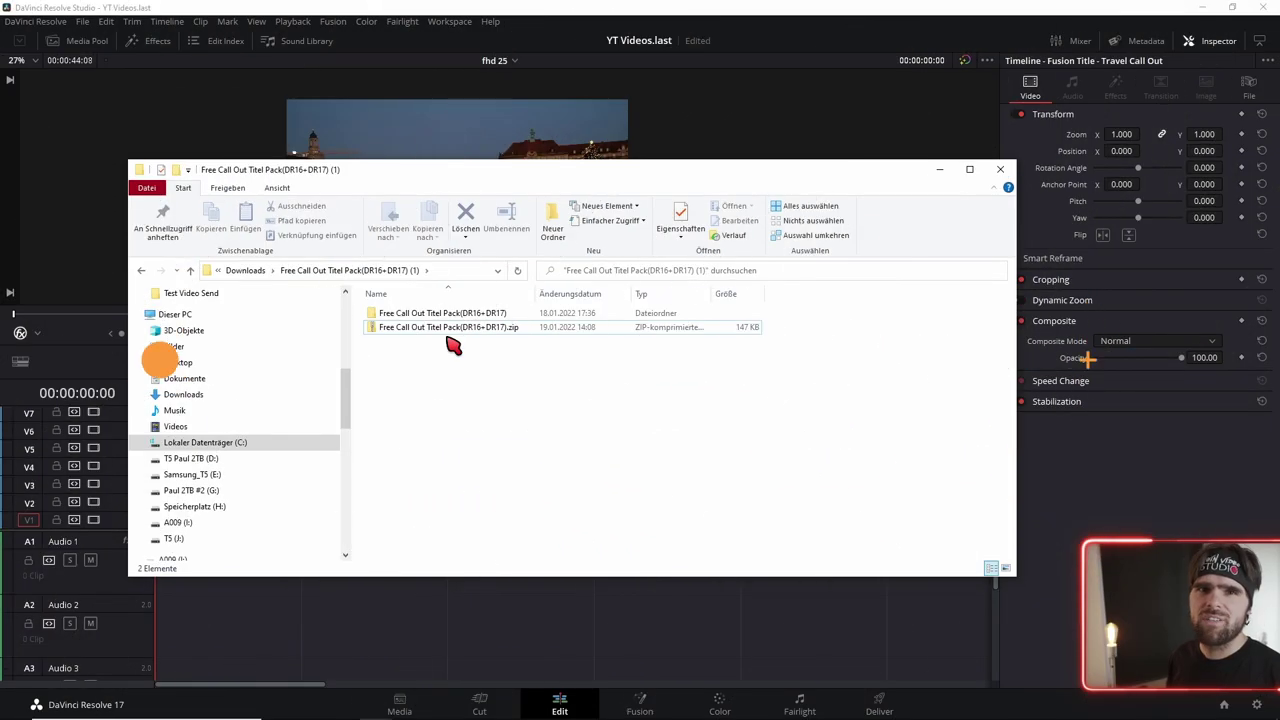
# Open the call-out pack's Trainingsfiles > DR 17 folder and select Bubble Call out.setting
pyautogui.doubleClick(428, 314)
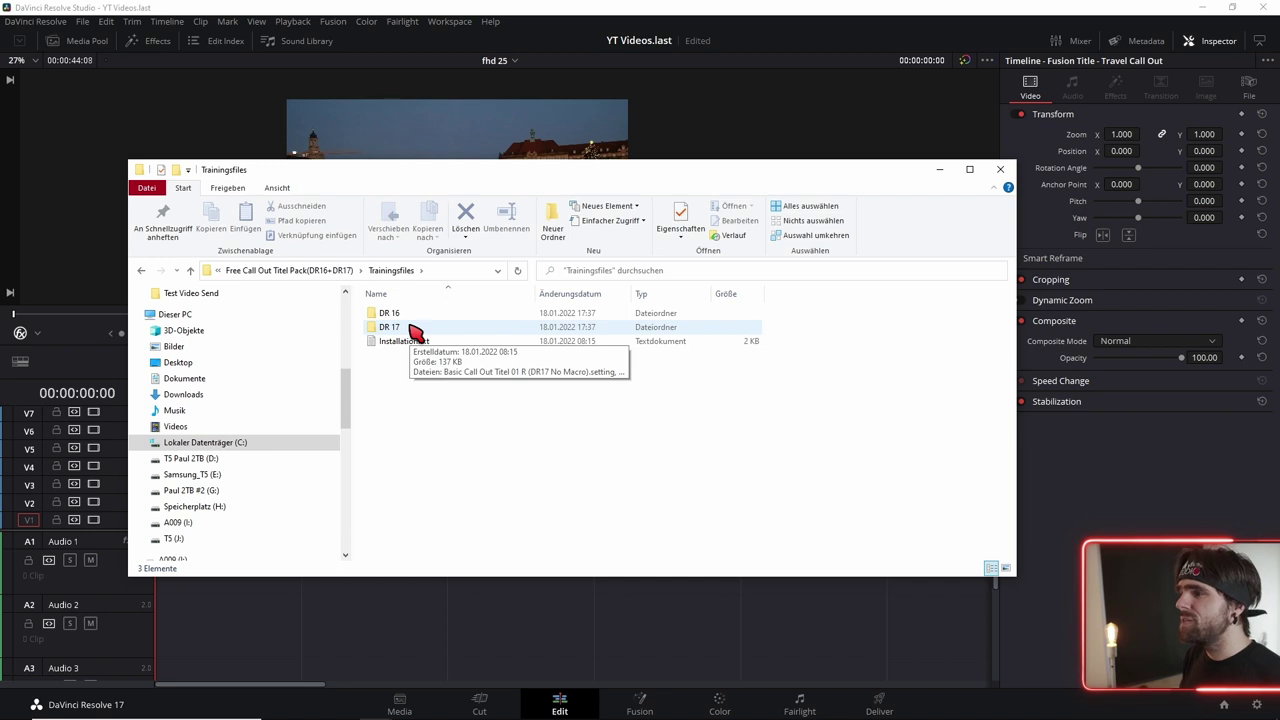
pyautogui.doubleClick(415, 331)
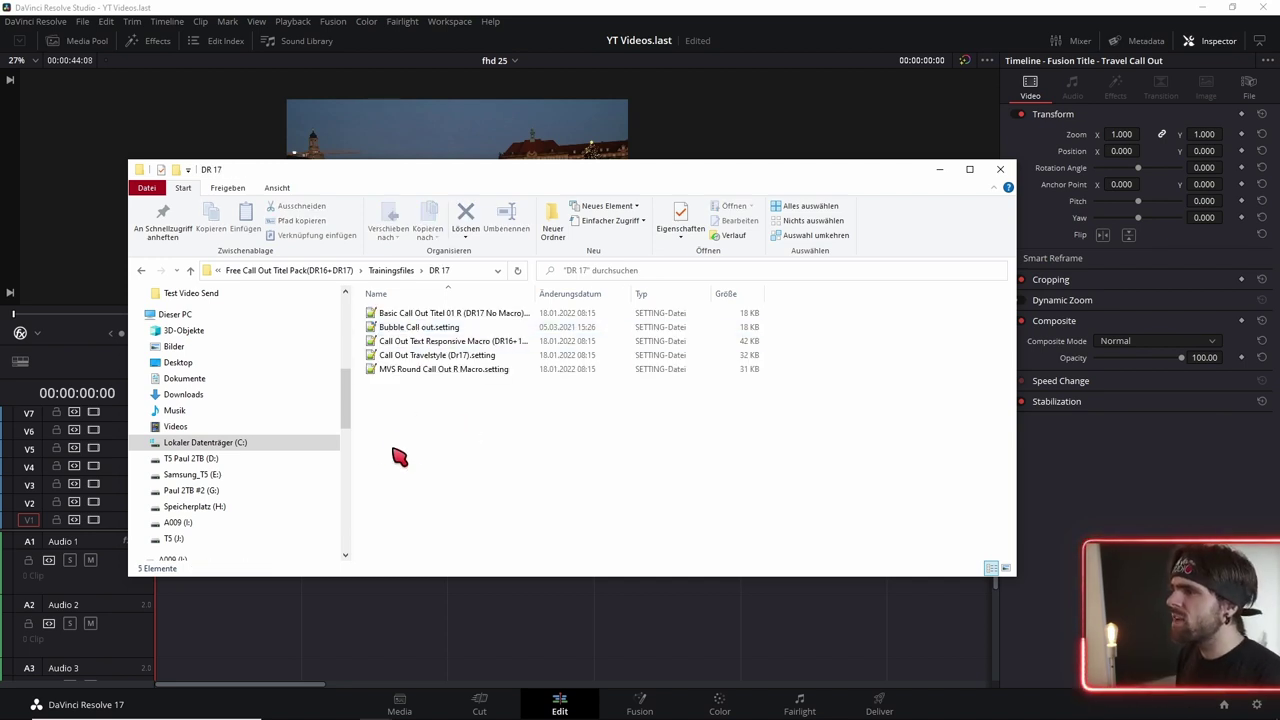
pyautogui.click(418, 328)
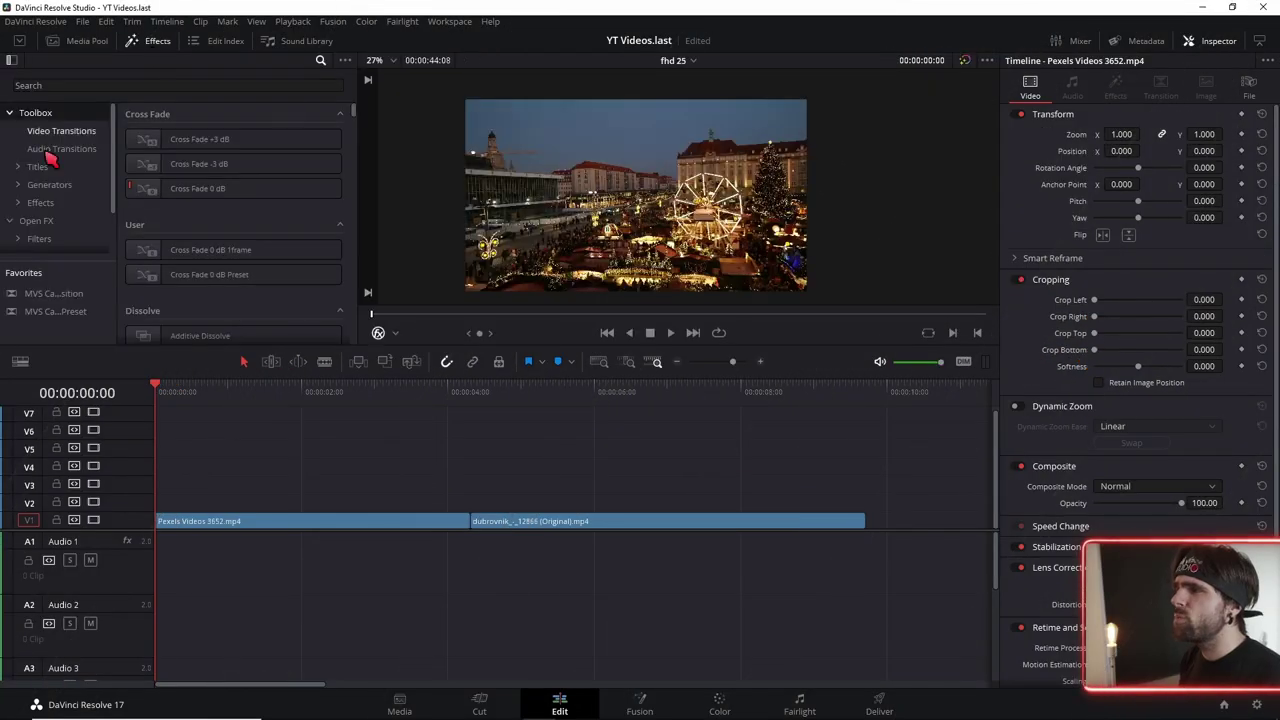
# Filter the Effects Library Titles to call-out entries by searching 'call'
pyautogui.click(46, 166)
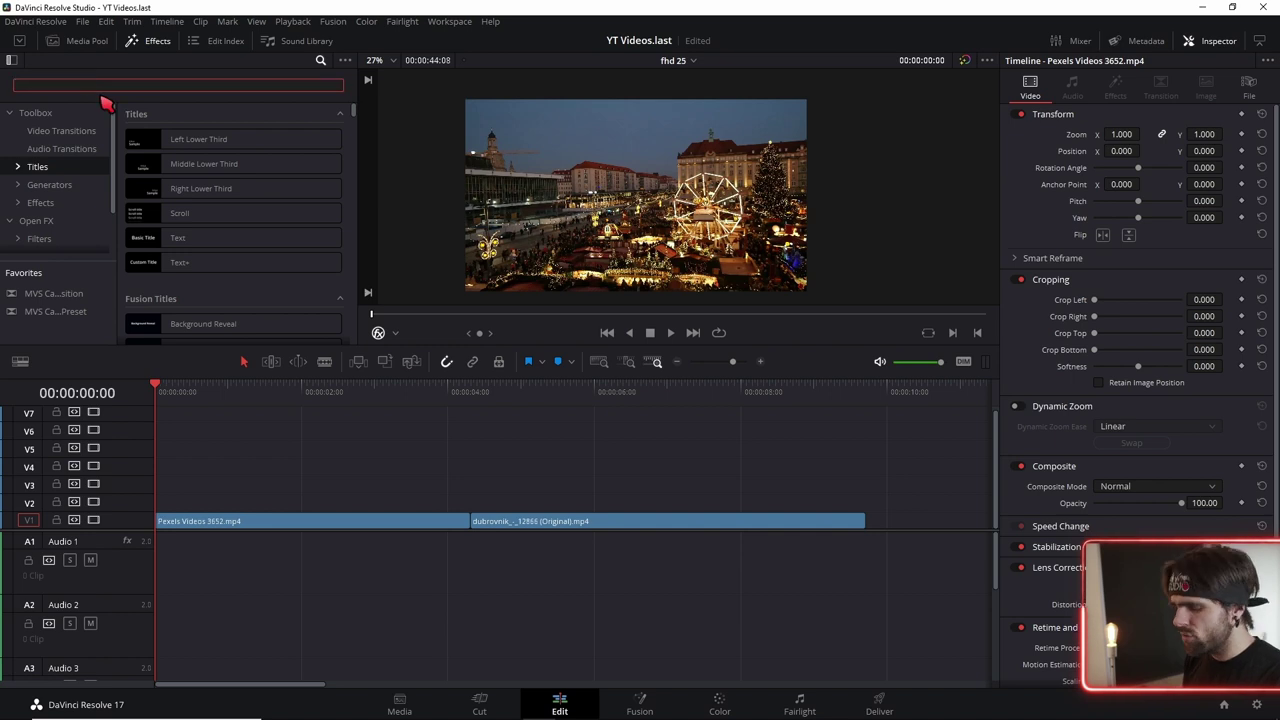
pyautogui.write('call')
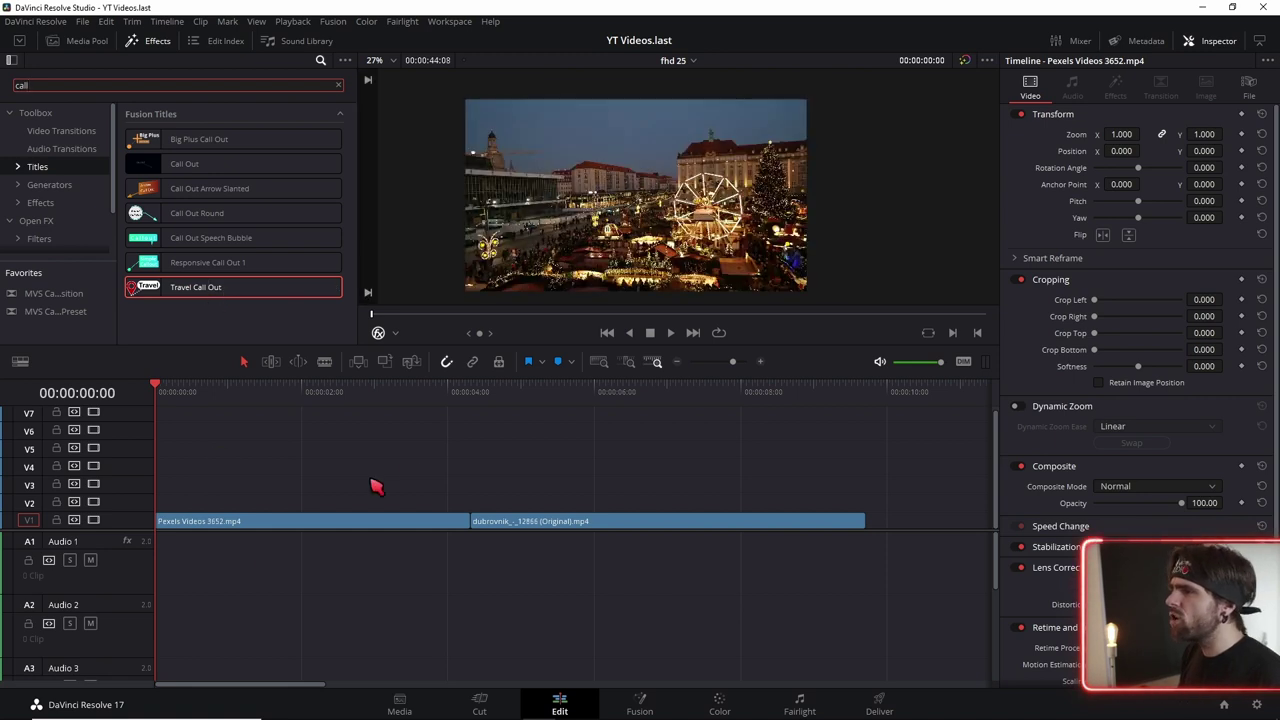
# Place Call Out Speech Bubble on V2, shift its text left, shrink it, and set gradient colours
pyautogui.moveTo(195, 238); pyautogui.dragTo(160, 503)
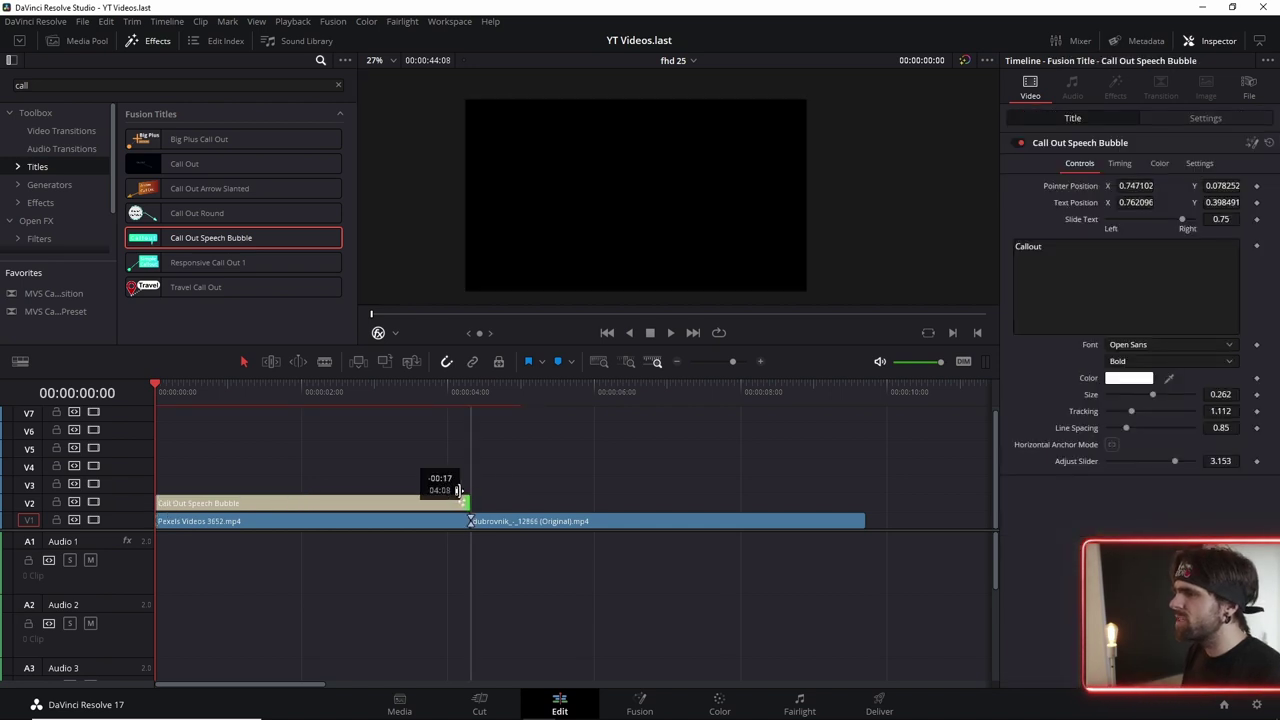
pyautogui.click(268, 392)
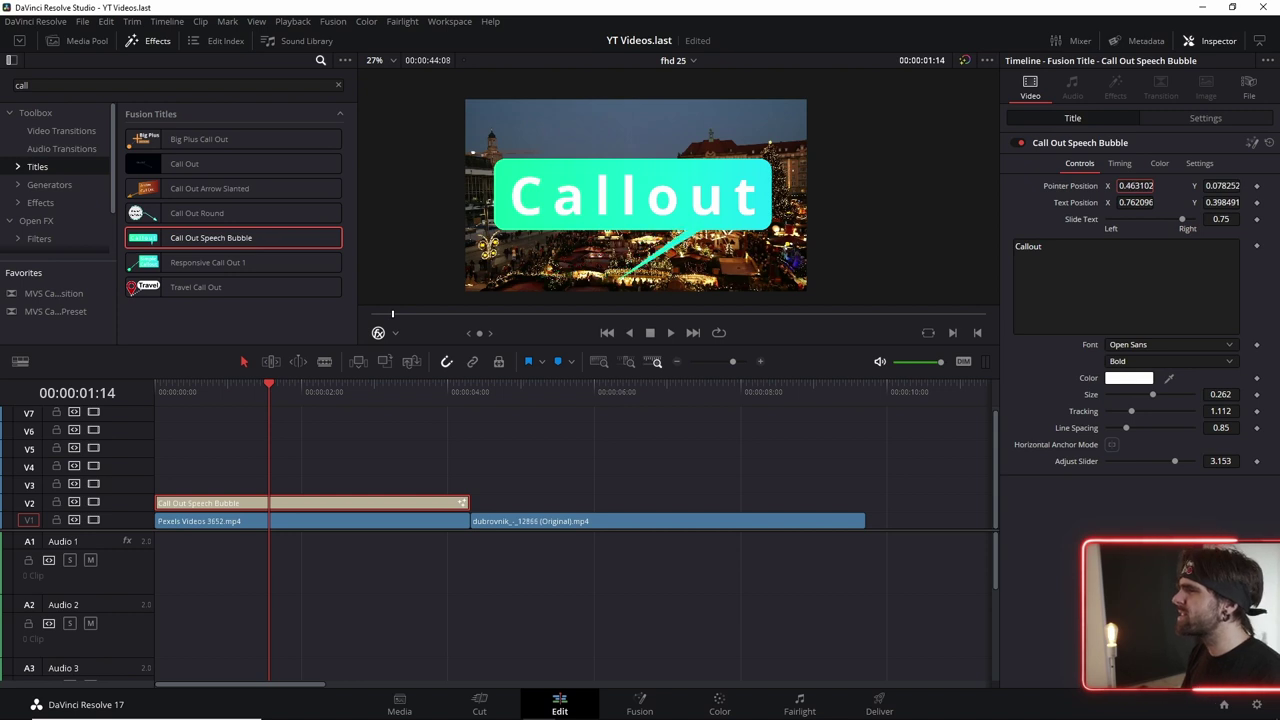
pyautogui.moveTo(1150, 202)
pyautogui.mouseDown()
pyautogui.moveTo(1185, 229)
pyautogui.moveTo(1134, 228)
pyautogui.mouseUp()
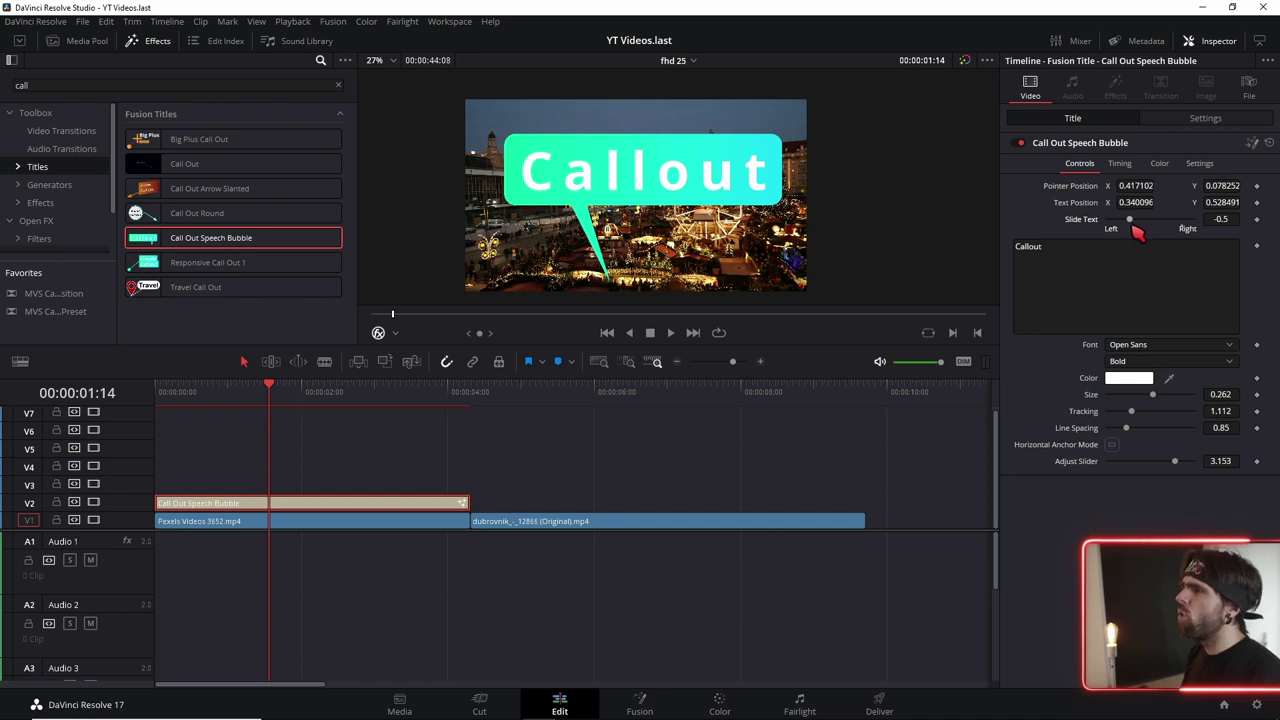
pyautogui.moveTo(1135, 222)
pyautogui.mouseDown()
pyautogui.moveTo(1106, 222)
pyautogui.moveTo(1122, 222)
pyautogui.mouseUp()
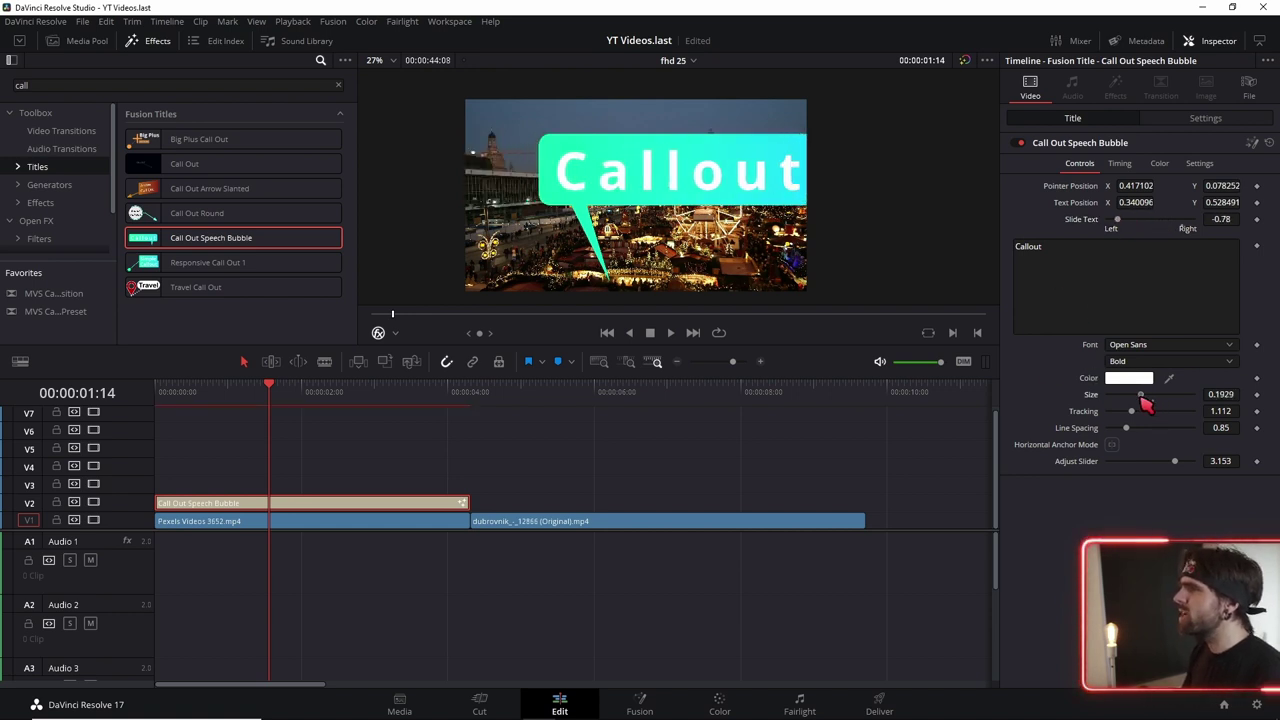
pyautogui.moveTo(1143, 399); pyautogui.dragTo(1134, 400)
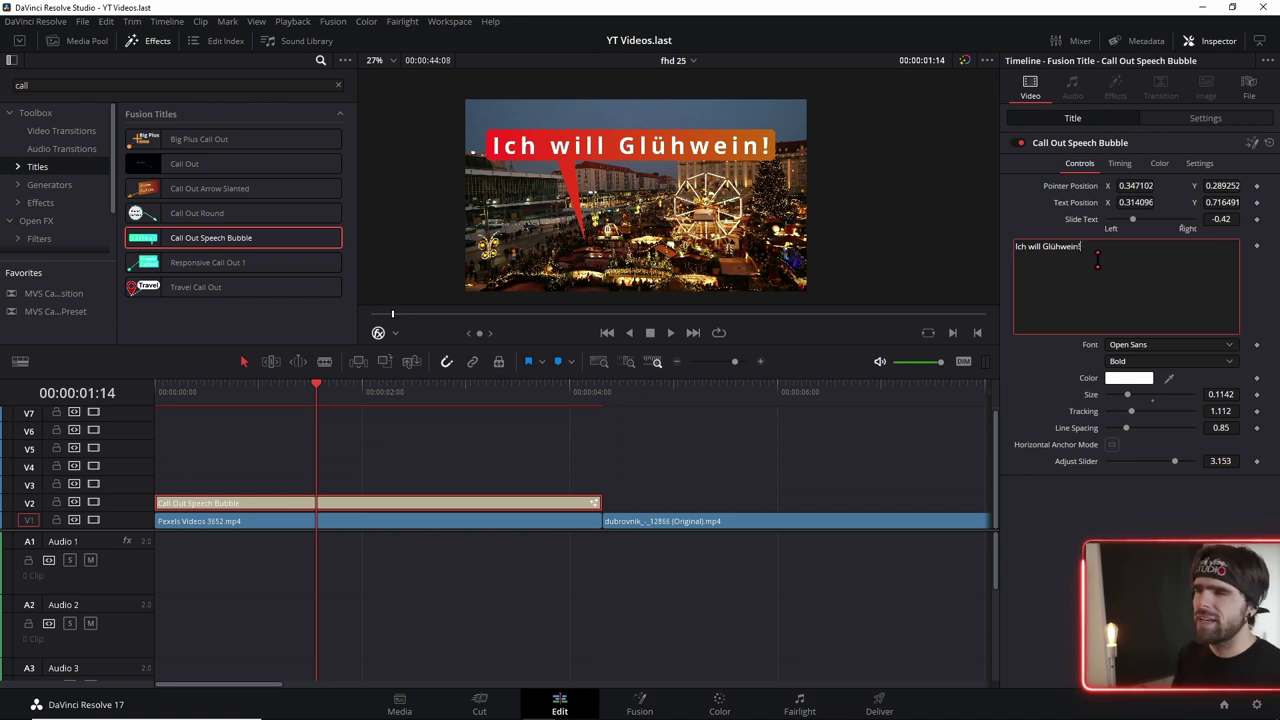
pyautogui.click(1160, 164)
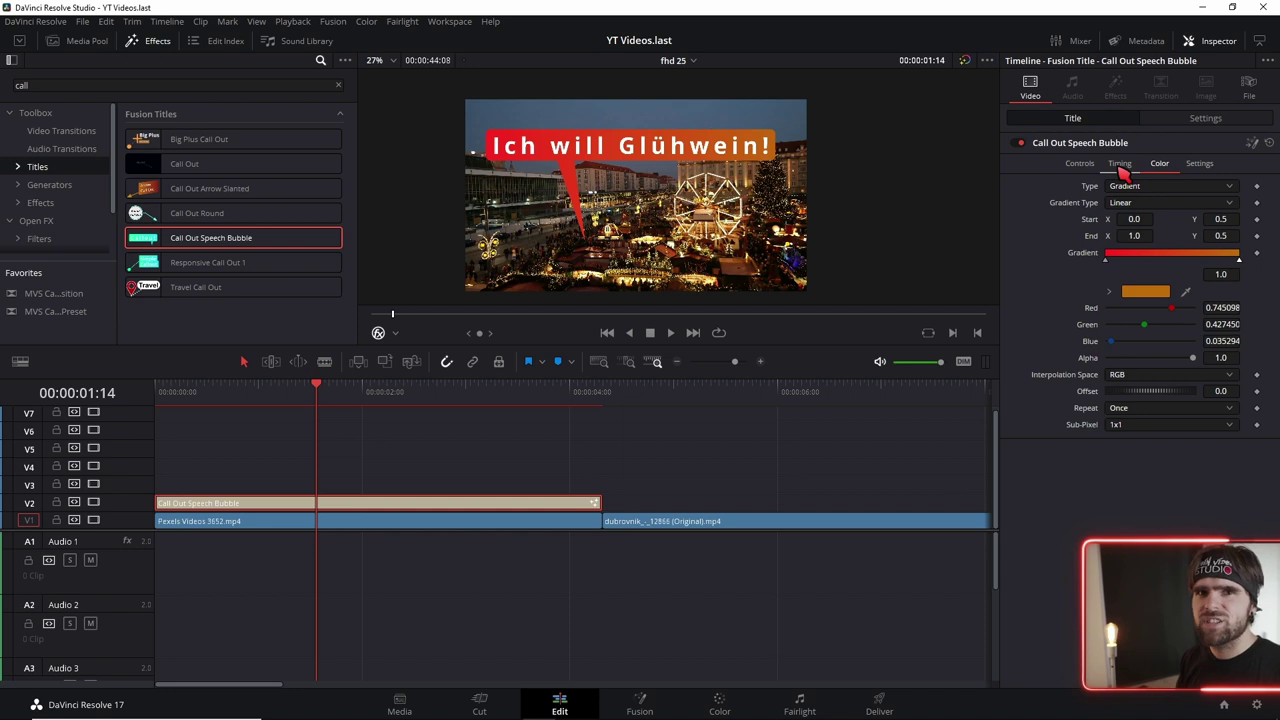
pyautogui.click(1120, 165)
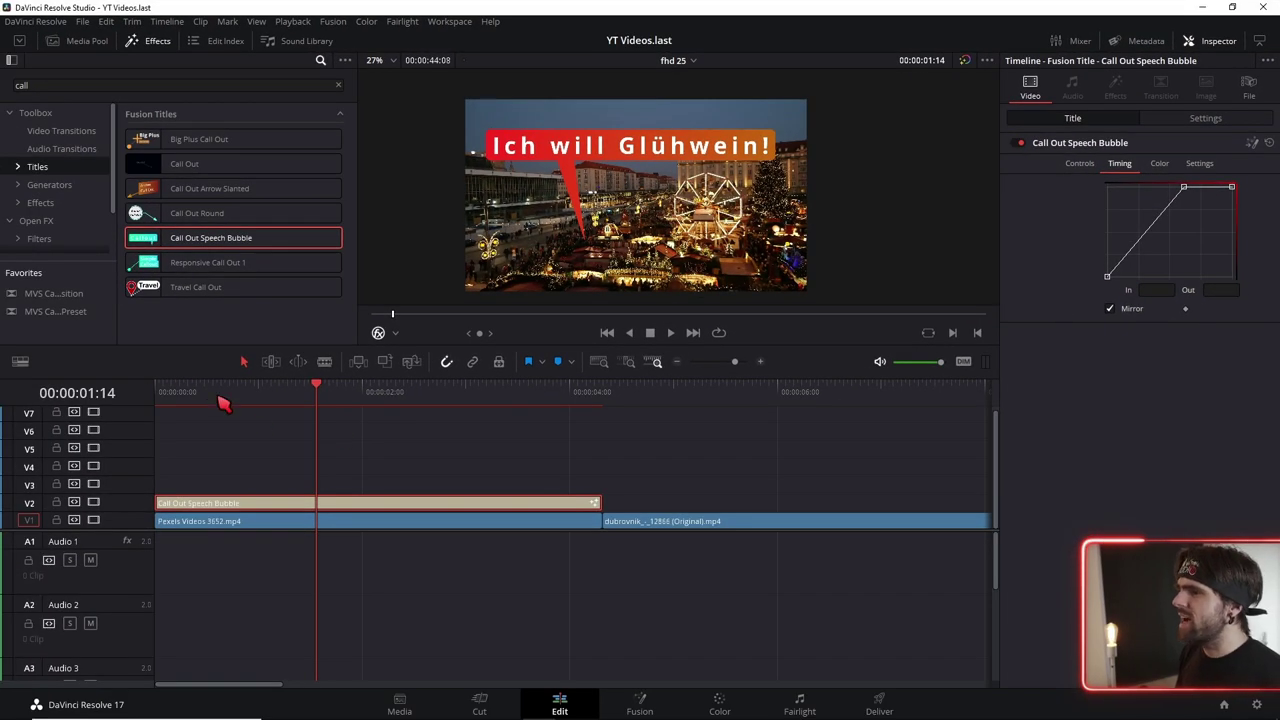
# Shorten the bubble's intro timing to In 0.364354, previewing the animation with playback
pyautogui.moveTo(175, 395); pyautogui.dragTo(597, 397)
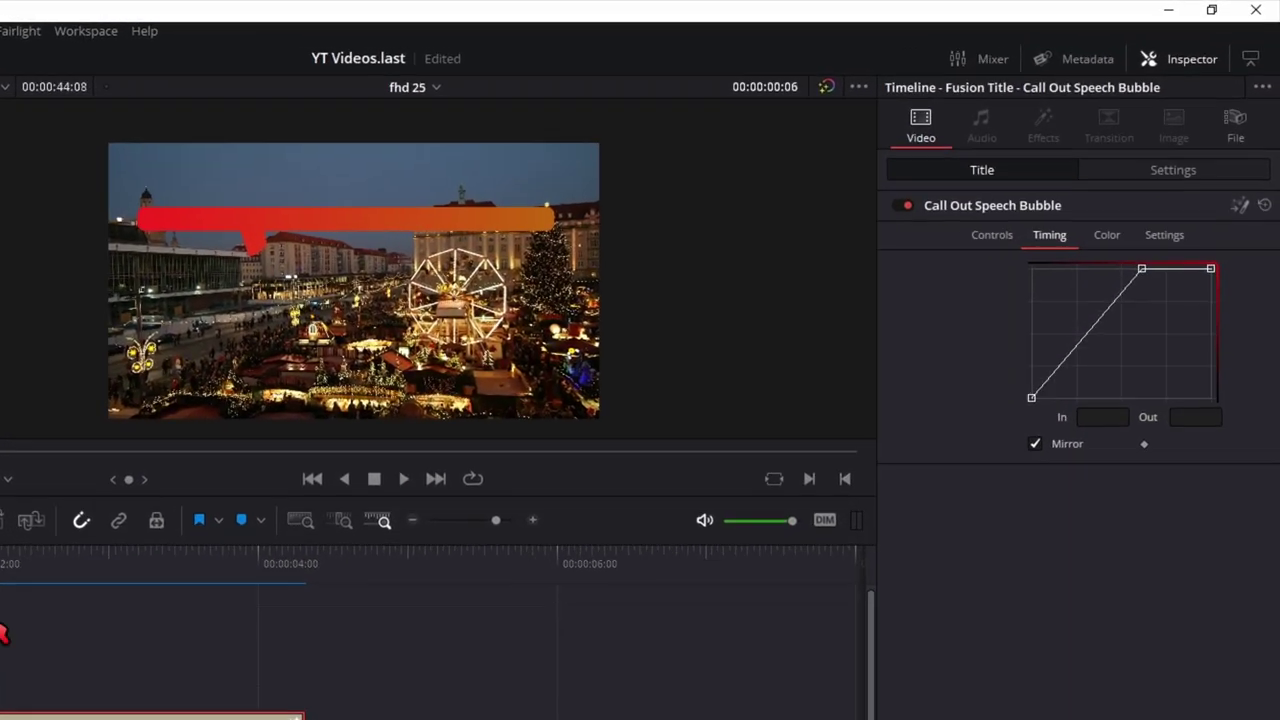
pyautogui.press('space')
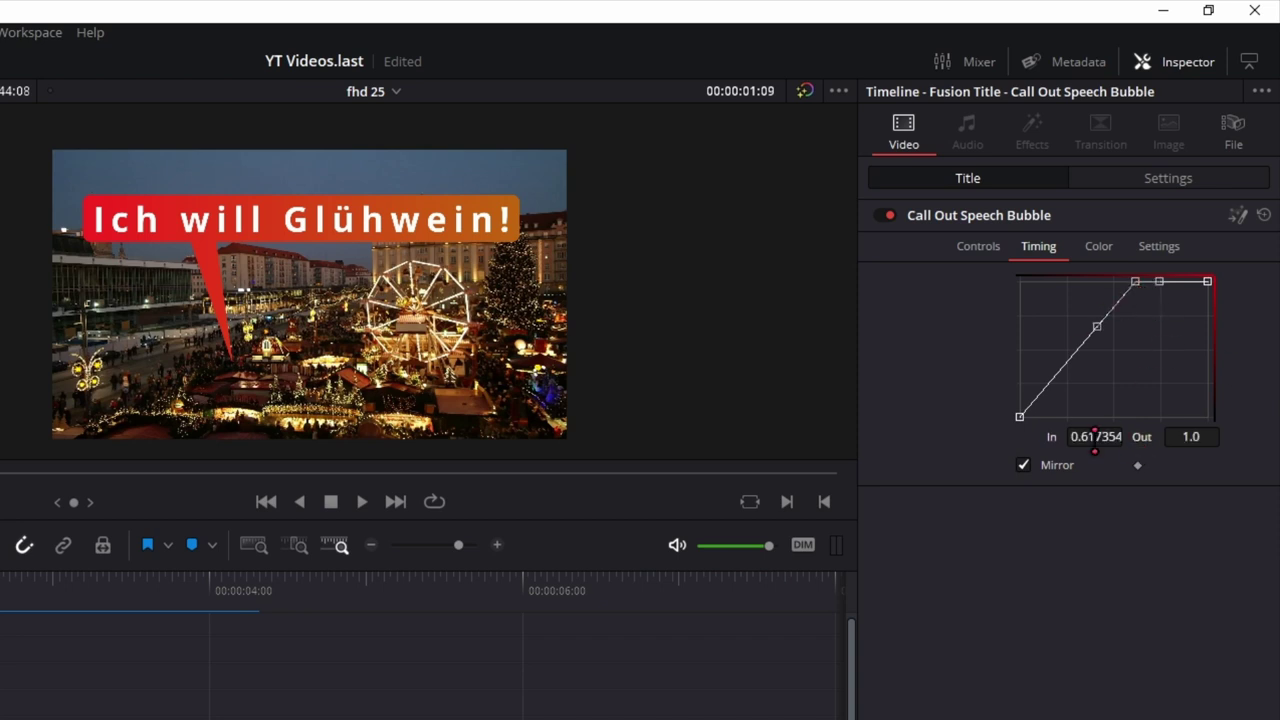
pyautogui.moveTo(1095, 436); pyautogui.dragTo(1085, 436)
pyautogui.press('space')
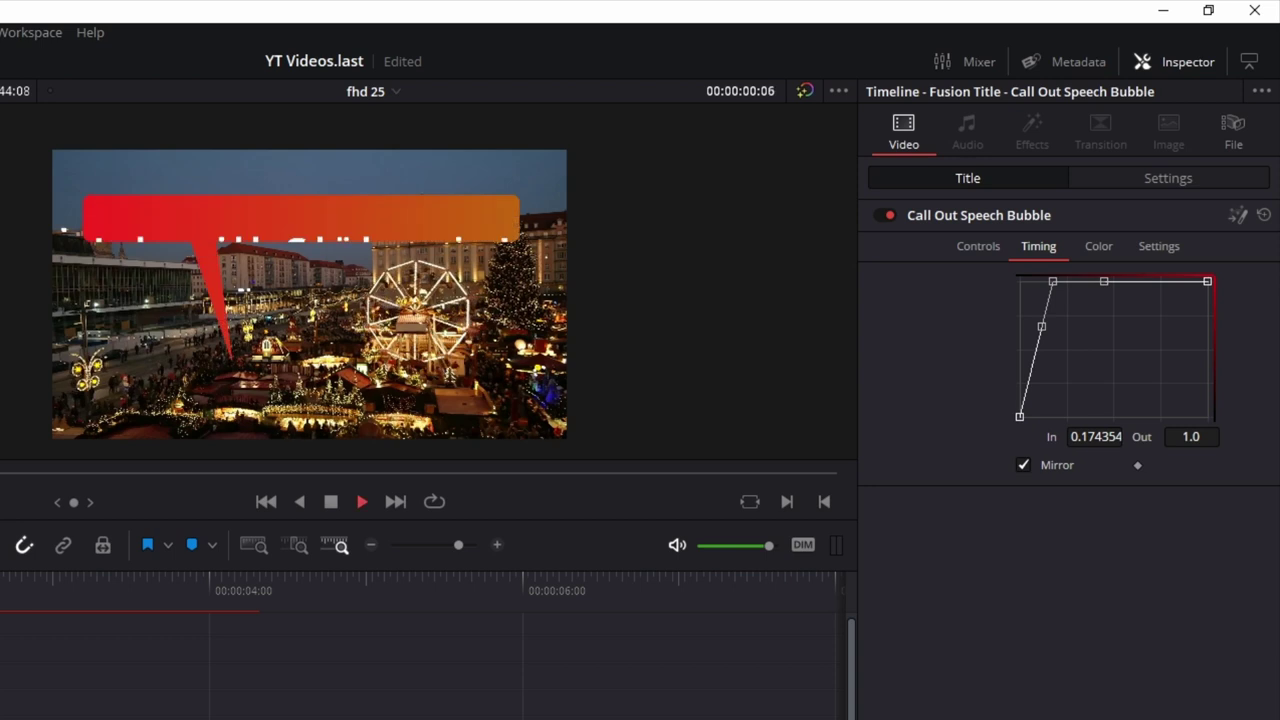
pyautogui.press('space')
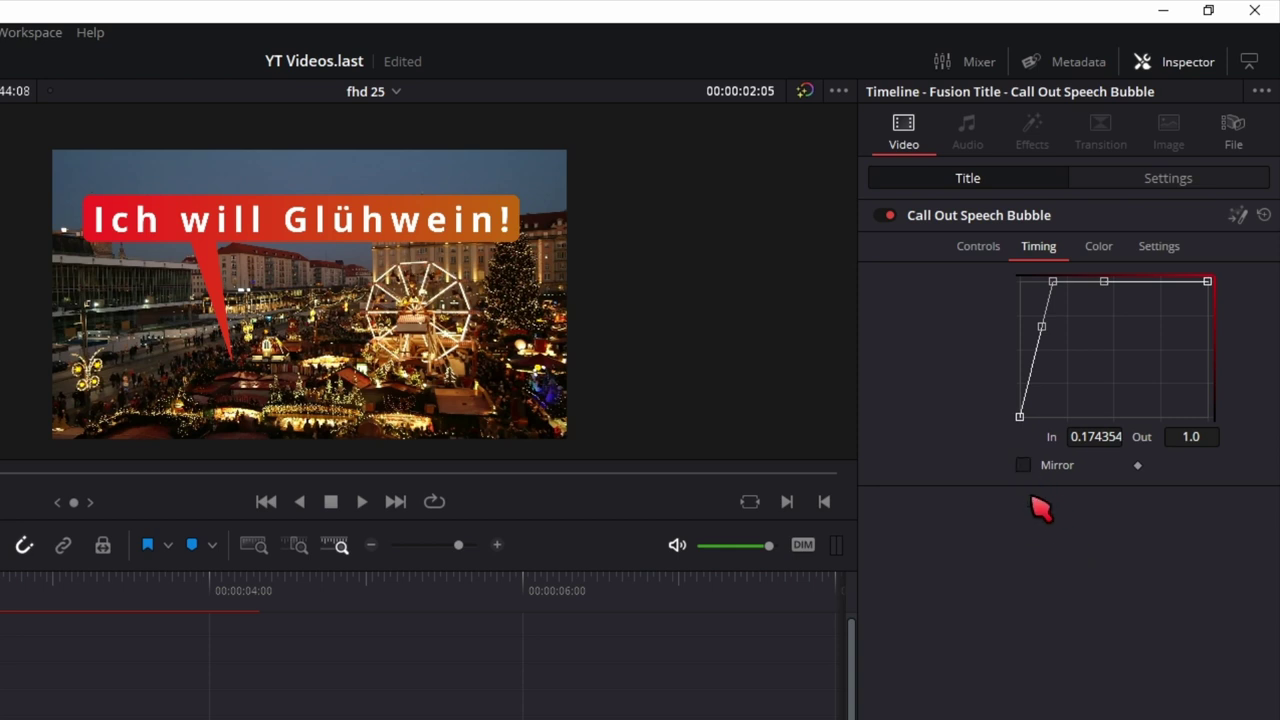
pyautogui.moveTo(1053, 284); pyautogui.dragTo(1088, 281)
pyautogui.press('space')
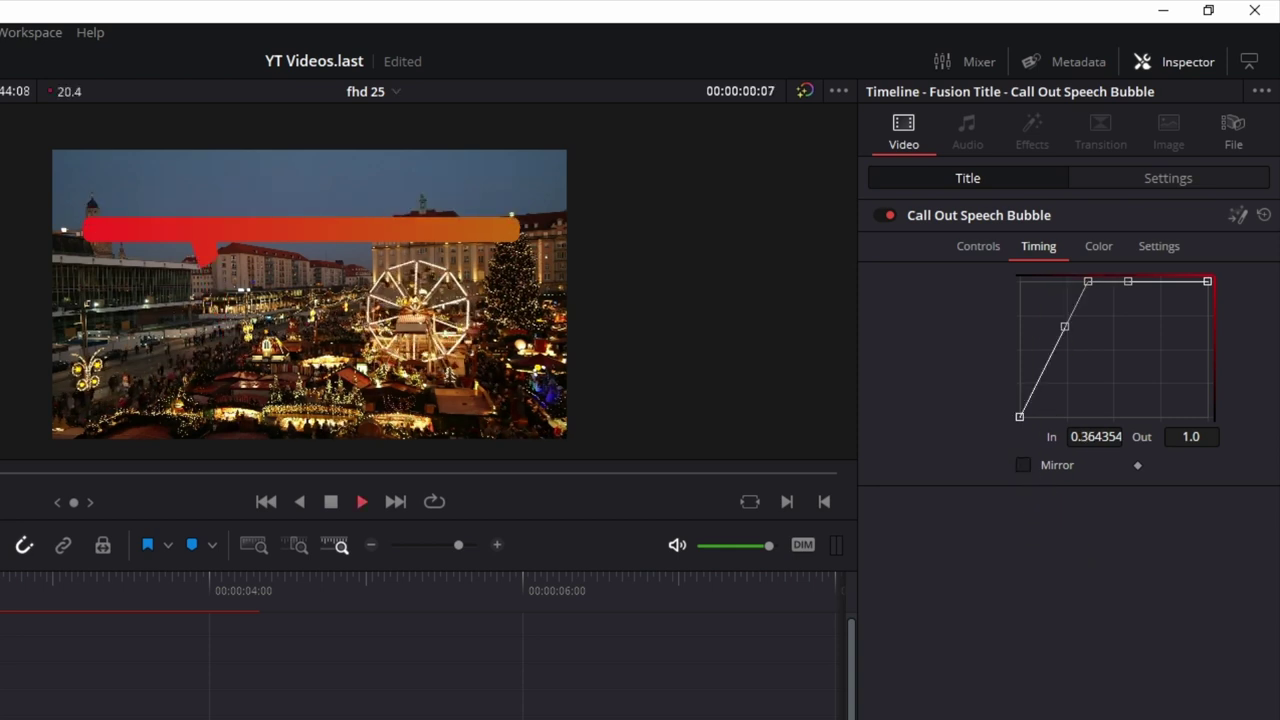
pyautogui.moveTo(178, 596); pyautogui.dragTo(233, 598)
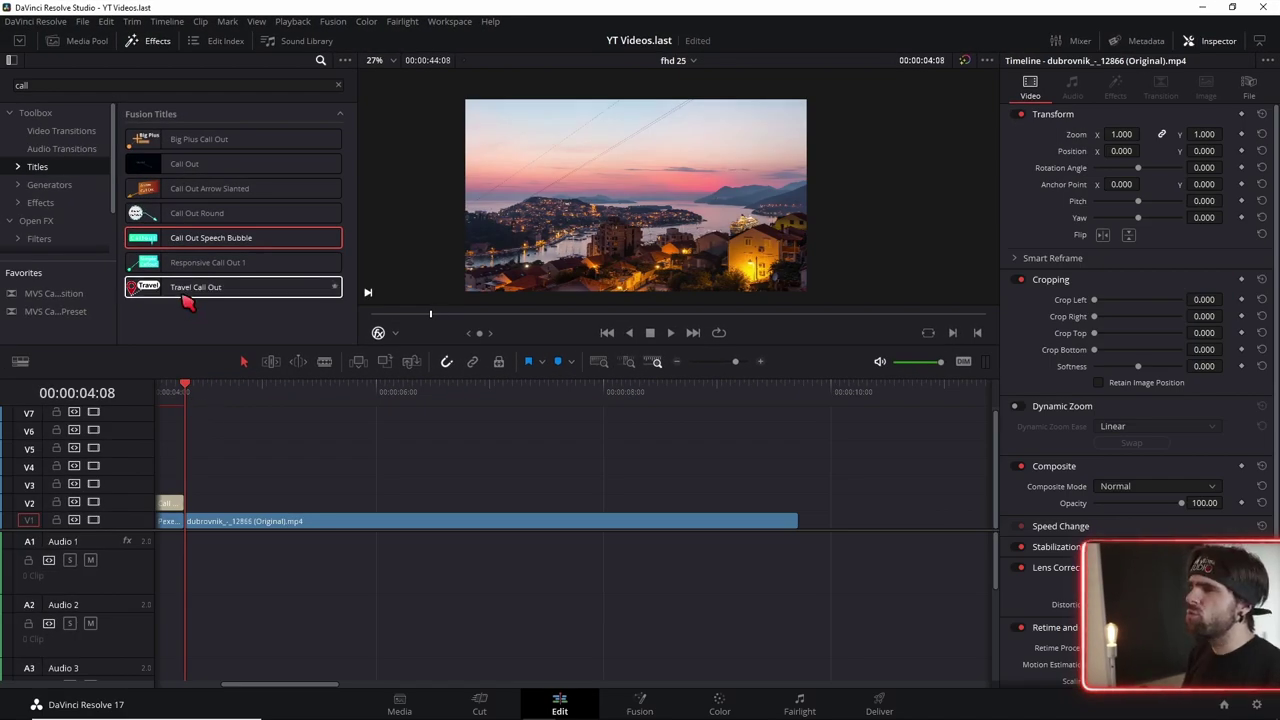
# Place Travel Call Out on V2 over the Dubrovnik clip and extend it to the clip's end
pyautogui.moveTo(178, 292)
pyautogui.moveTo(178, 292); pyautogui.dragTo(205, 503)
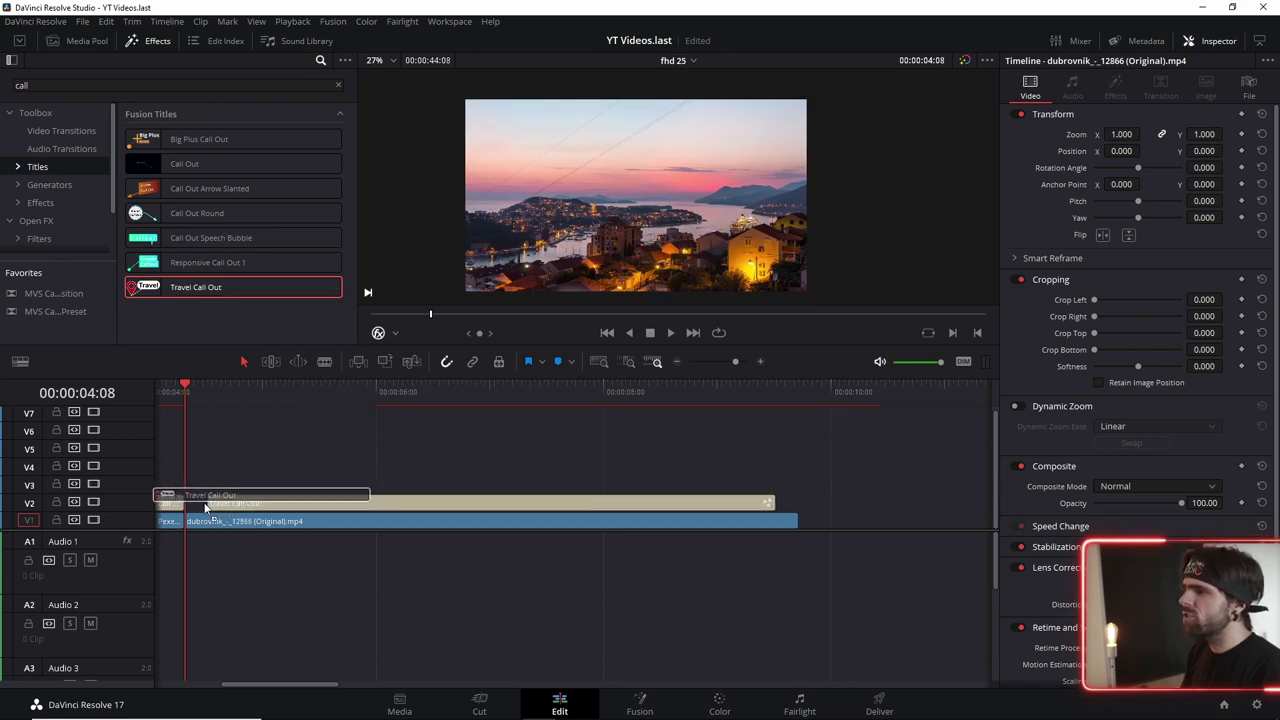
pyautogui.click(559, 503)
pyautogui.moveTo(749, 503); pyautogui.dragTo(797, 503)
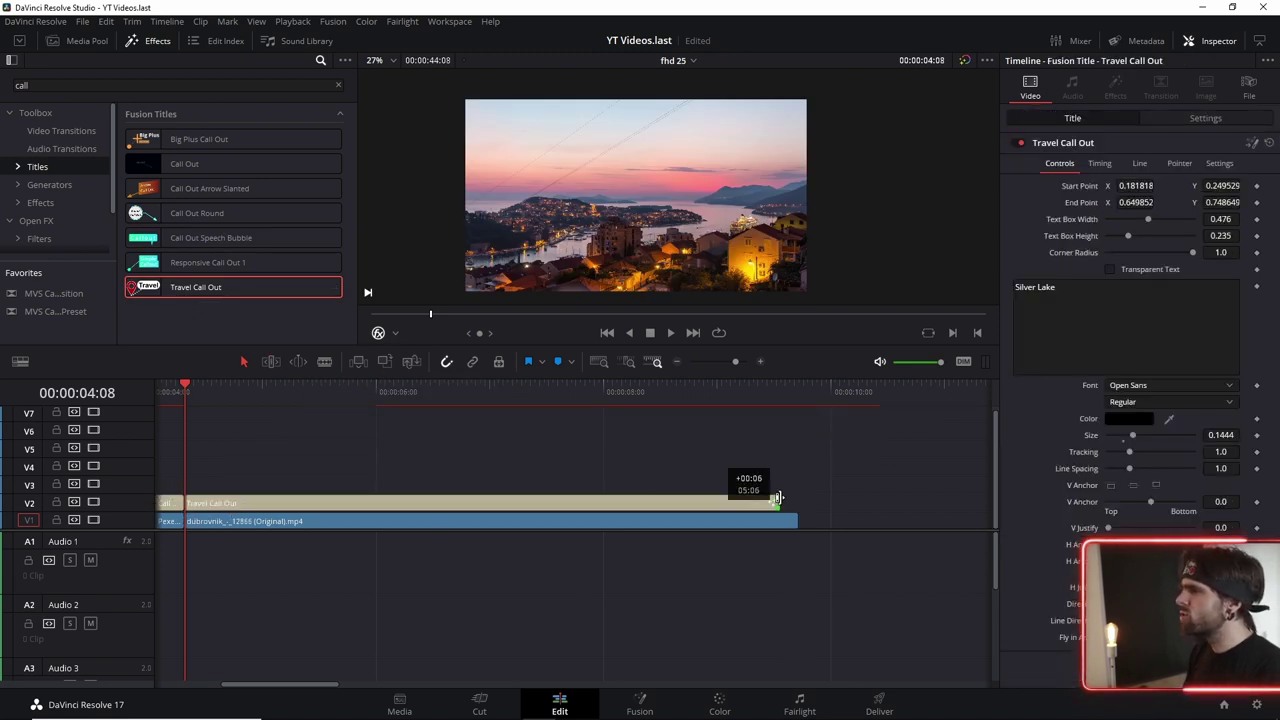
pyautogui.click(284, 503)
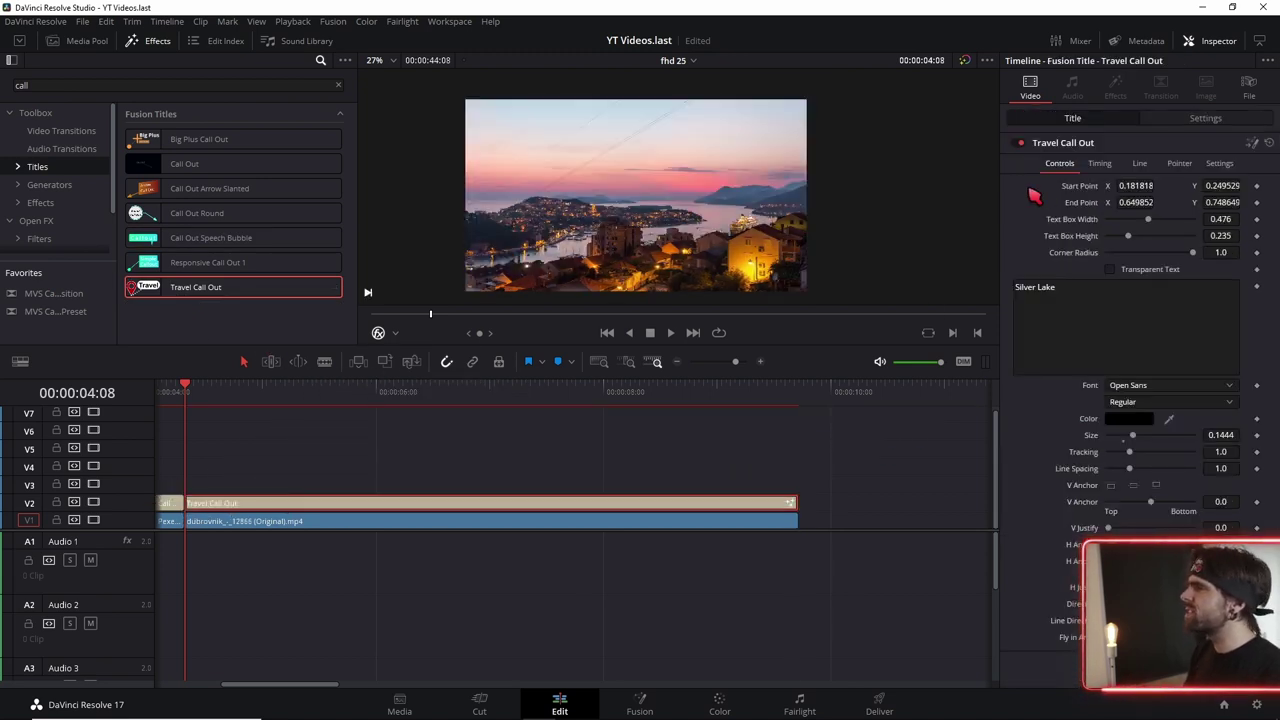
# Review the Travel Call Out's timing, line and pin pointer settings in the Inspector
pyautogui.click(1100, 164)
pyautogui.click(1140, 164)
pyautogui.click(1178, 164)
pyautogui.click(1140, 164)
pyautogui.click(1178, 164)
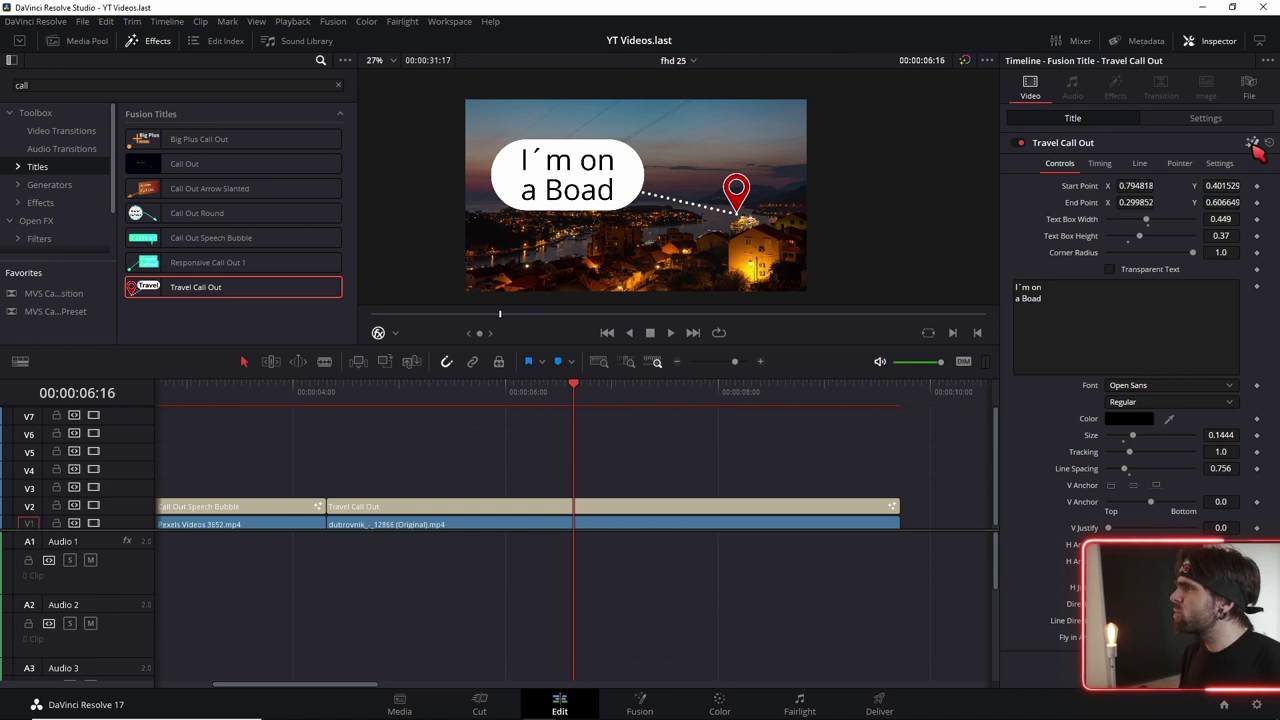
# Open the Travel Call Out on the Fusion page and inspect its grouped nodes
pyautogui.click(591, 511)
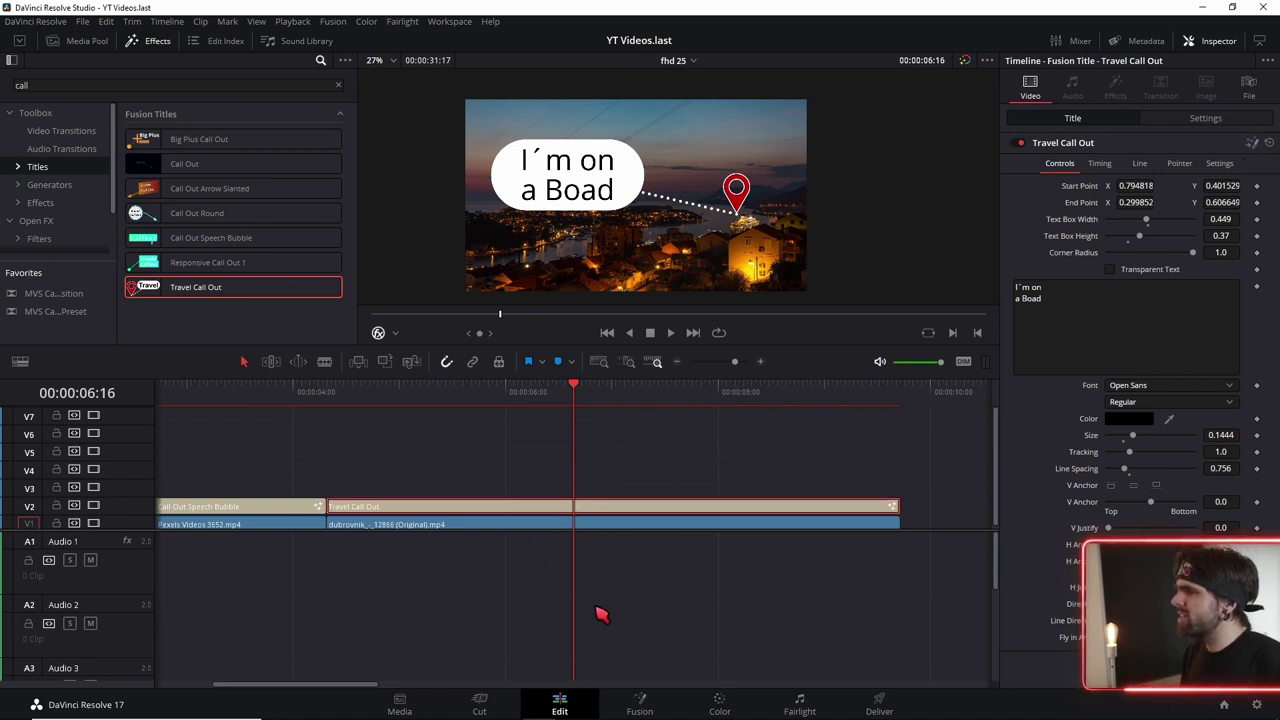
pyautogui.click(633, 705)
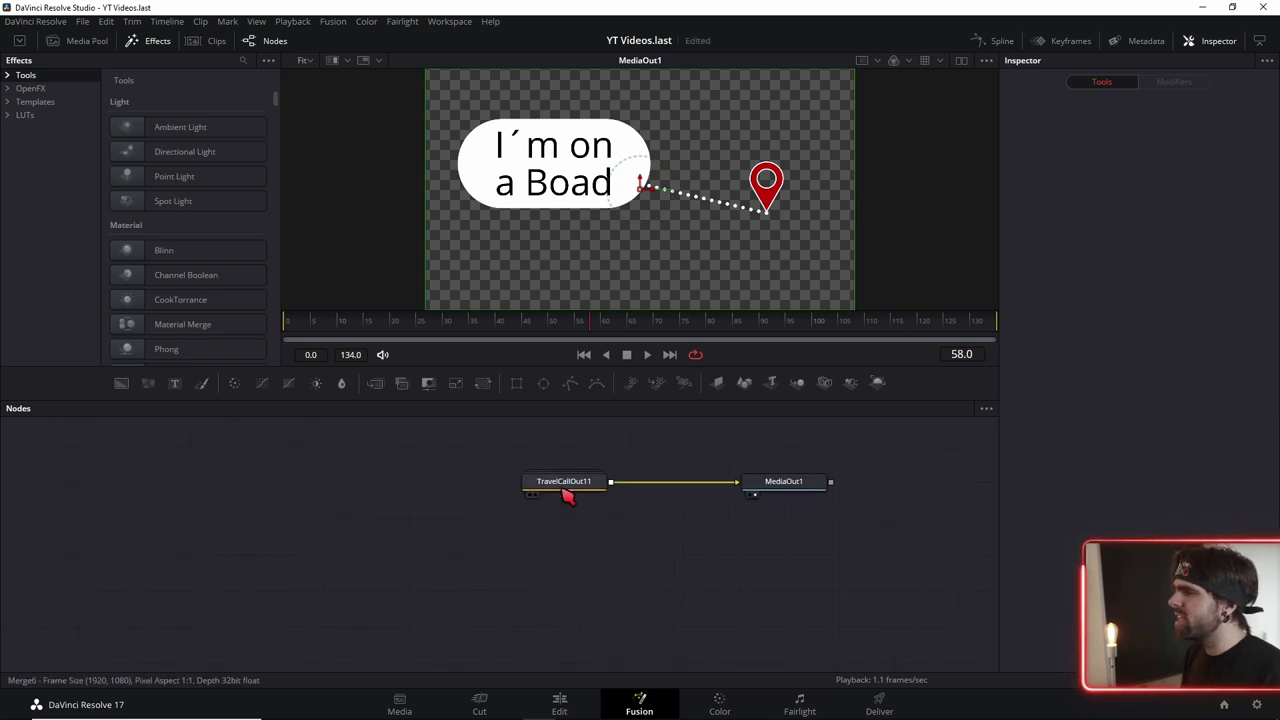
pyautogui.doubleClick(567, 497)
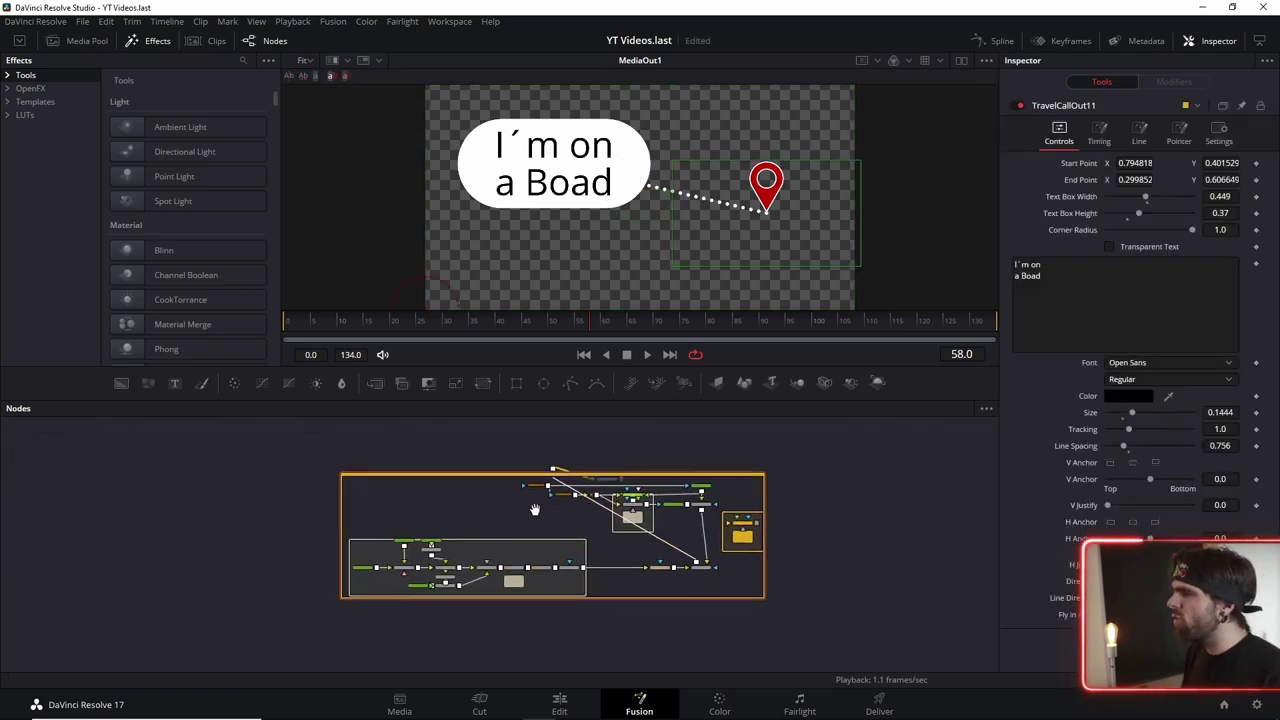
pyautogui.click(778, 511)
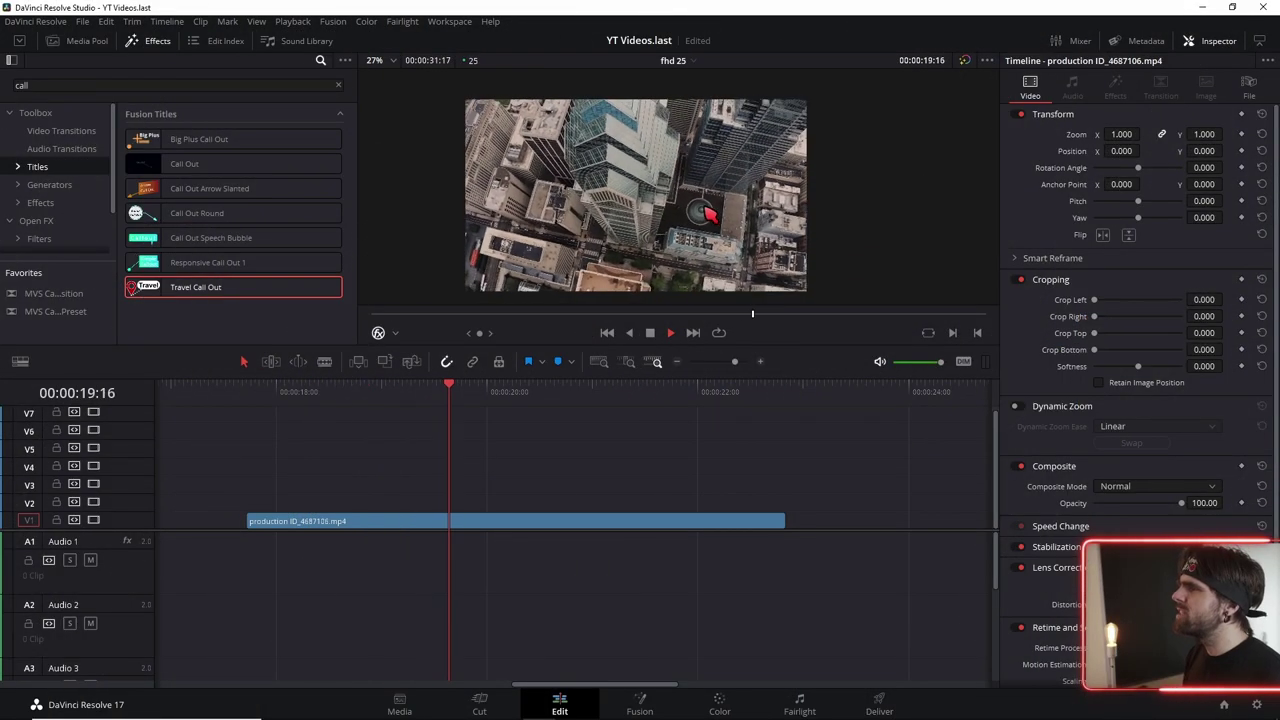
# Add a Tracker node in Fusion and feed the aerial clip into its main input
pyautogui.press('space')
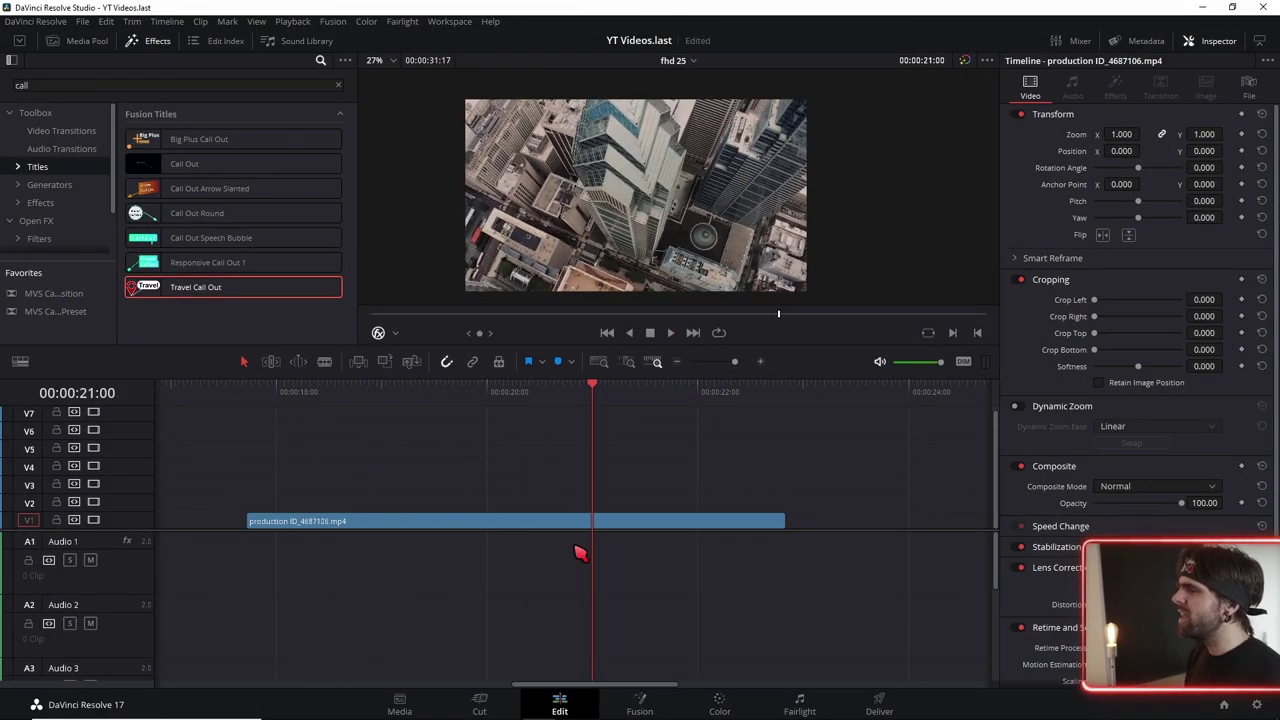
pyautogui.click(656, 705)
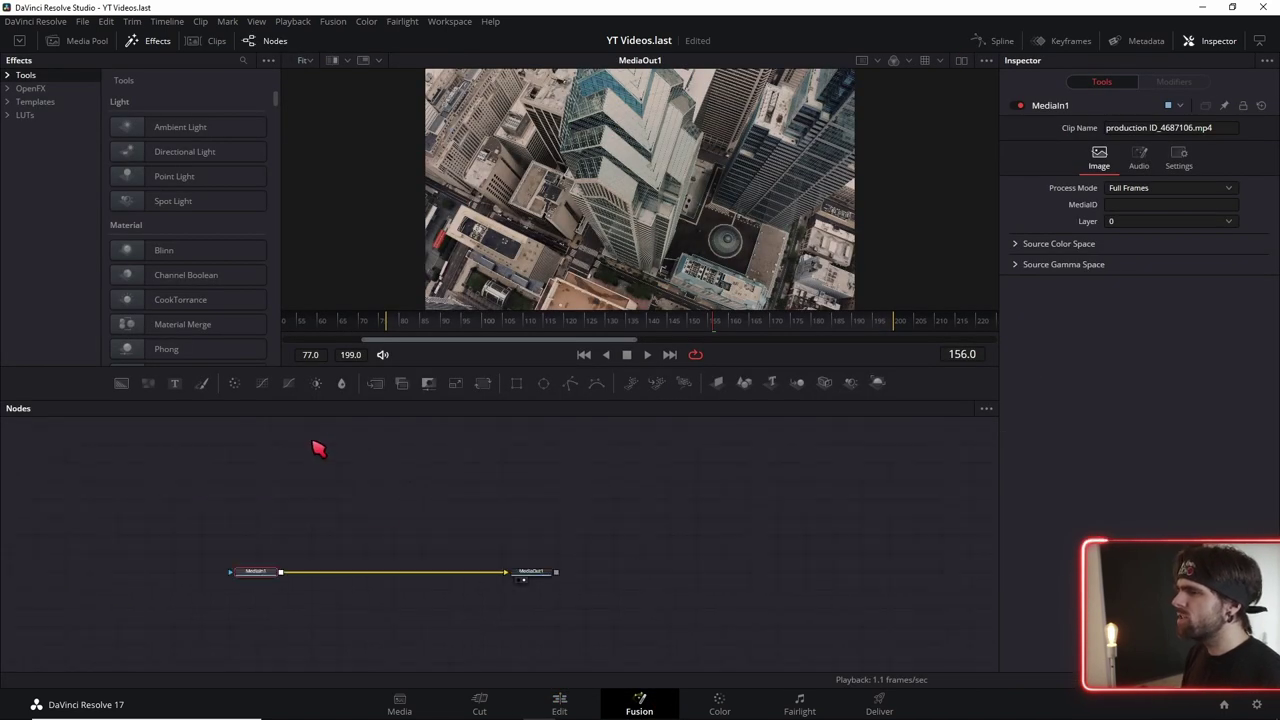
pyautogui.hotkey('shift', 'space')
pyautogui.write('track')
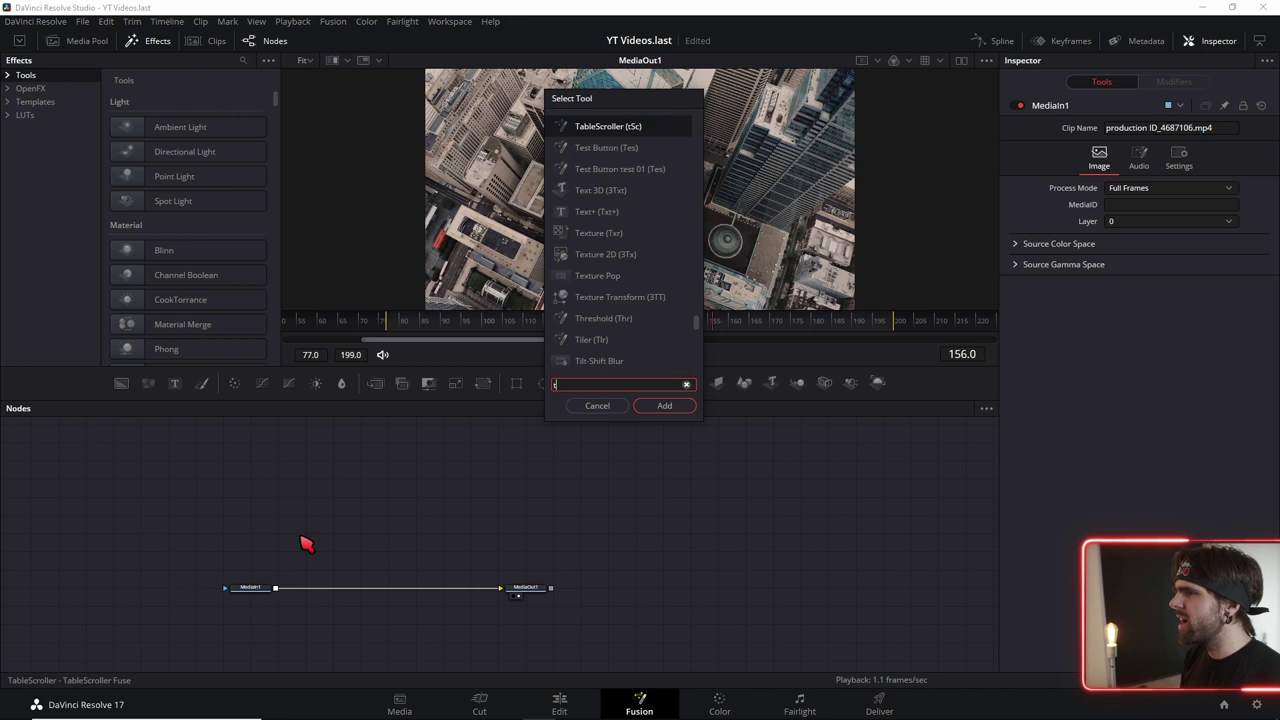
pyautogui.press('Return')
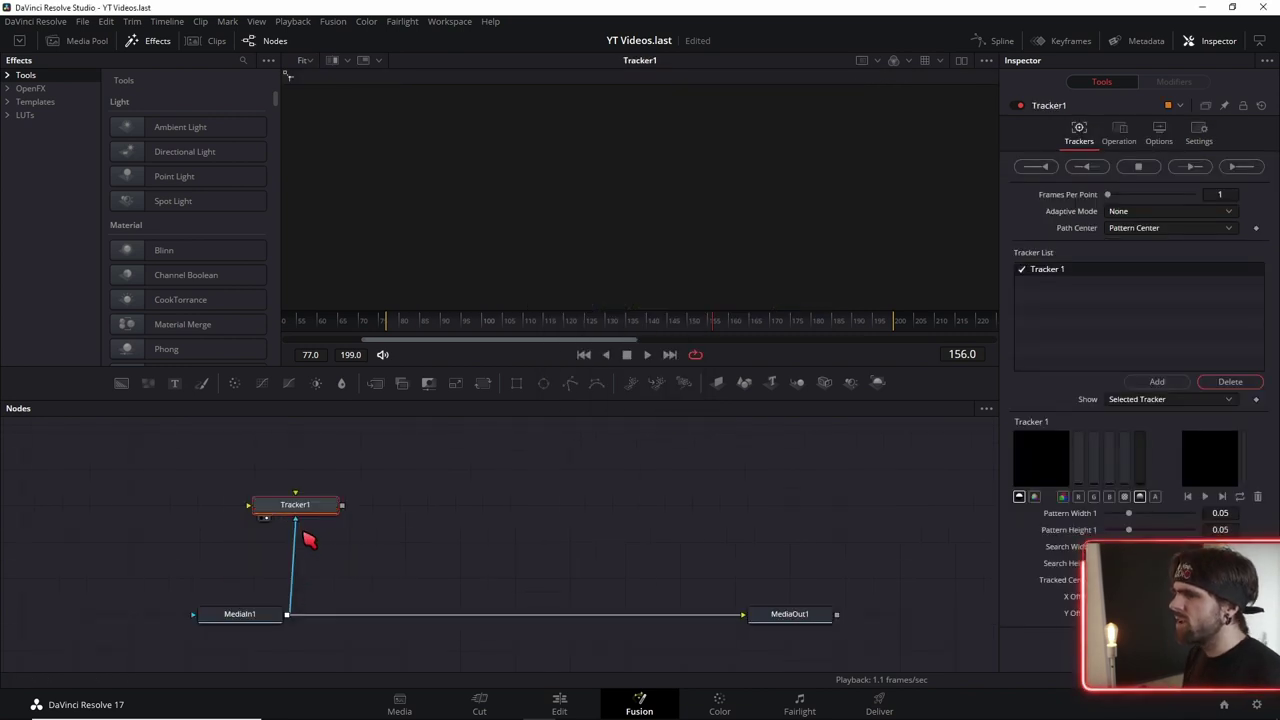
pyautogui.moveTo(302, 534); pyautogui.dragTo(252, 508)
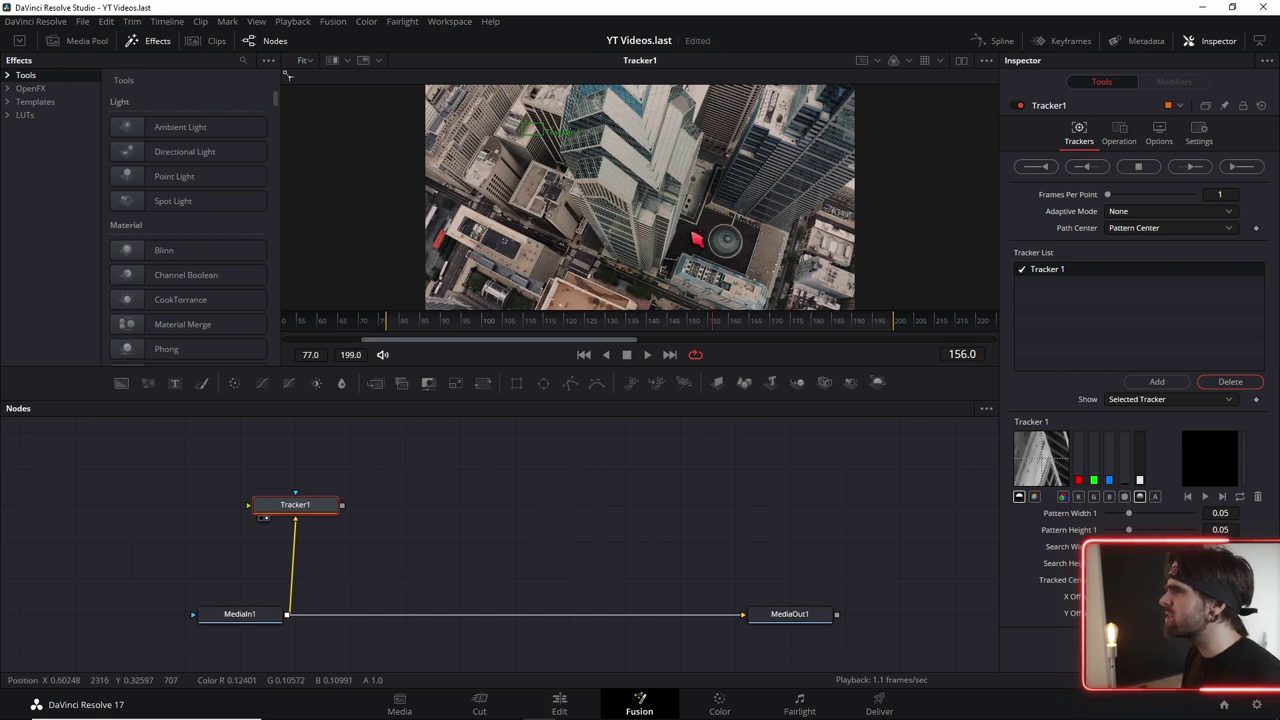
# Position the tracking pattern on the round rooftop dome and narrow it
pyautogui.scroll(-2, 578, 163)
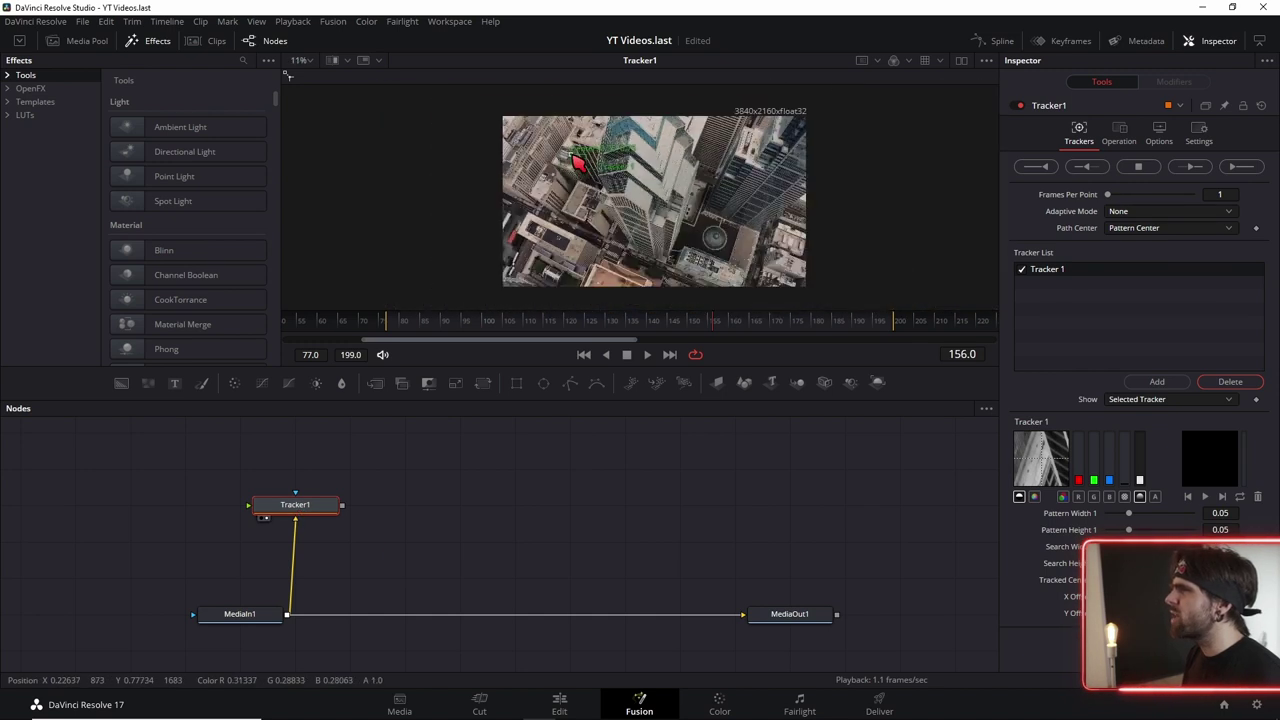
pyautogui.moveTo(578, 163); pyautogui.dragTo(715, 240)
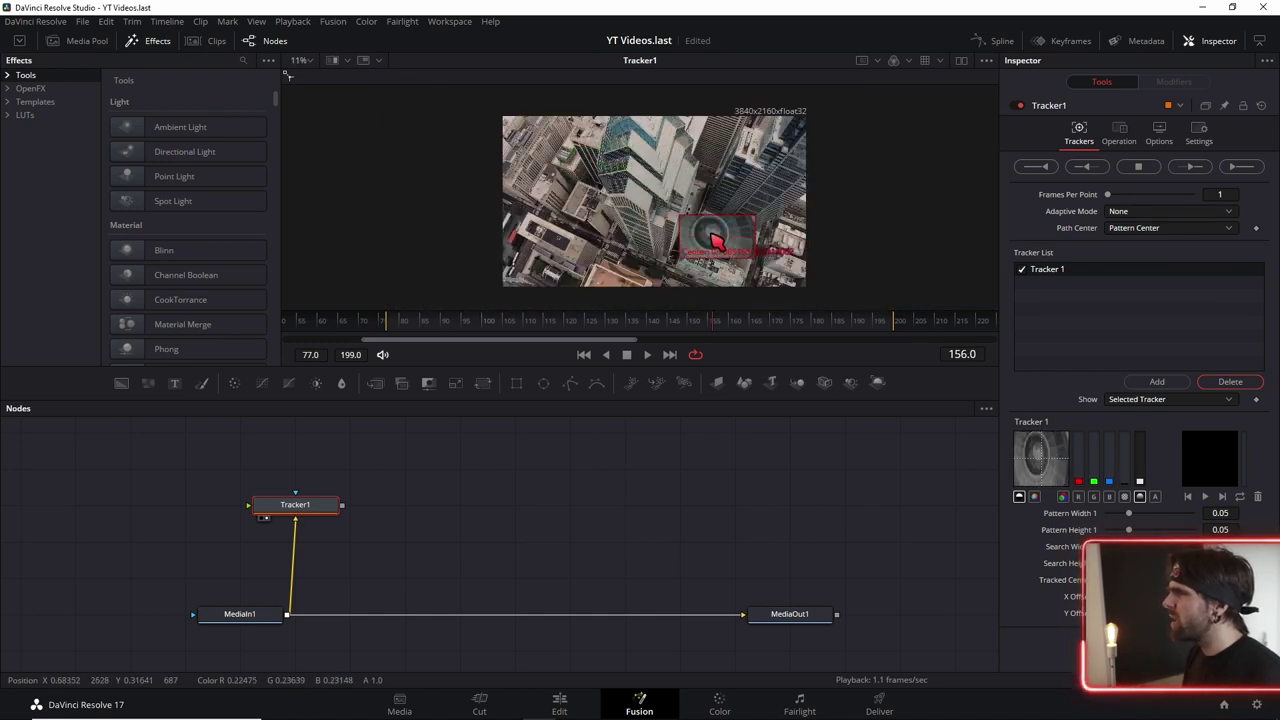
pyautogui.scroll(5, 715, 240)
pyautogui.moveTo(755, 230); pyautogui.dragTo(760, 234)
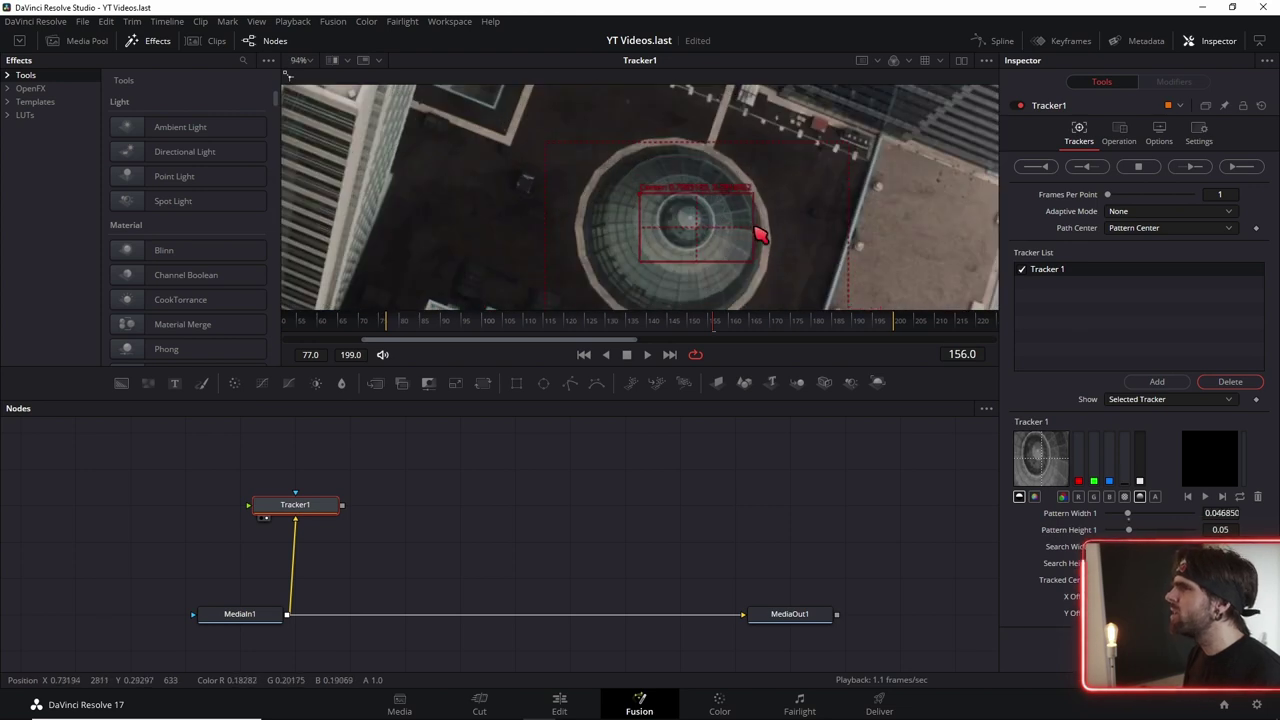
pyautogui.scroll(-3, 760, 234)
# Track the rooftop dome forward, then in reverse from the current frame, dismissing the completion notice
pyautogui.click(1195, 170)
pyautogui.scroll(-4, 757, 237)
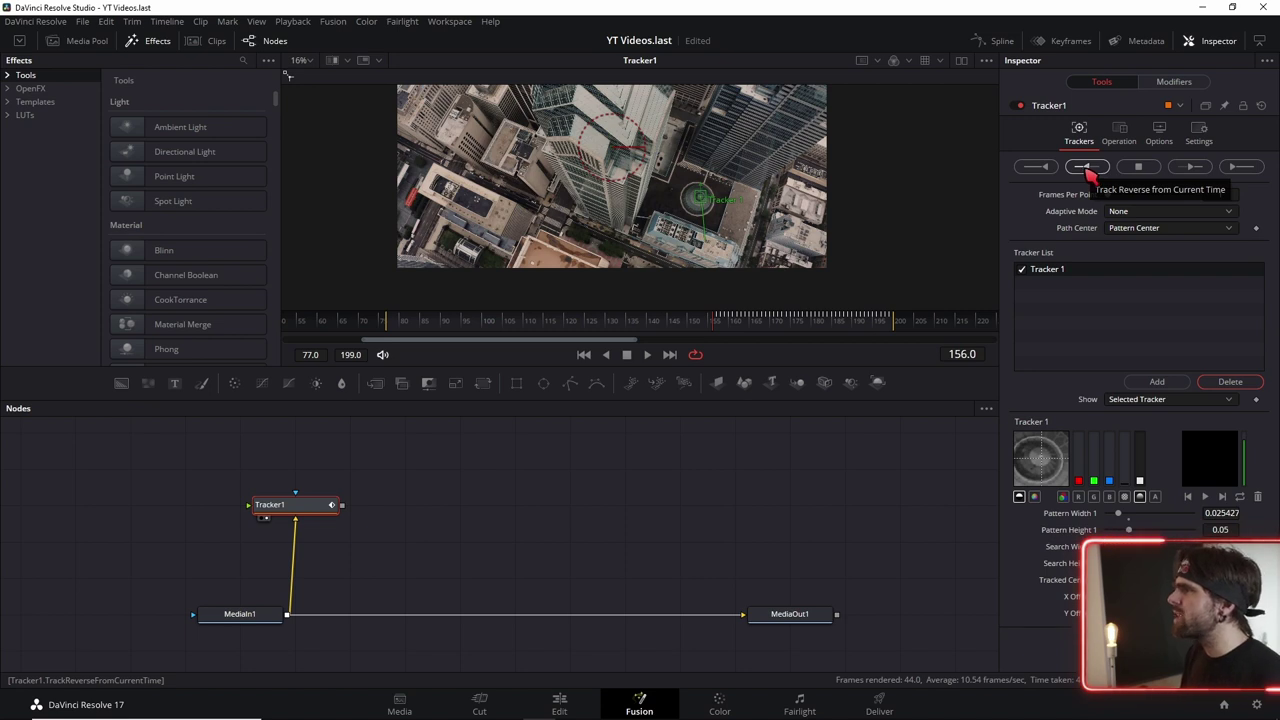
pyautogui.click(1087, 168)
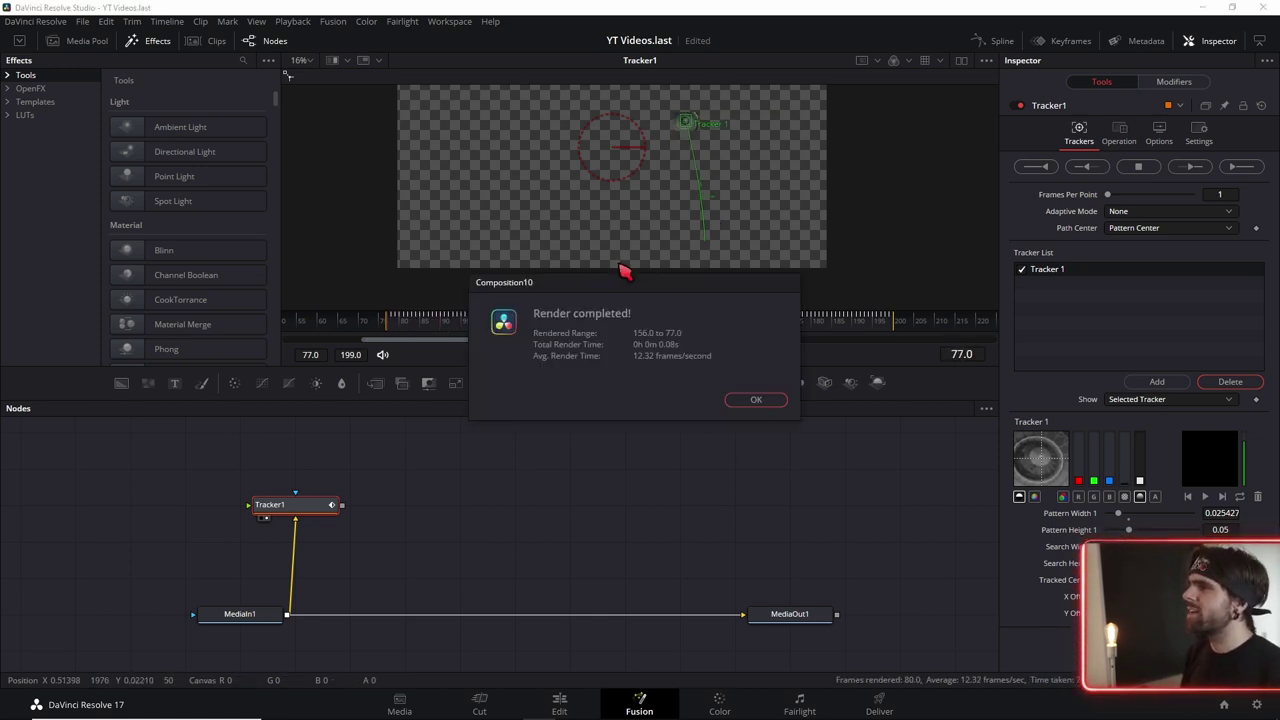
pyautogui.click(756, 400)
# List the effect templates and search them for 'call'
pyautogui.moveTo(610, 499); pyautogui.dragTo(466, 513)
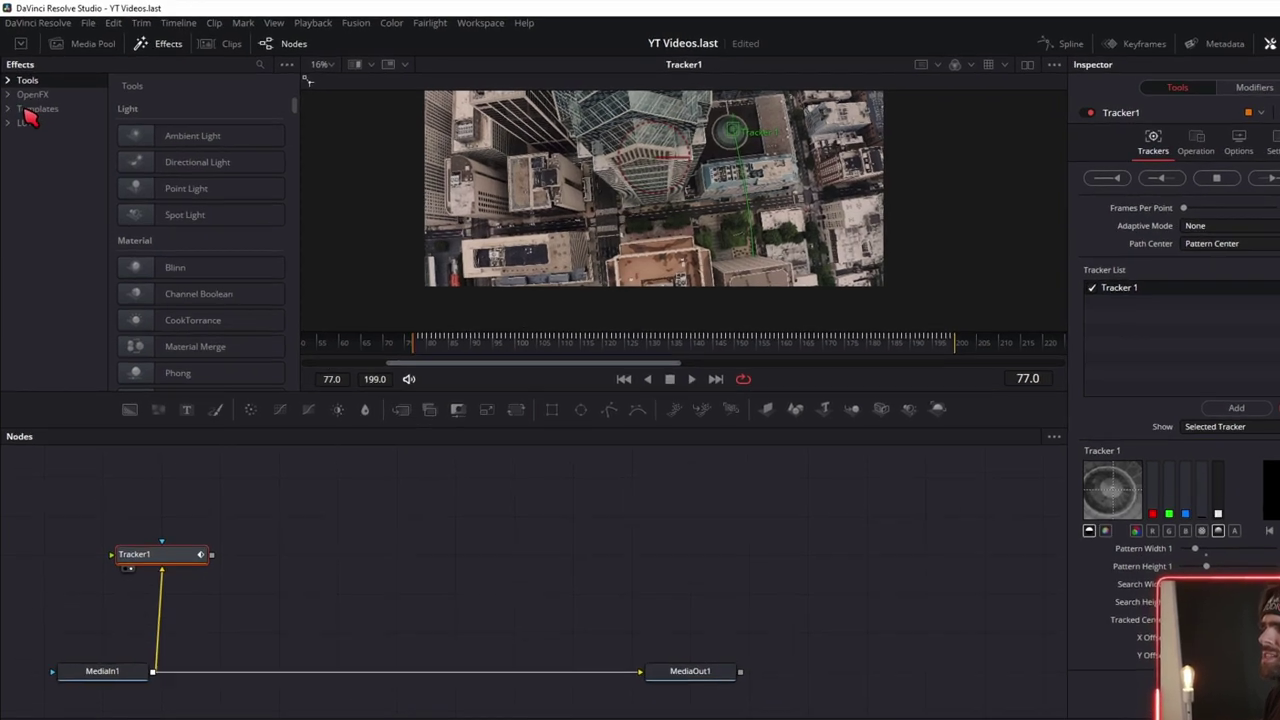
pyautogui.click(35, 102)
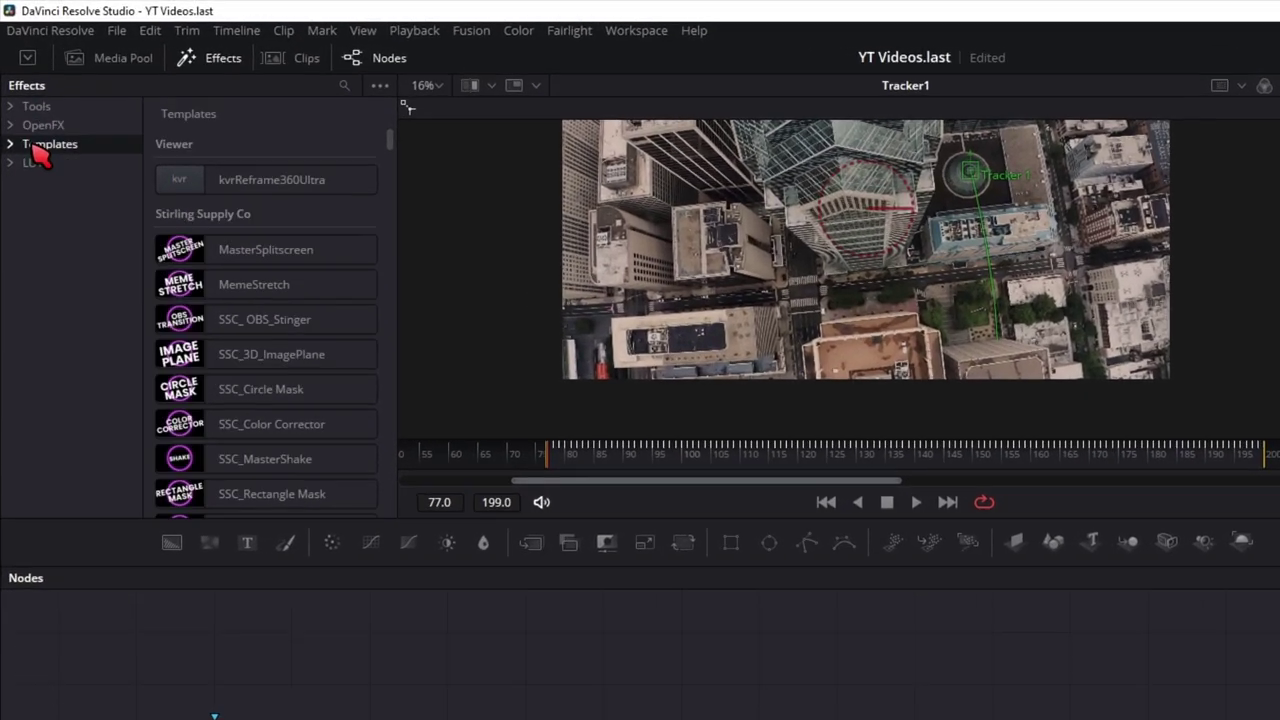
pyautogui.click(366, 91)
pyautogui.write('c')
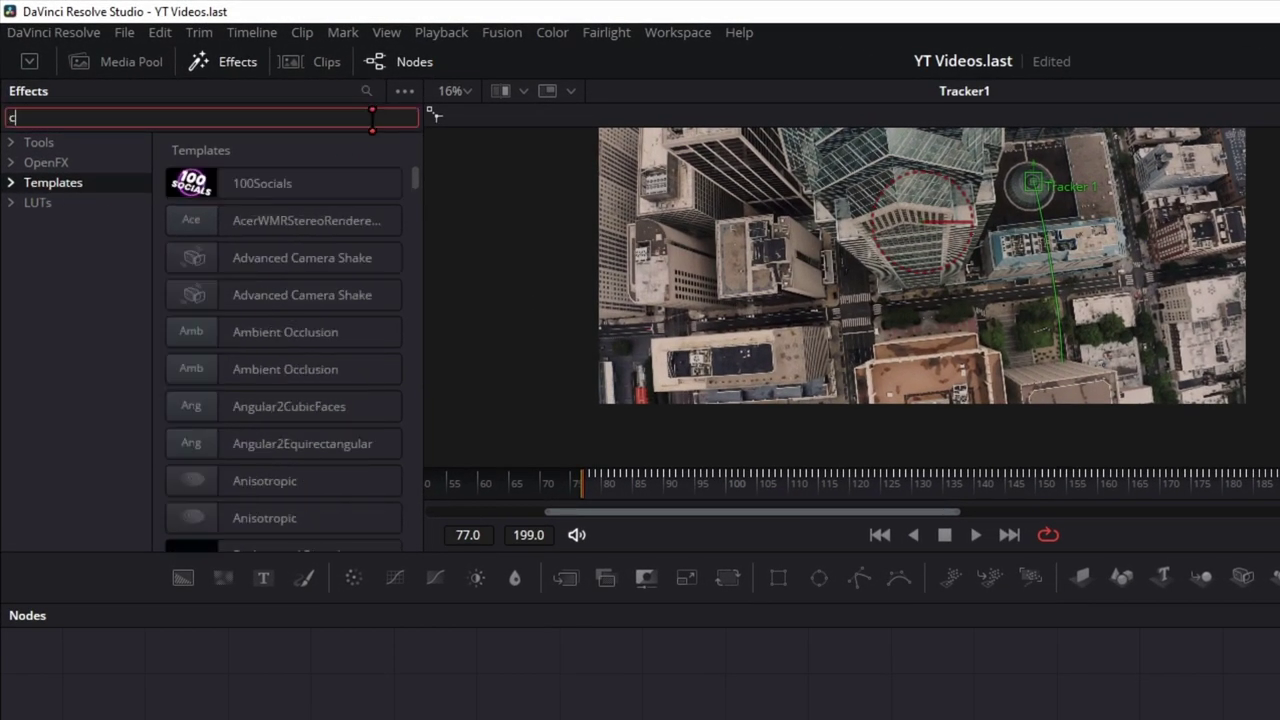
pyautogui.write('all')
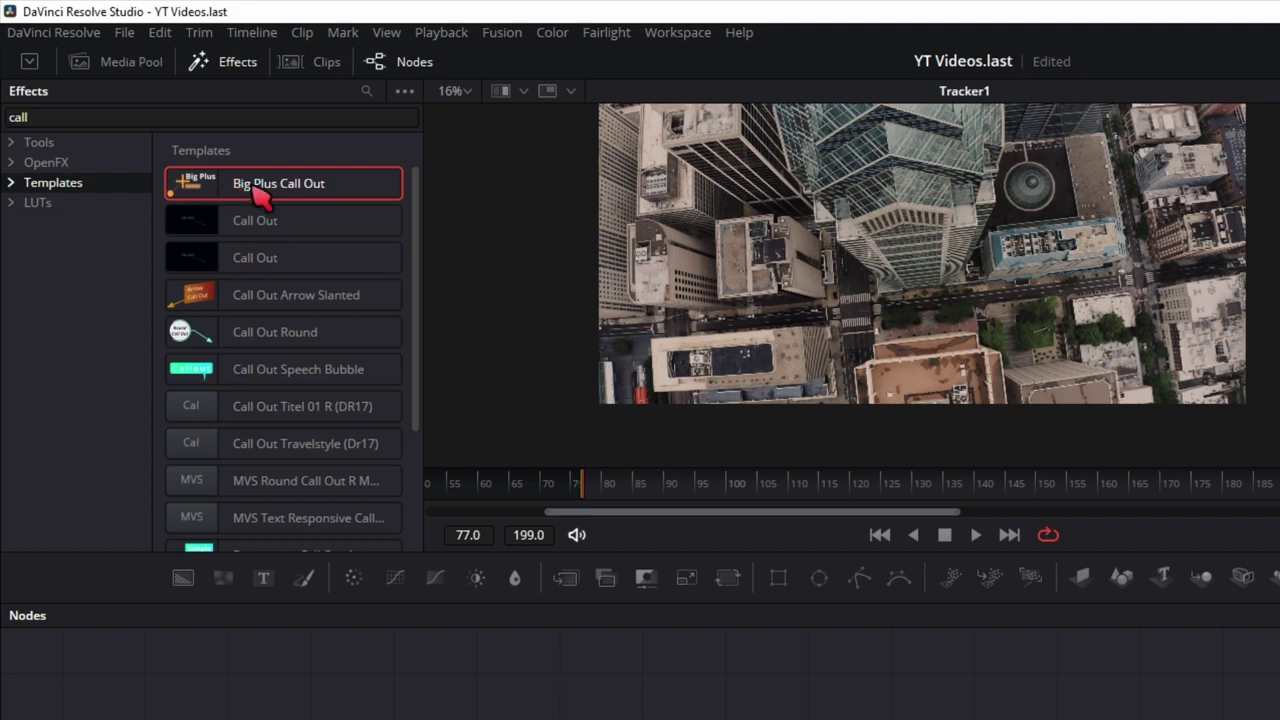
# Add Big Plus Call Out, insert a Merge before MediaOut1, and connect the call-out as foreground
pyautogui.moveTo(275, 197); pyautogui.dragTo(371, 526)
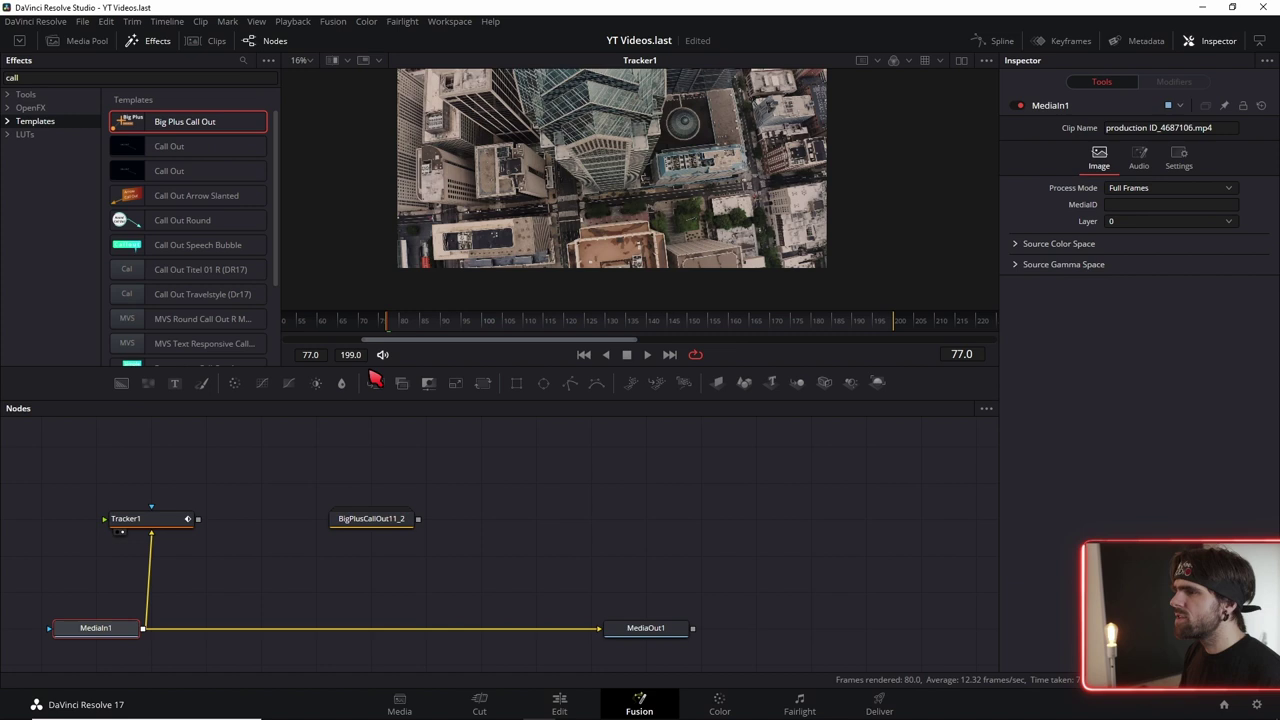
pyautogui.moveTo(378, 385); pyautogui.dragTo(373, 628)
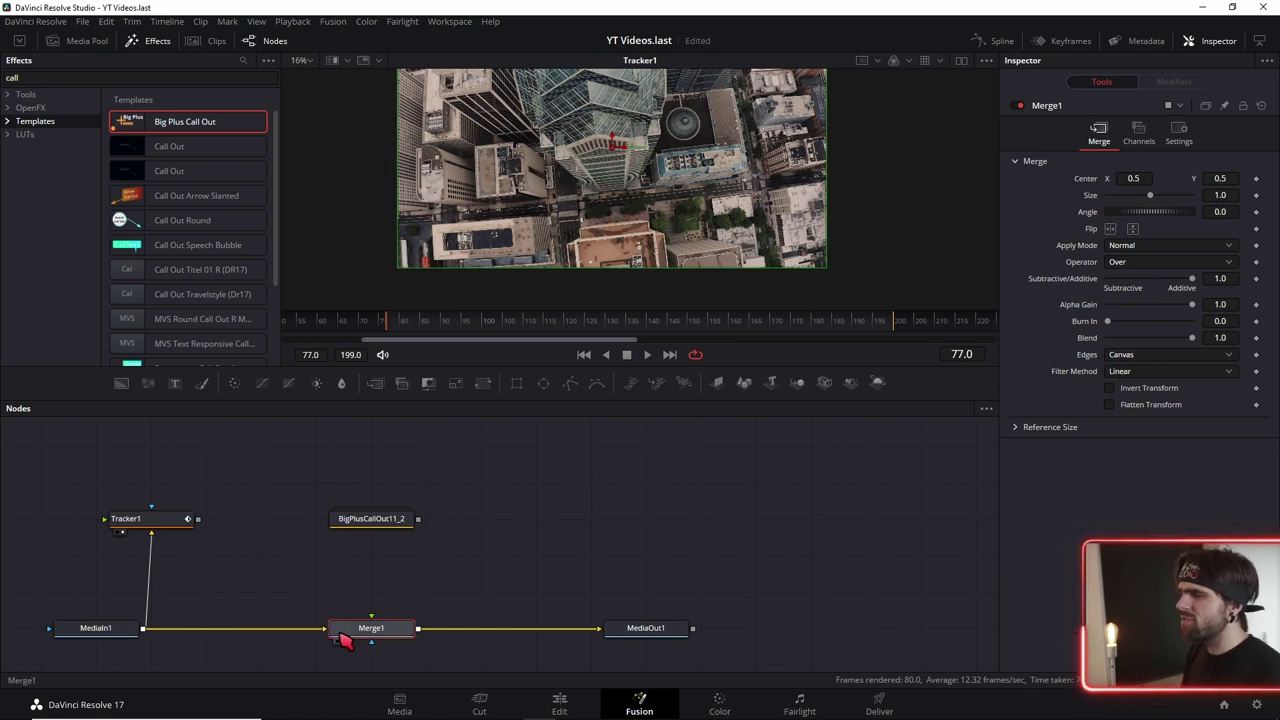
pyautogui.click(112, 631)
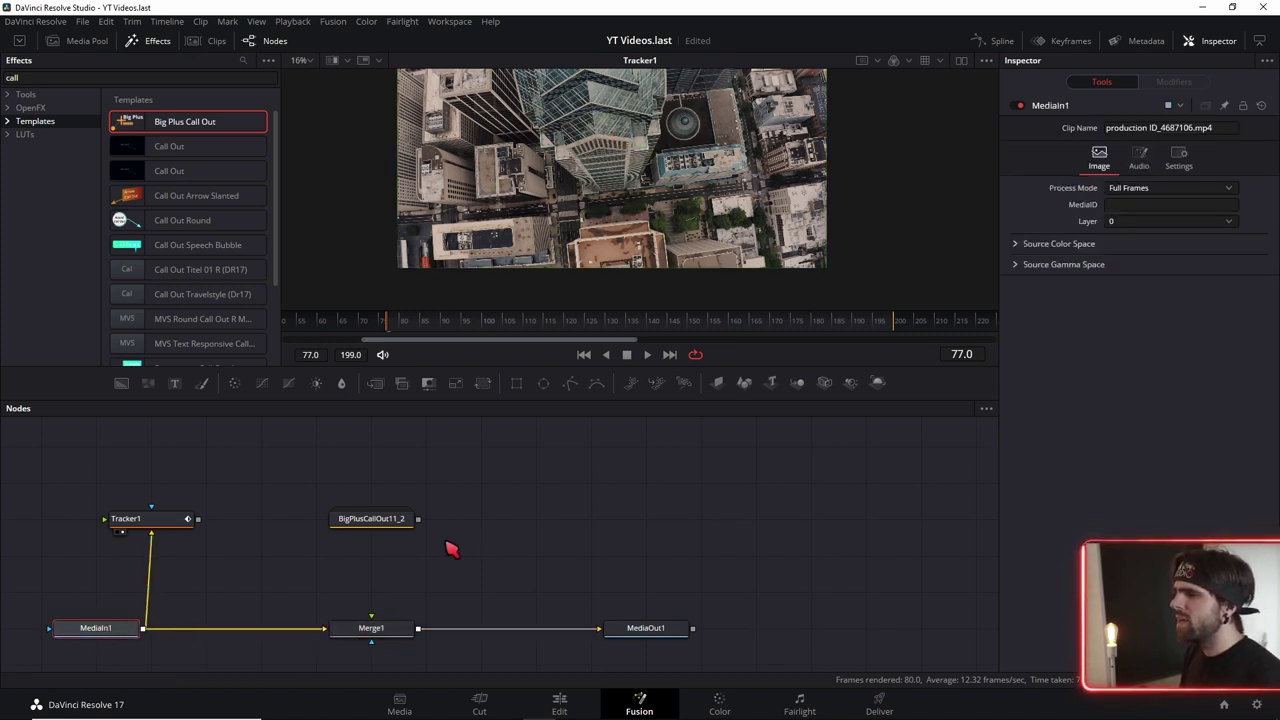
pyautogui.click(380, 521)
pyautogui.moveTo(418, 519); pyautogui.dragTo(378, 636)
# Check the Merge settings, undo an accidental output-node move, and reopen the call-out's controls
pyautogui.click(378, 638)
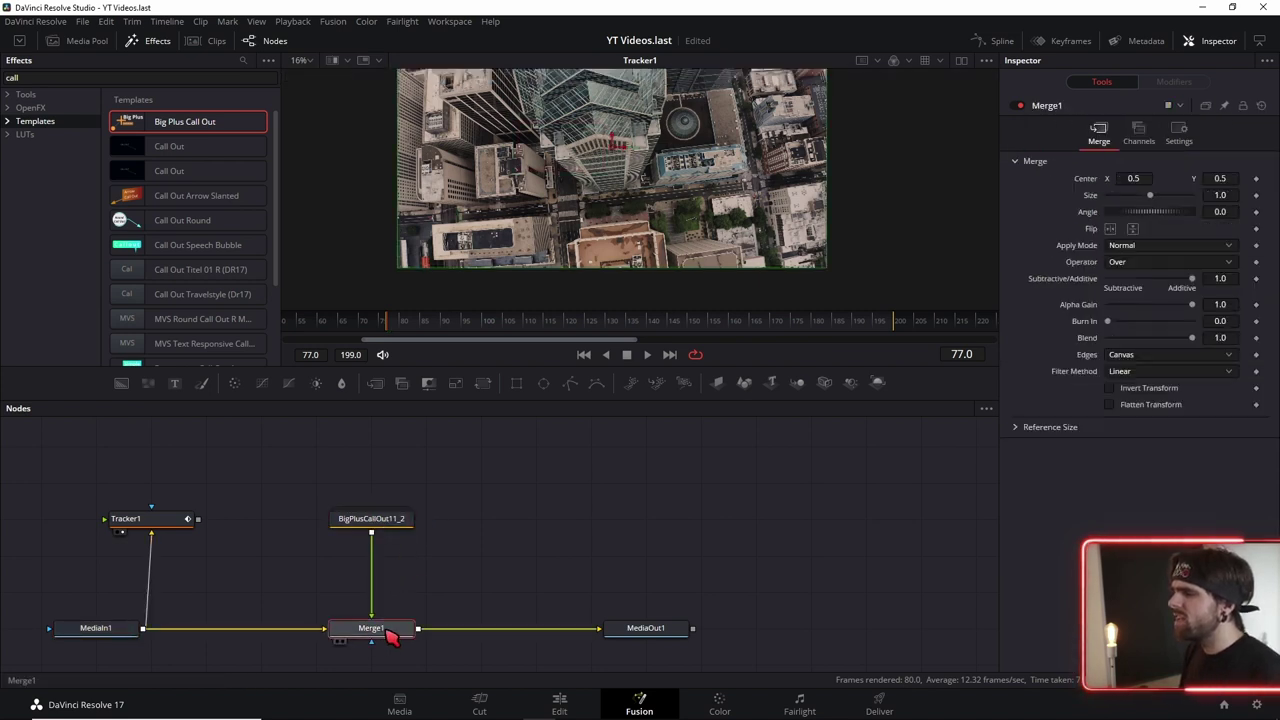
pyautogui.moveTo(664, 634); pyautogui.dragTo(664, 597)
pyautogui.hotkey('ctrl', 'z')
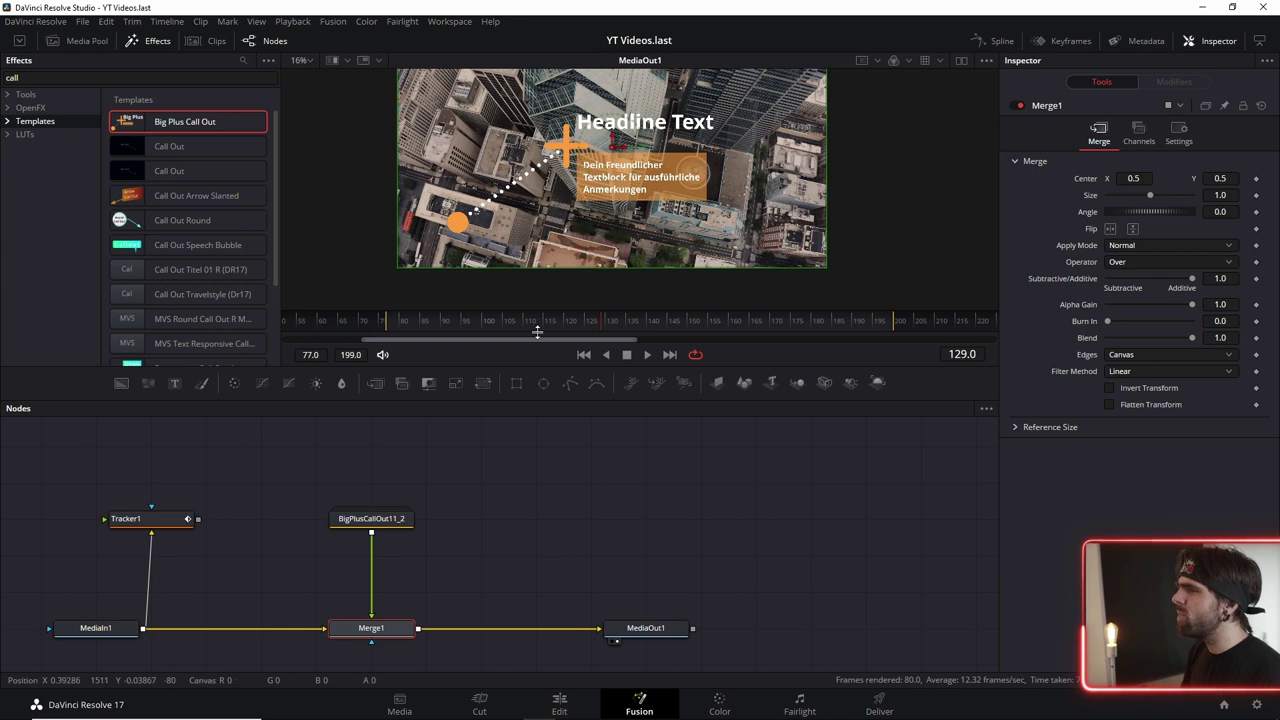
pyautogui.click(381, 526)
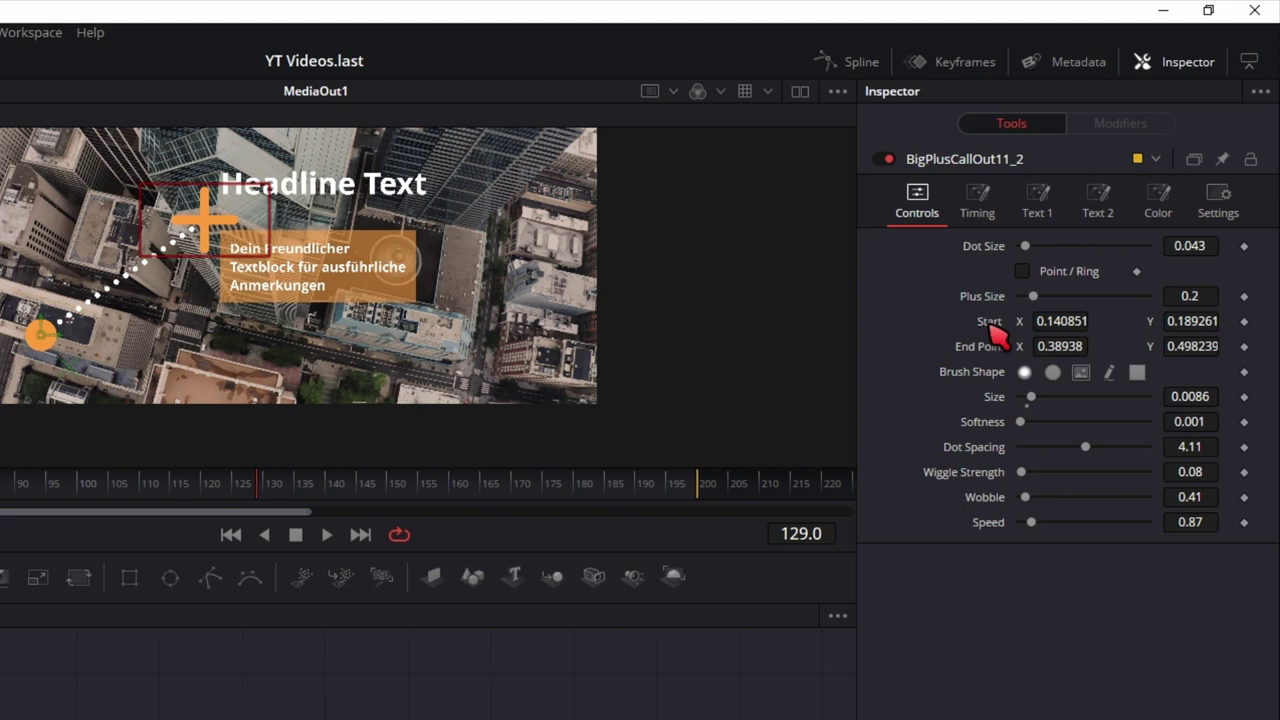
# Connect the call-out's Start point to Tracker1's path Position
pyautogui.rightClick(996, 330)
pyautogui.moveTo(1060, 440)
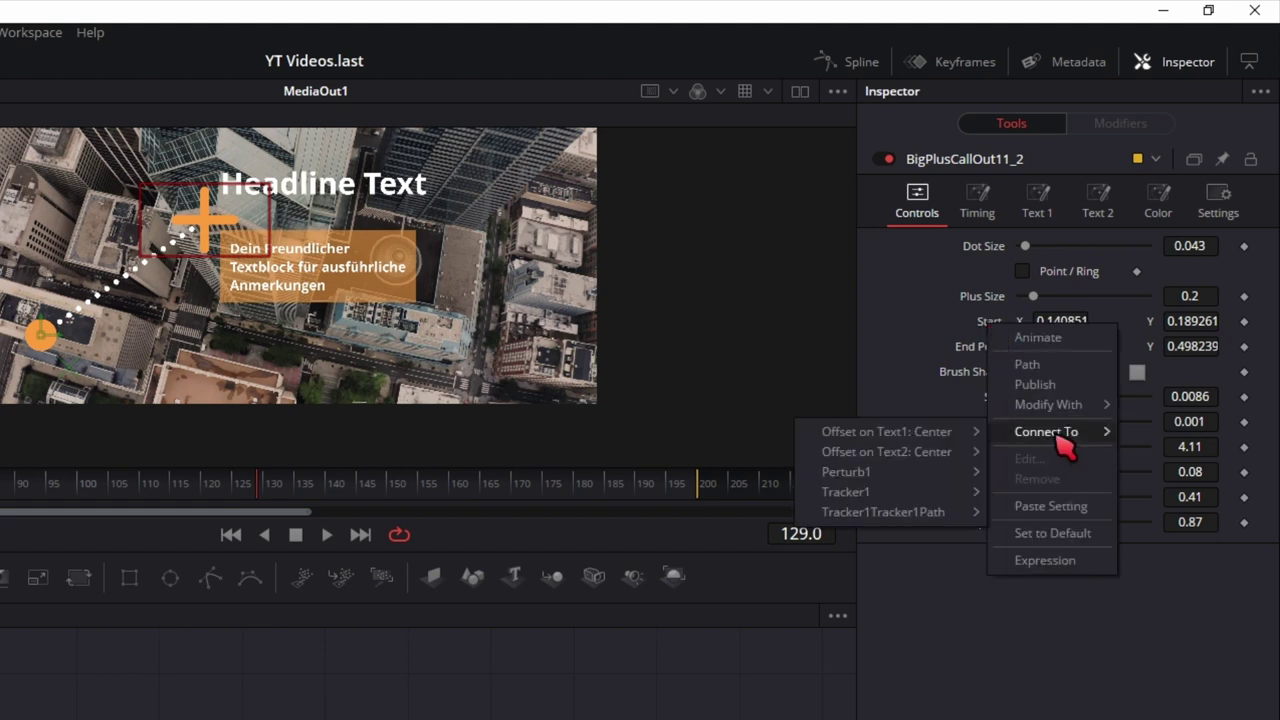
pyautogui.moveTo(878, 514)
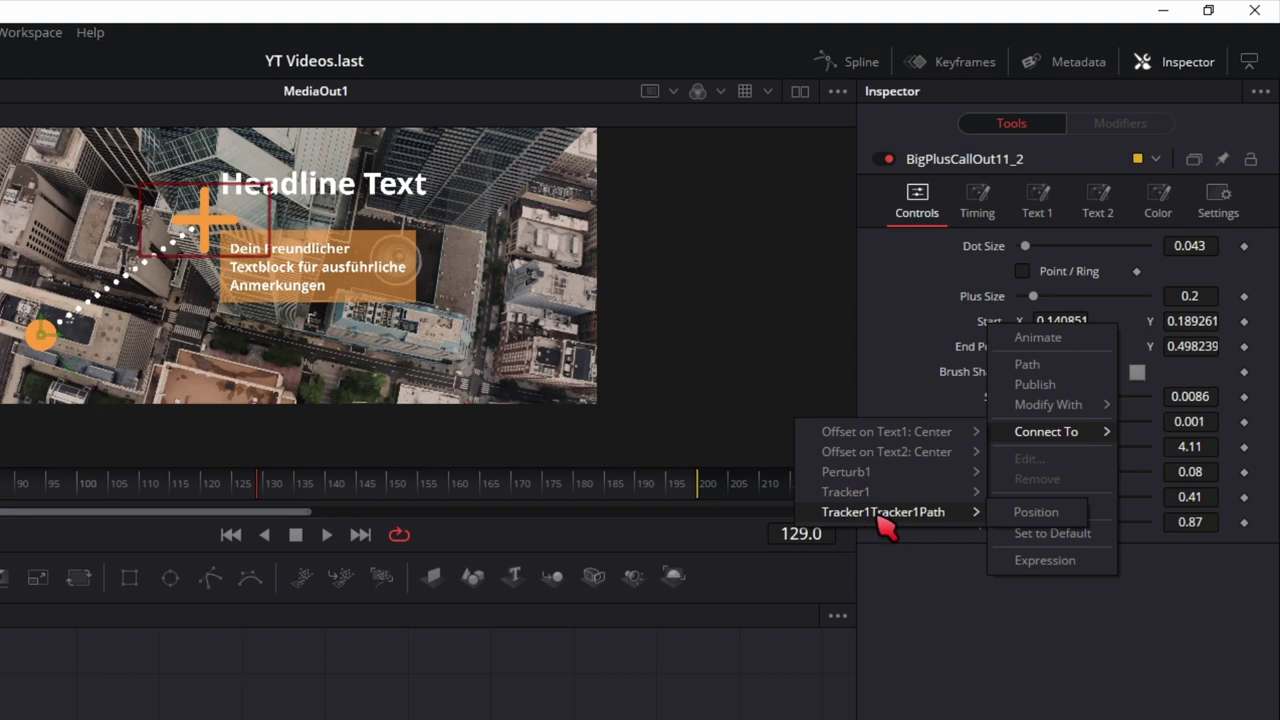
pyautogui.click(1021, 522)
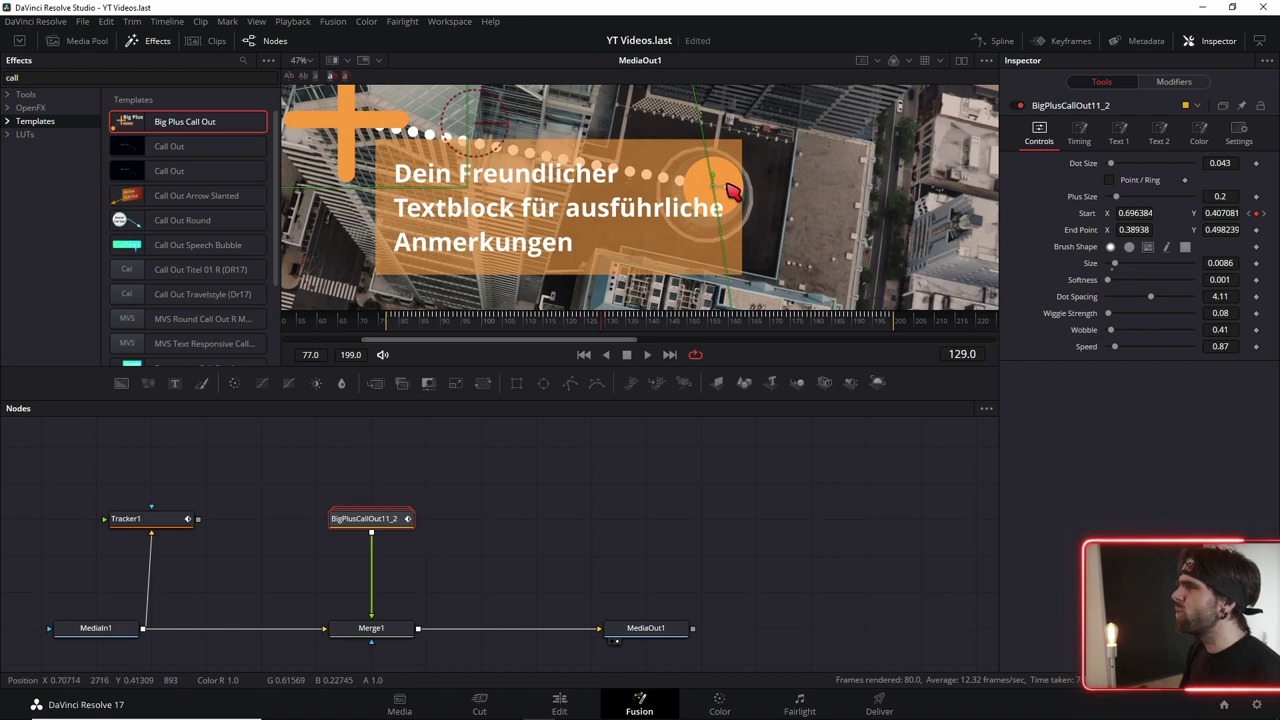
# Adjust the call-out's End Point X and review its headline and body text settings
pyautogui.scroll(-2, 733, 193)
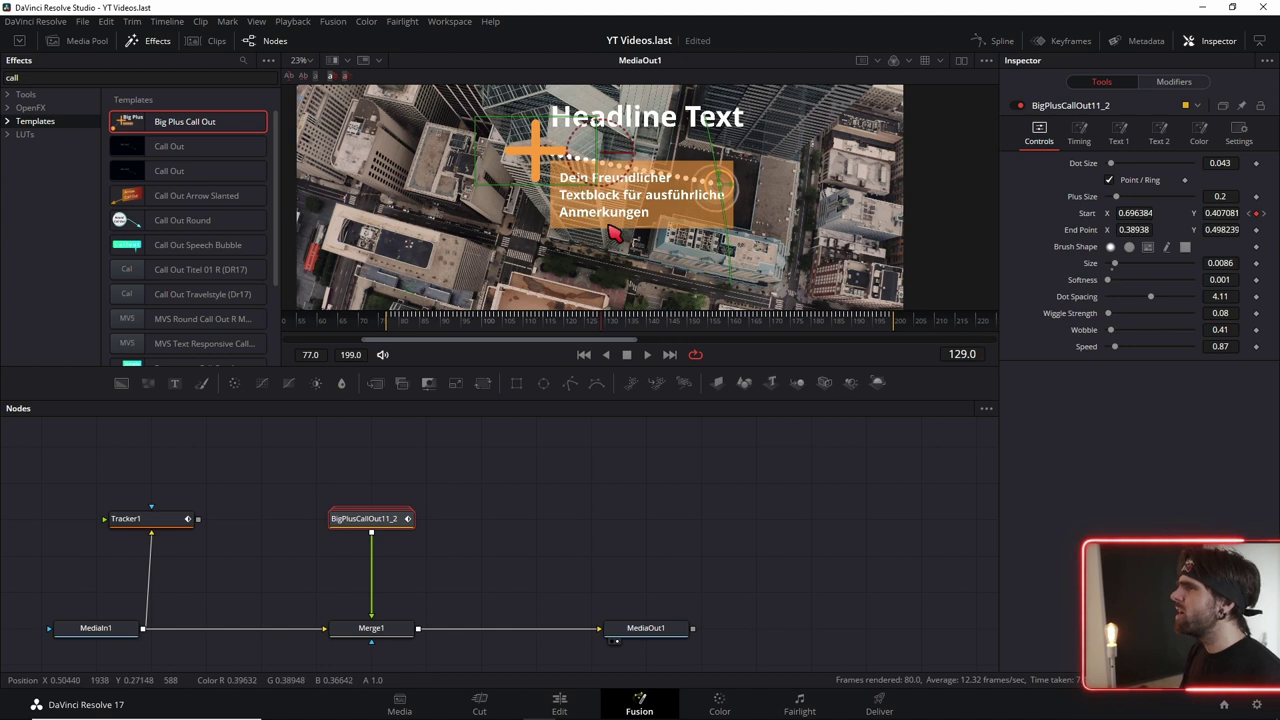
pyautogui.scroll(-2, 701, 212)
pyautogui.moveTo(1140, 229); pyautogui.dragTo(1140, 229)
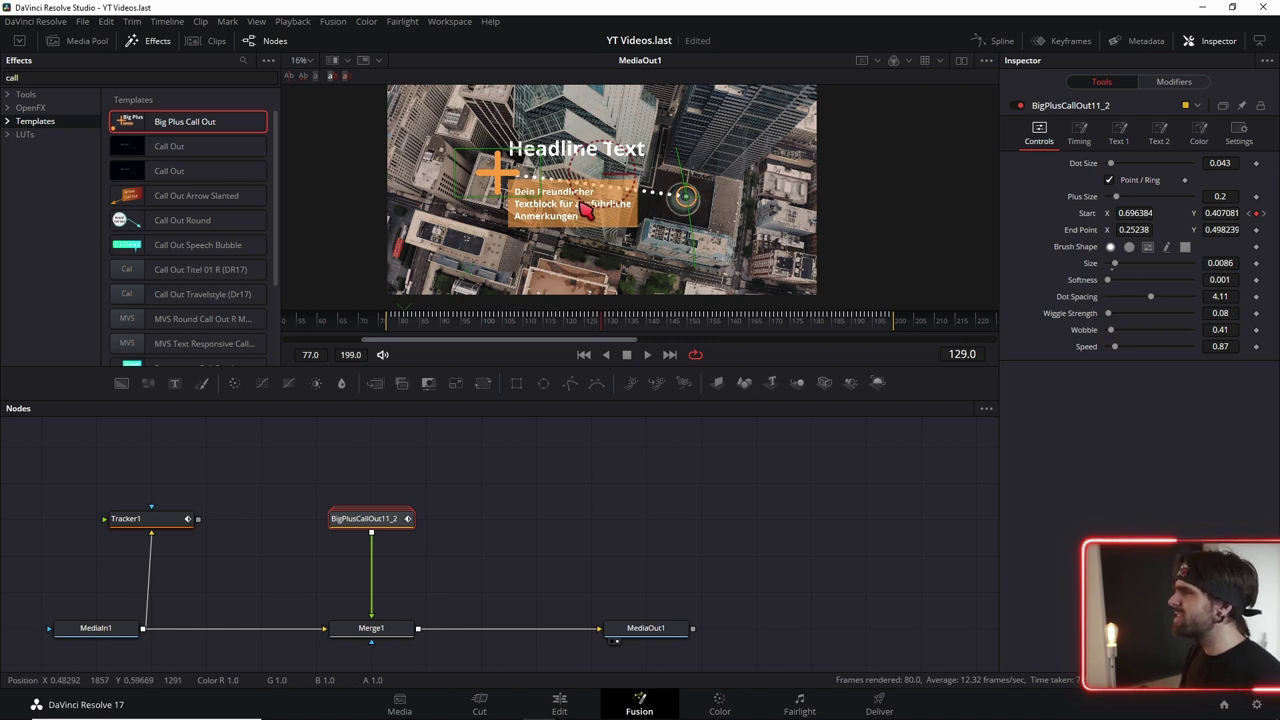
pyautogui.click(1120, 136)
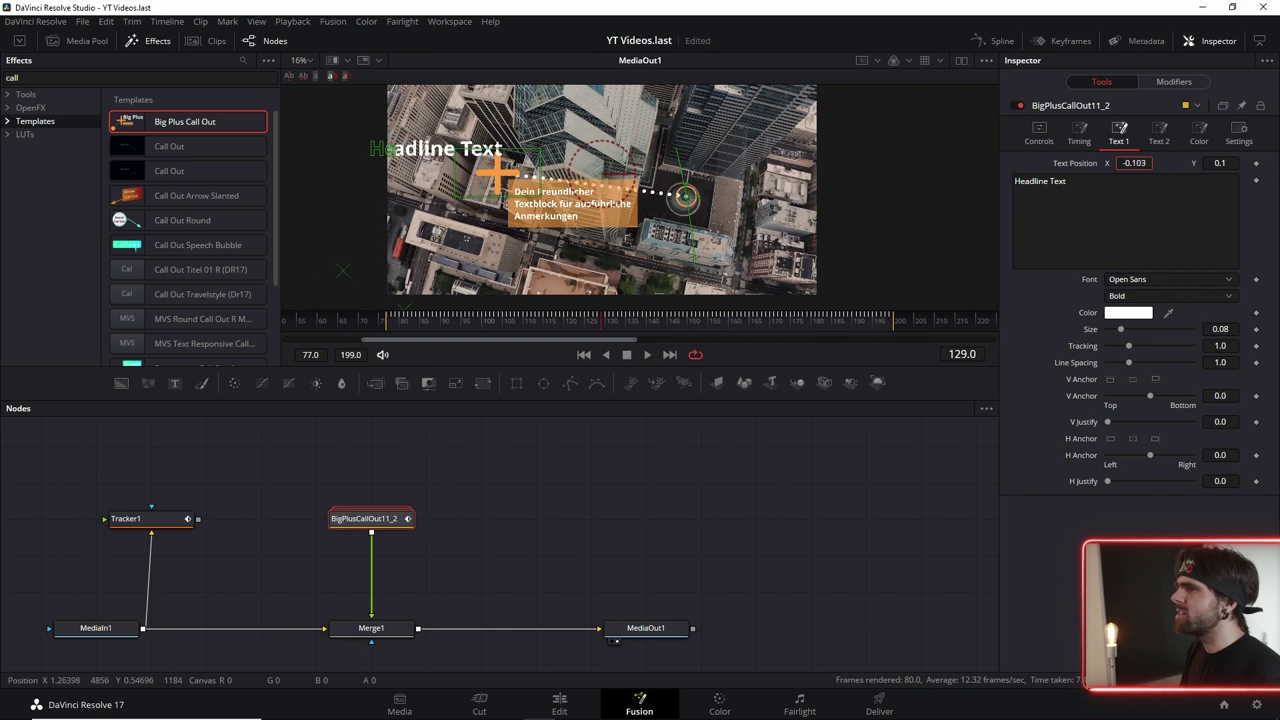
pyautogui.click(1159, 134)
pyautogui.click(1038, 135)
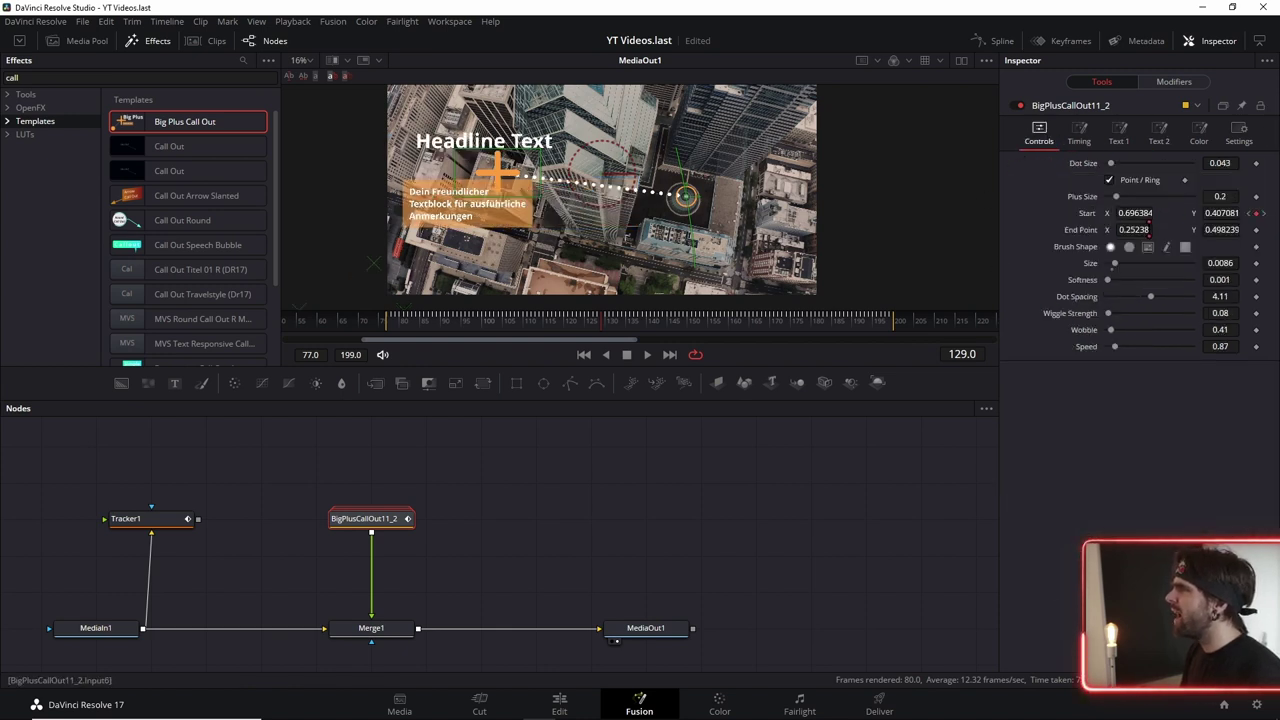
pyautogui.moveTo(1134, 229)
pyautogui.mouseDown()
pyautogui.moveTo(1200, 229)
pyautogui.moveTo(1125, 229)
pyautogui.mouseUp()
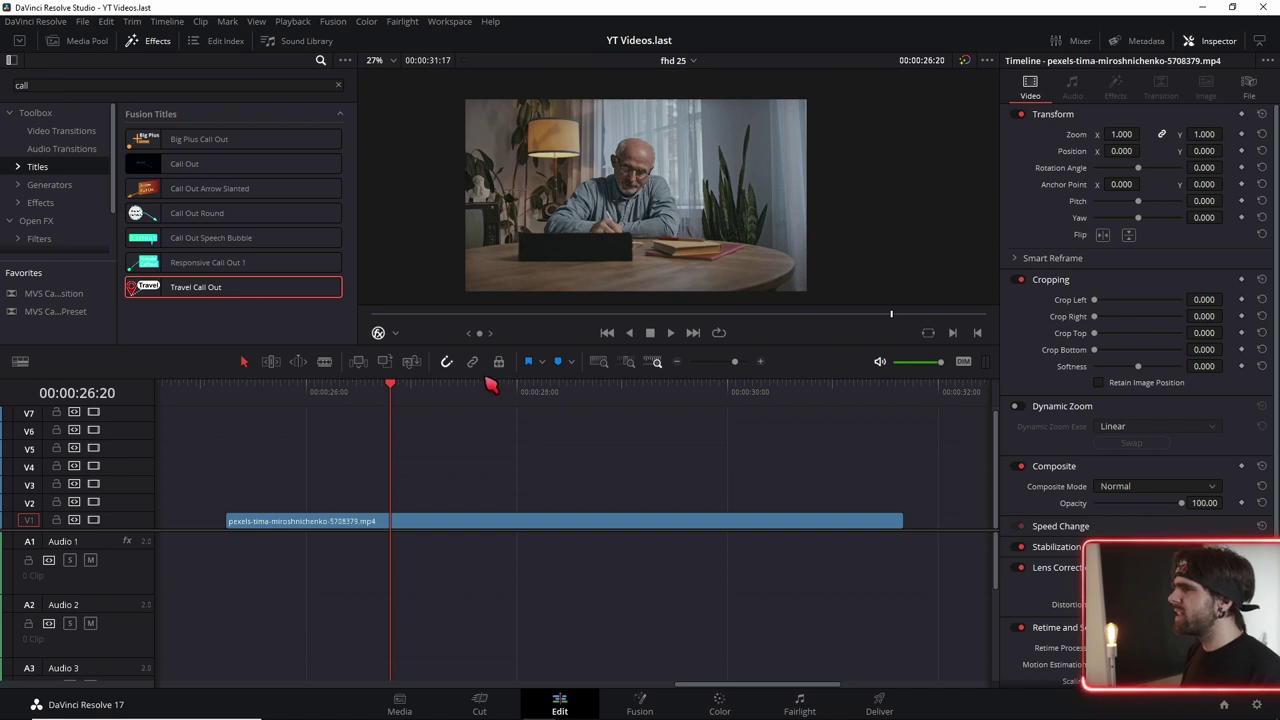
# Open the interior clip in Fusion and add a Tracker node fed by the footage
pyautogui.click(640, 706)
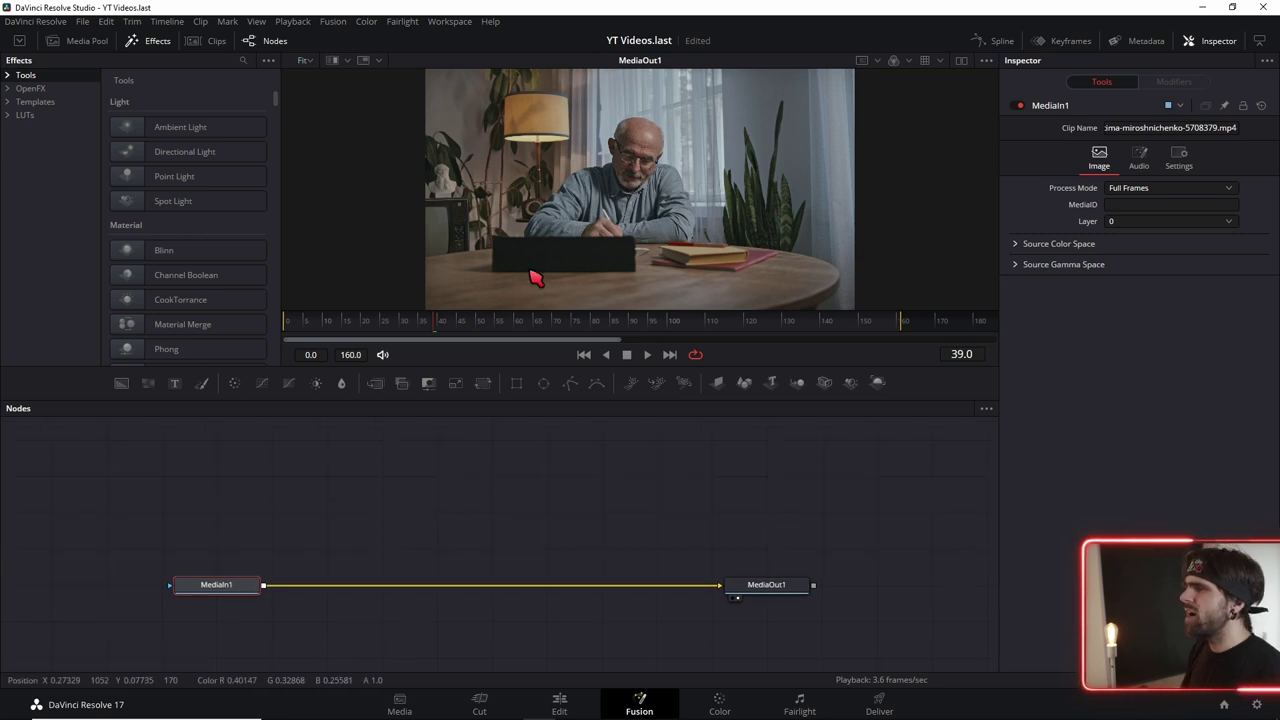
pyautogui.hotkey('shift', 'space')
pyautogui.write('track')
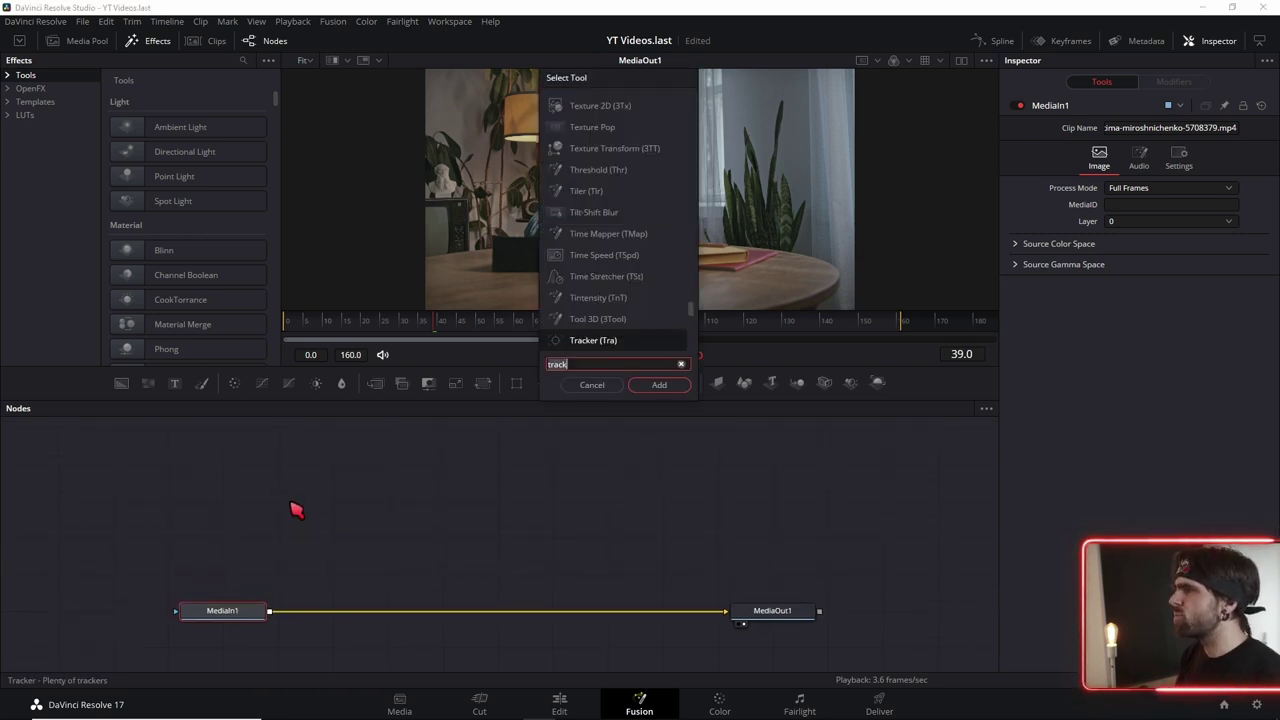
pyautogui.press('Return')
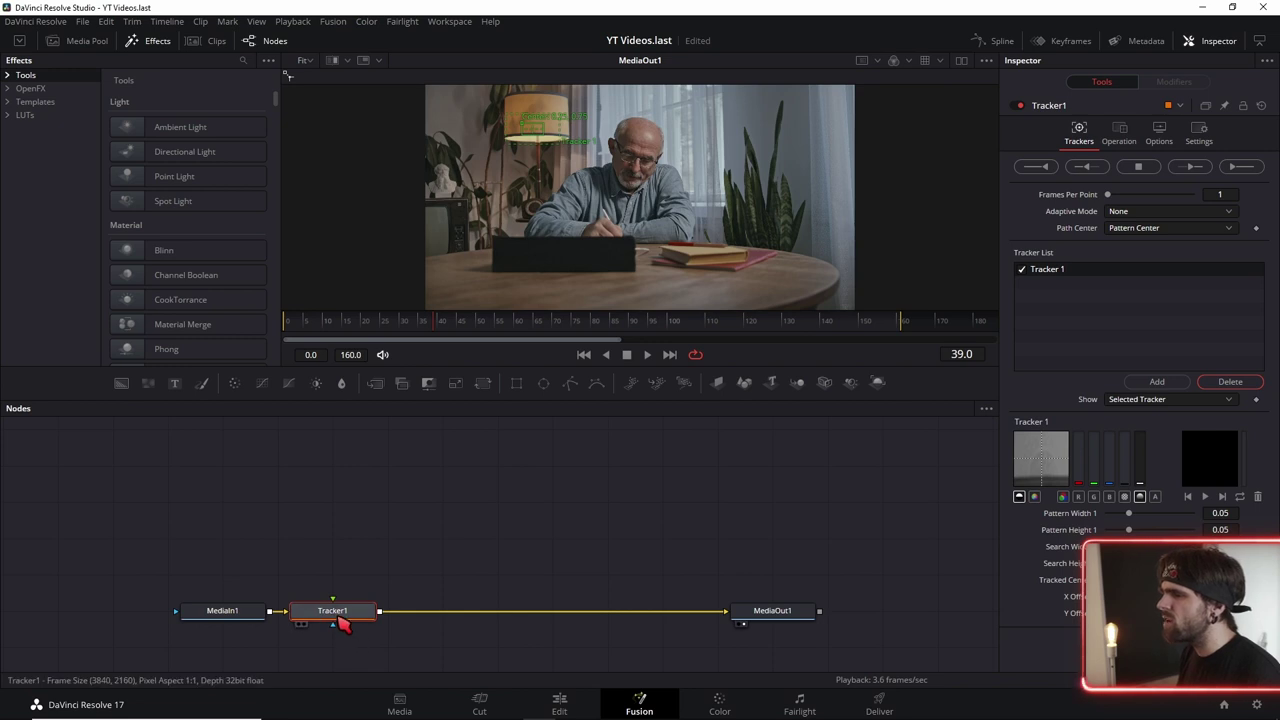
pyautogui.moveTo(338, 618); pyautogui.dragTo(292, 567)
pyautogui.moveTo(270, 610); pyautogui.dragTo(254, 514)
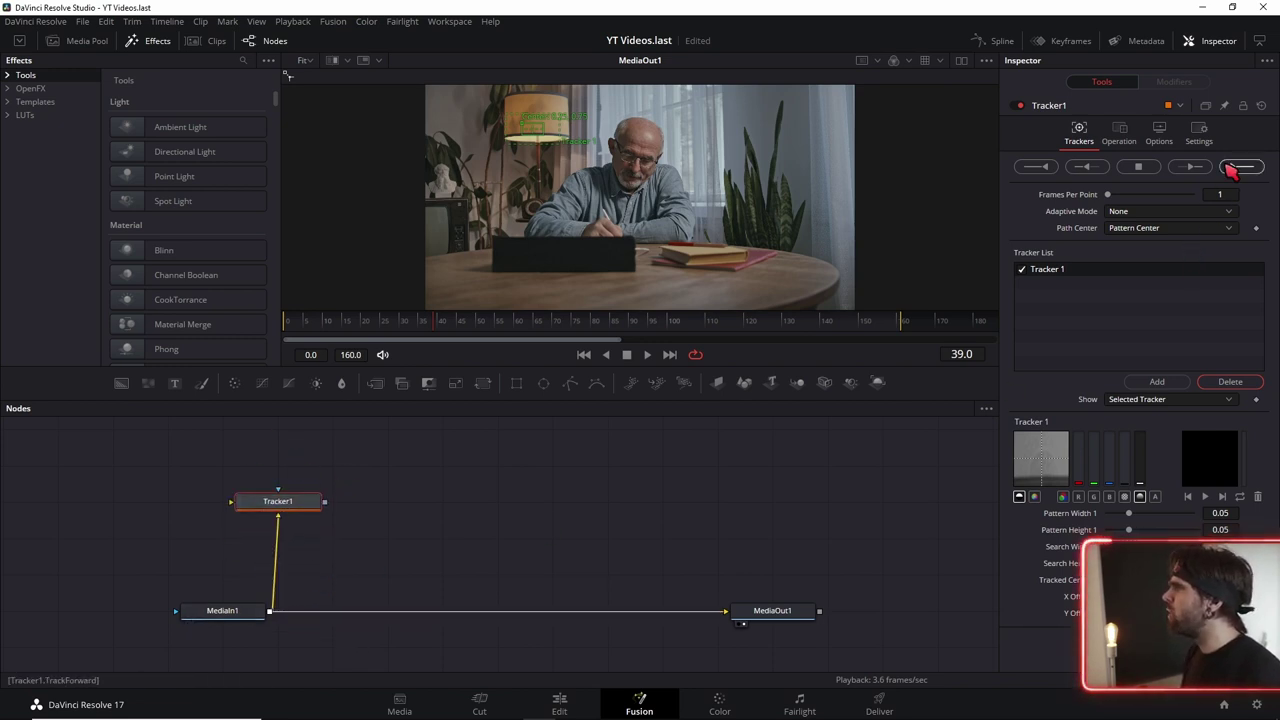
# Add a second tracker and narrow Tracker 1's pattern box on the lamp
pyautogui.click(1157, 382)
pyautogui.scroll(3, 650, 178)
pyautogui.scroll(-1, 474, 187)
pyautogui.click(441, 140)
pyautogui.scroll(5, 441, 140)
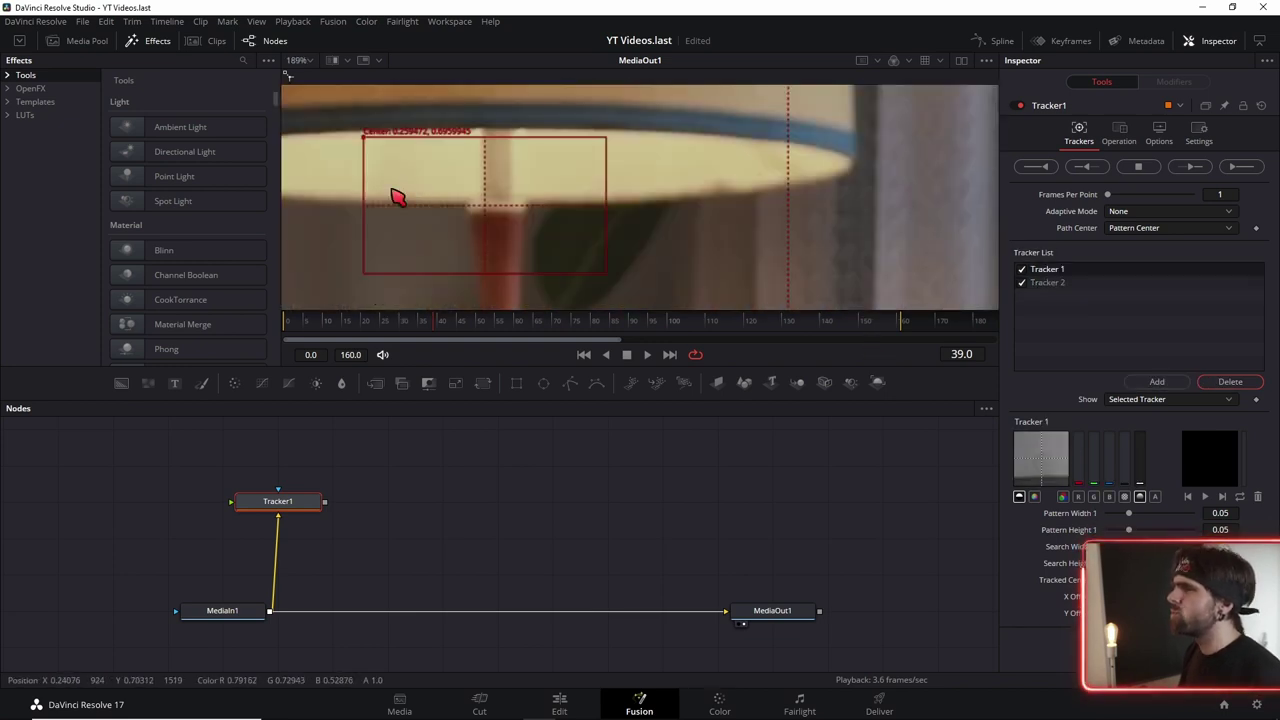
pyautogui.moveTo(372, 210); pyautogui.dragTo(452, 180)
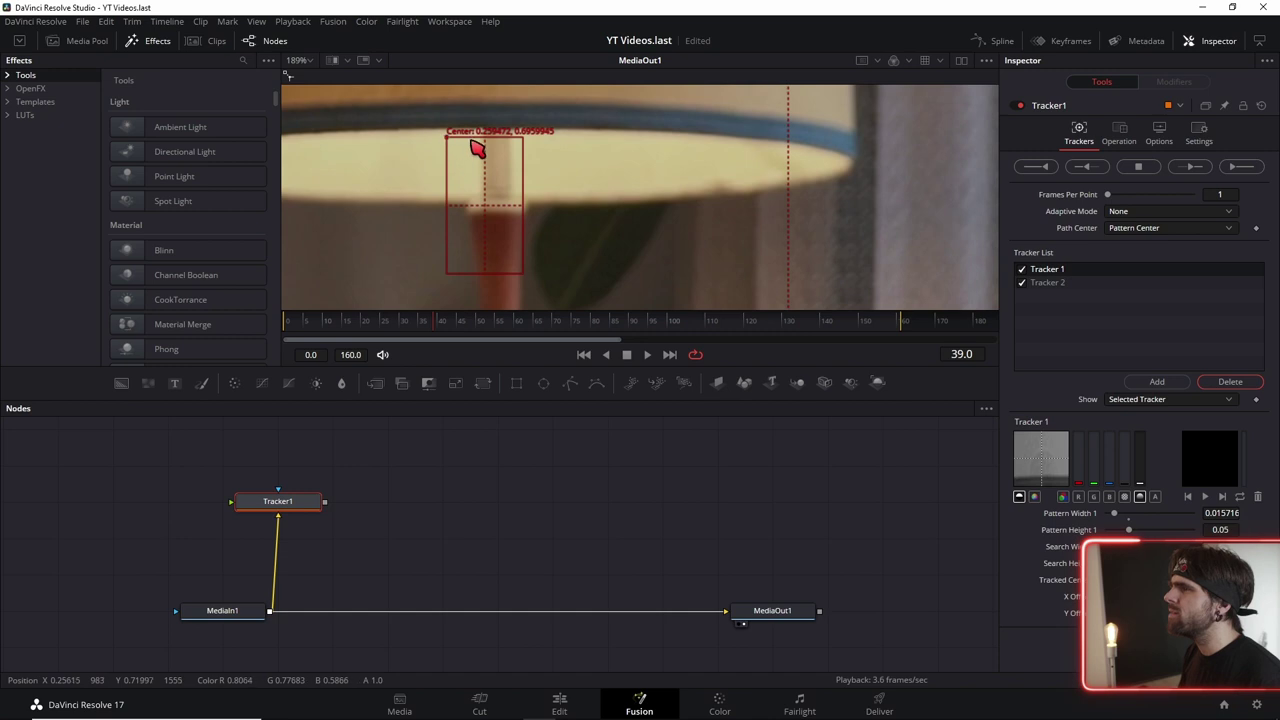
pyautogui.scroll(-5, 477, 148)
# Track the lamp and book points forward through the clip and view Tracker1
pyautogui.click(600, 268)
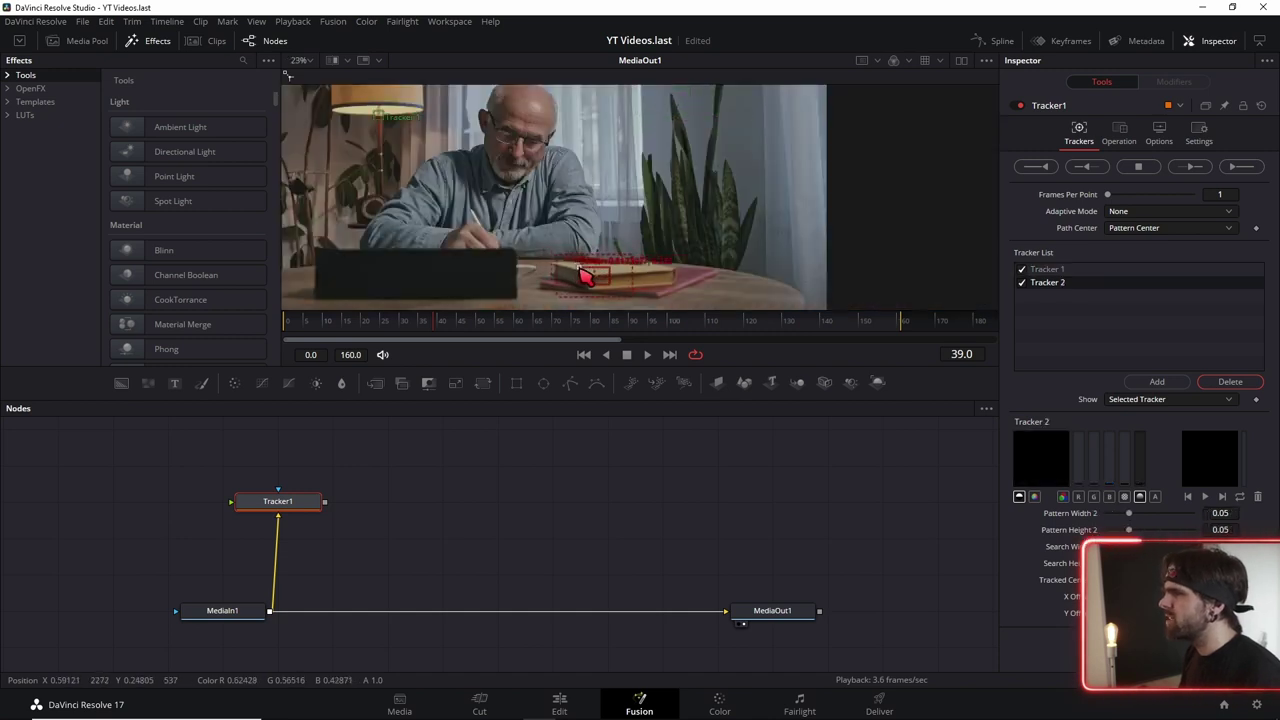
pyautogui.scroll(3, 585, 275)
pyautogui.scroll(-5, 600, 286)
pyautogui.click(1189, 166)
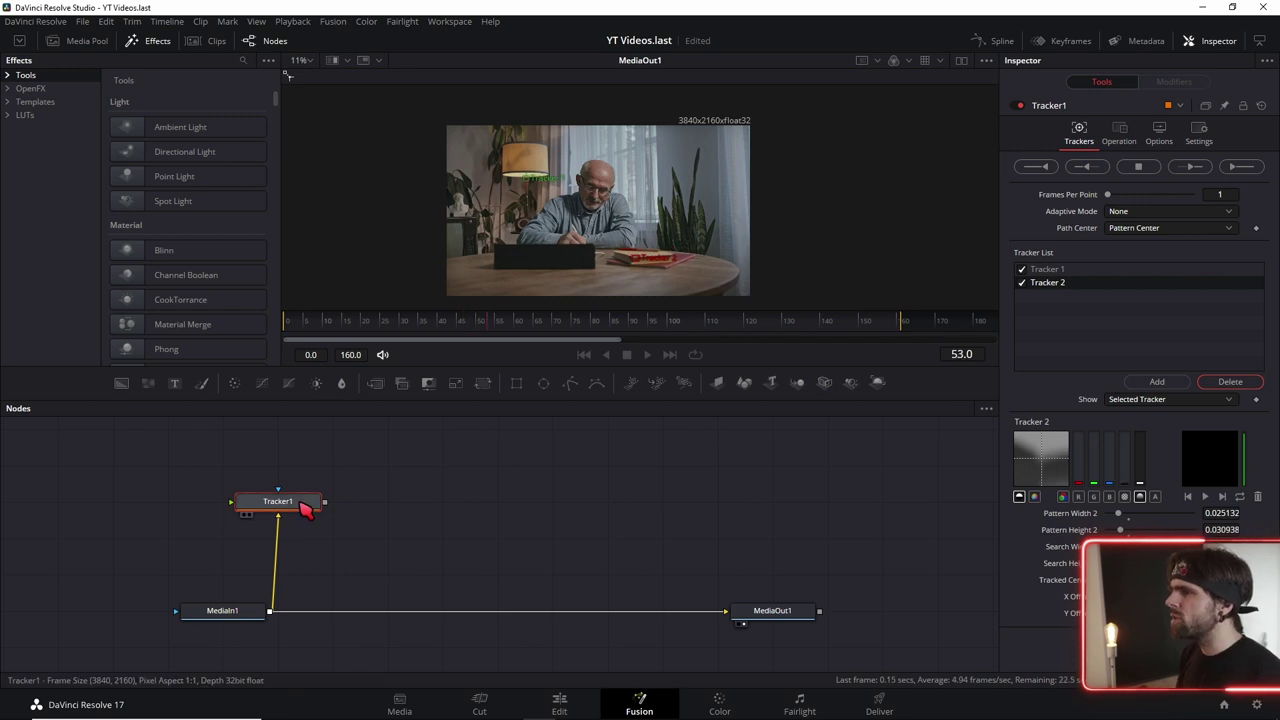
pyautogui.press('1')
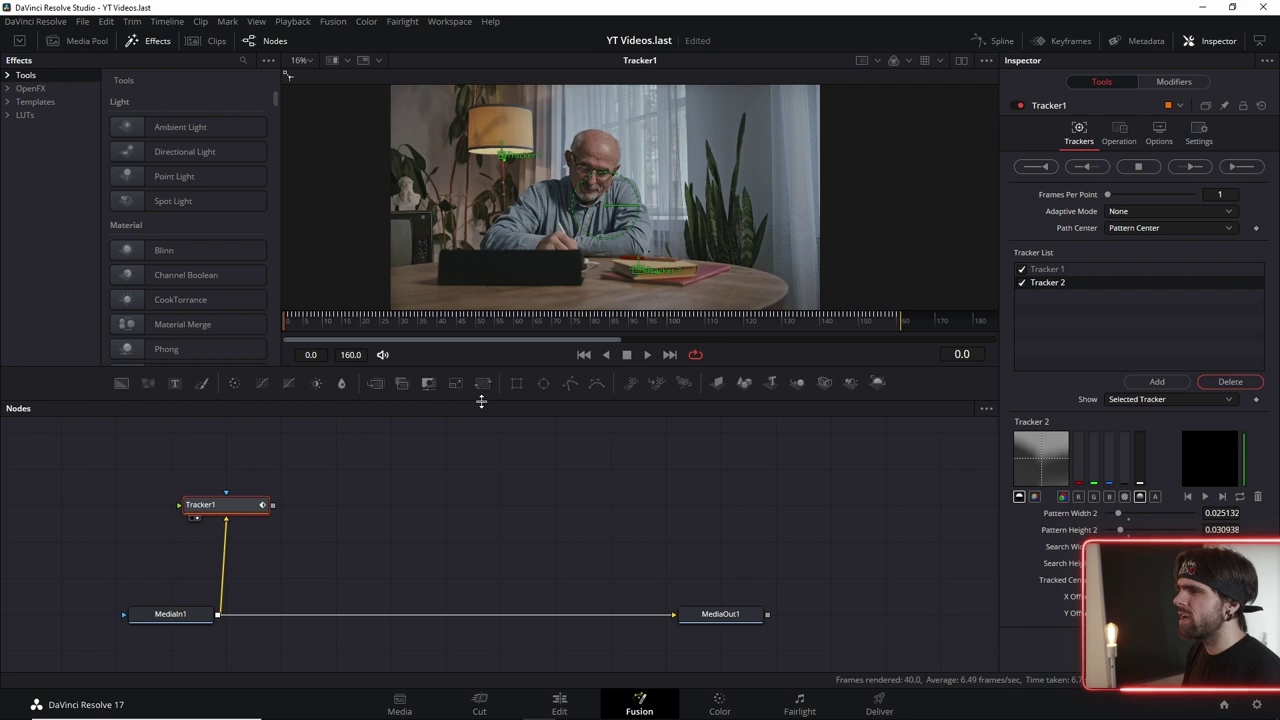
# Insert Merge1 and Merge2 on the MediaIn–MediaOut link and drop Call Out Round onto Merge1
pyautogui.moveTo(484, 454); pyautogui.dragTo(340, 616)
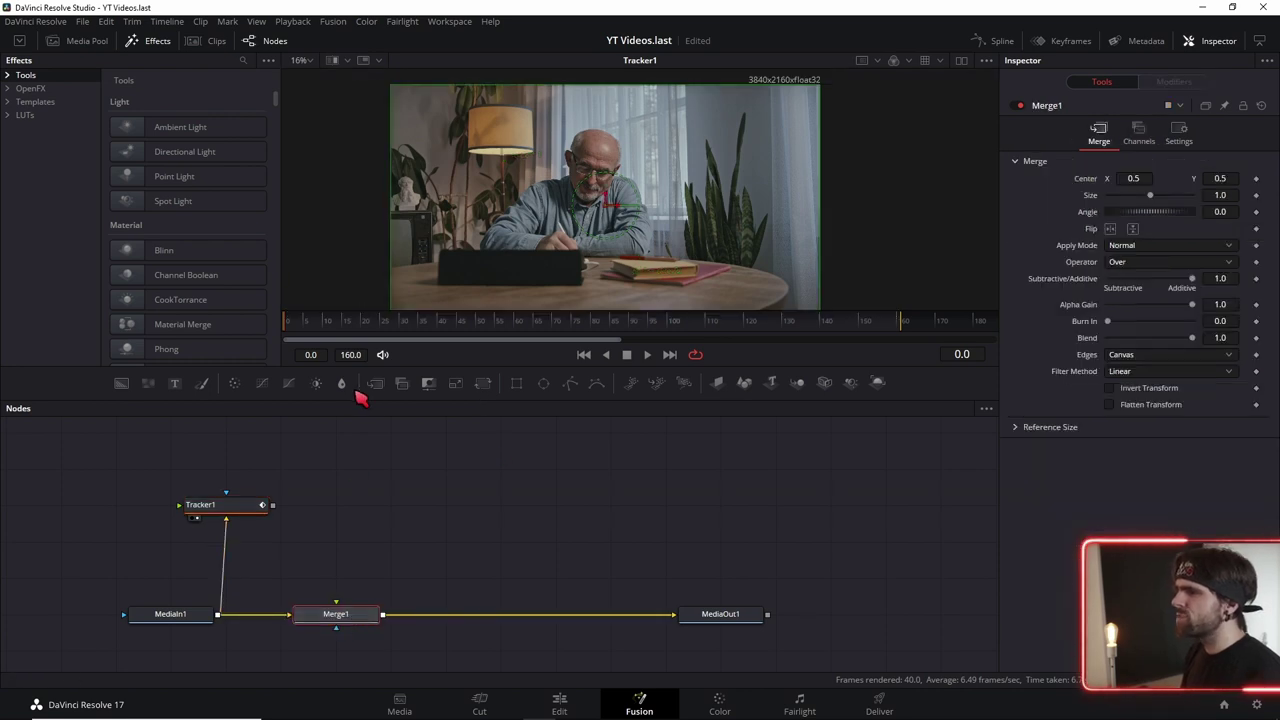
pyautogui.moveTo(376, 388); pyautogui.dragTo(487, 622)
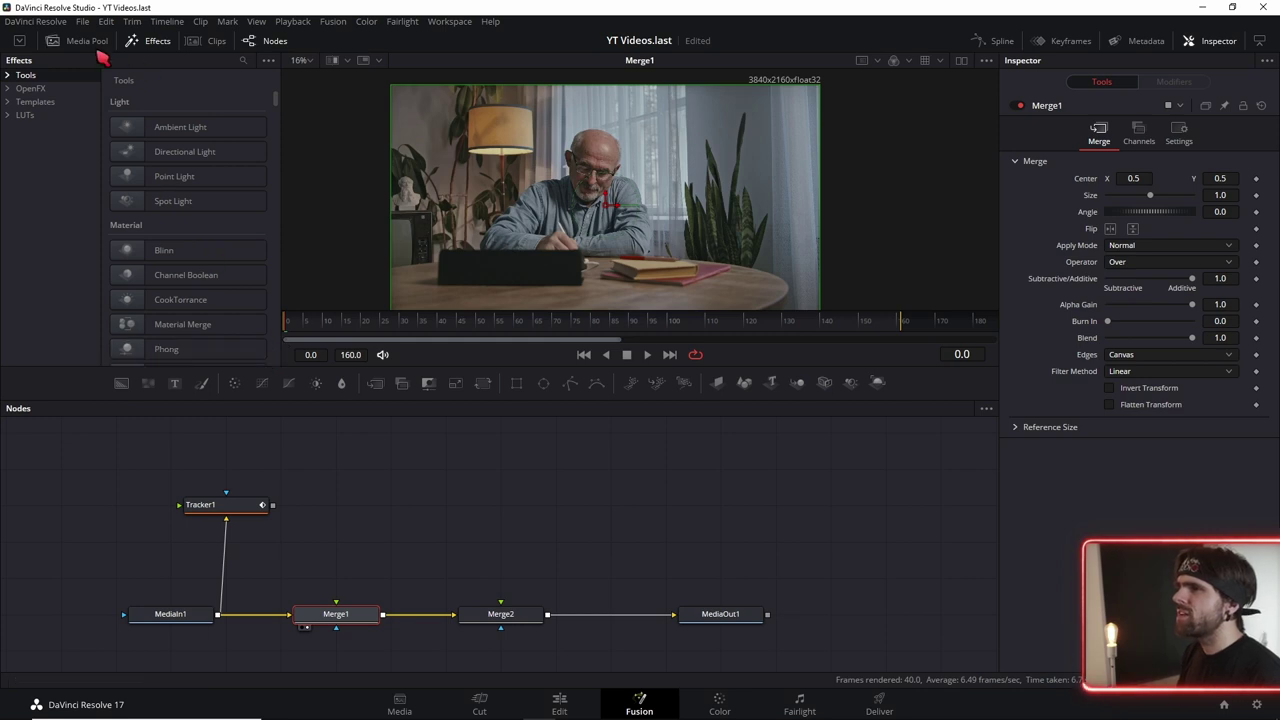
pyautogui.click(33, 102)
pyautogui.click(243, 60)
pyautogui.write('c')
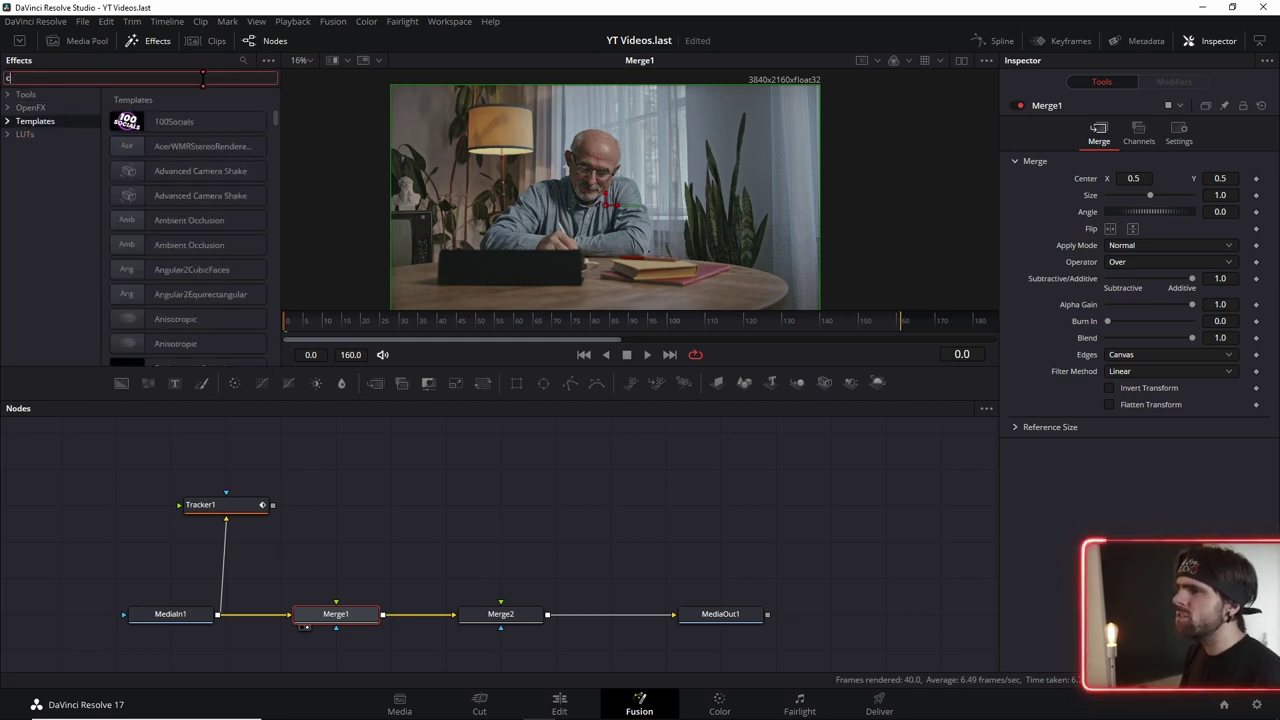
pyautogui.write('all')
pyautogui.moveTo(190, 230)
pyautogui.mouseDown()
pyautogui.moveTo(343, 543)
pyautogui.moveTo(356, 622)
pyautogui.mouseUp()
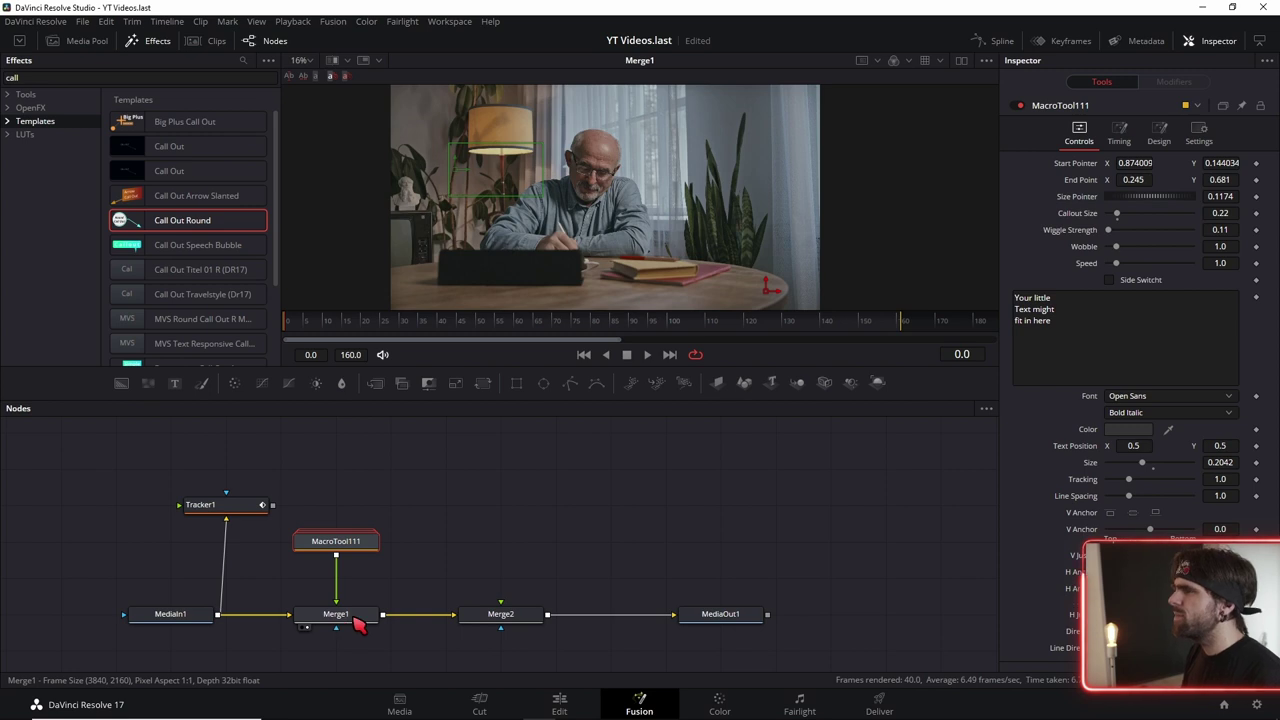
# View Merge1's composite at frame 73 to preview the round callout
pyautogui.click(357, 622)
pyautogui.click(572, 320)
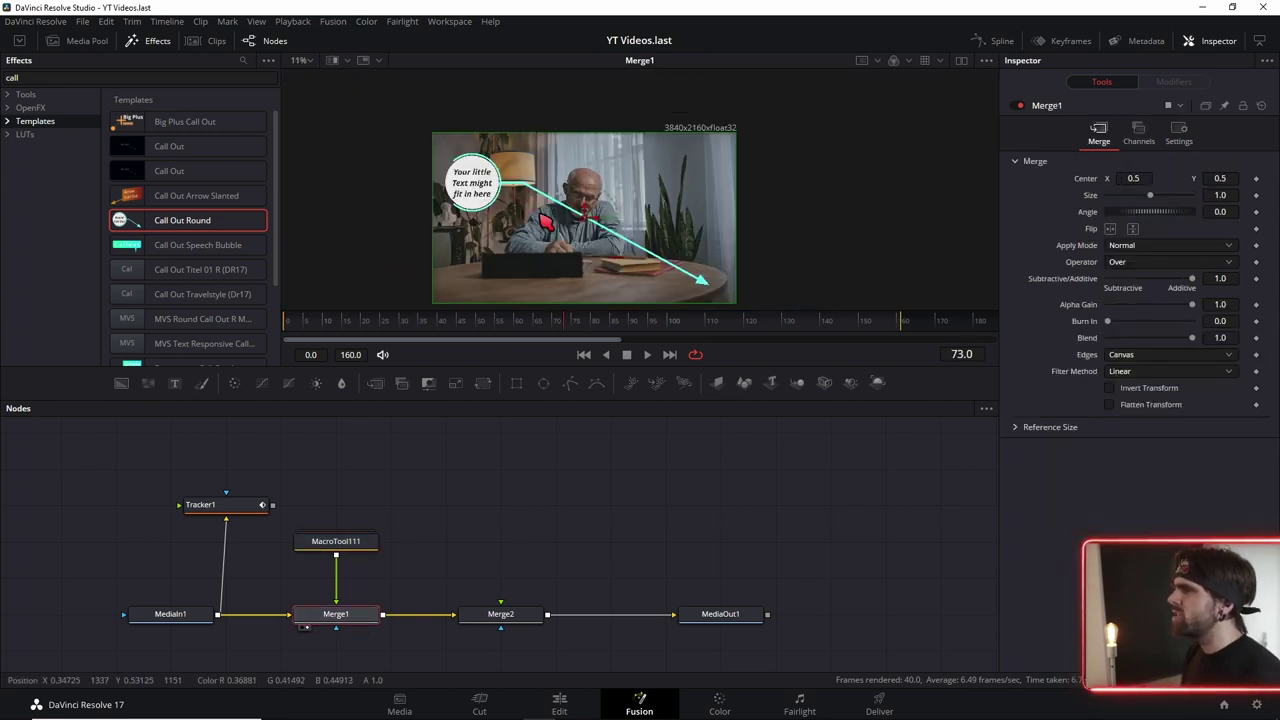
pyautogui.scroll(1, 522, 200)
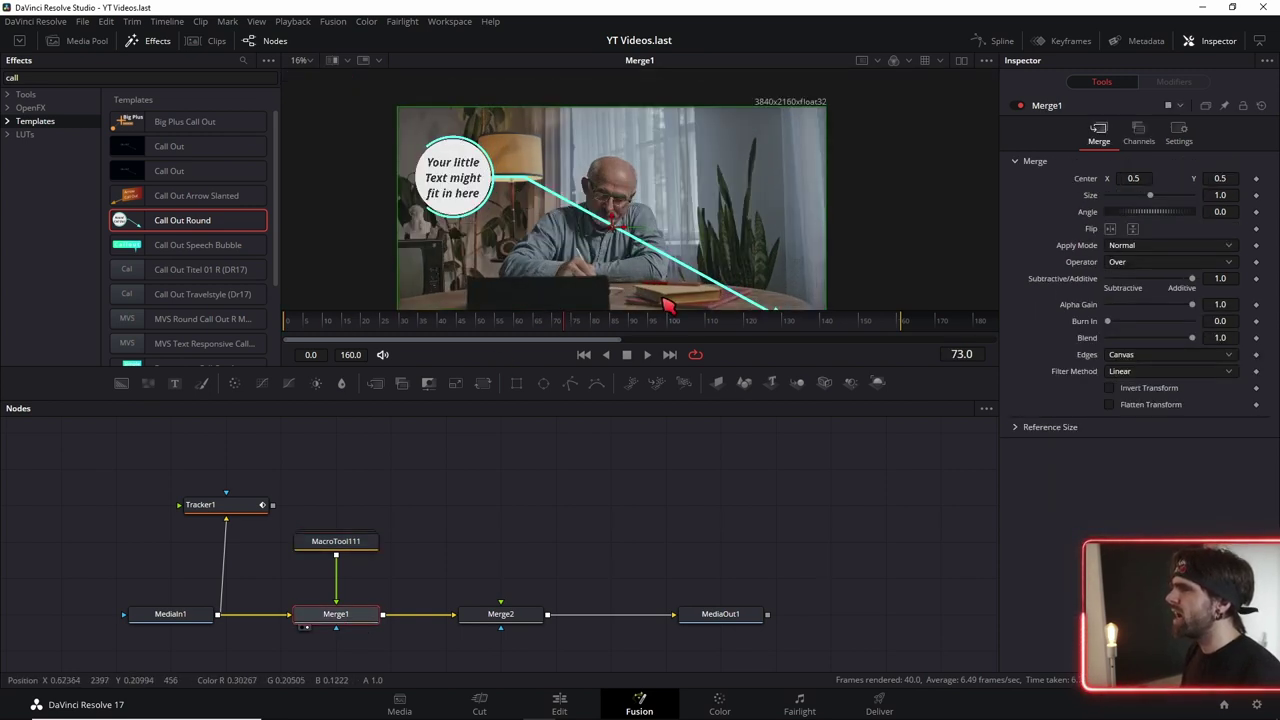
pyautogui.scroll(-1, 665, 305)
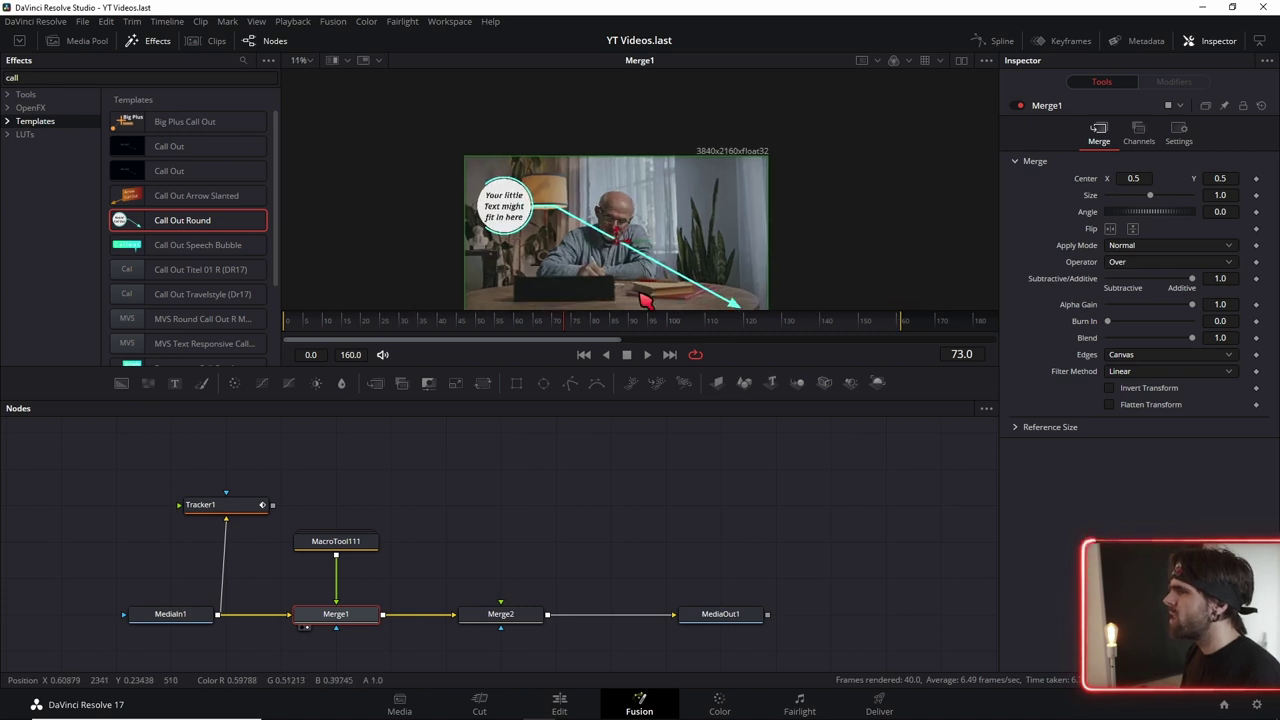
# Toggle Tracker 2 off and back on in Tracker1, then select MacroTool111
pyautogui.click(243, 504)
pyautogui.scroll(2, 680, 298)
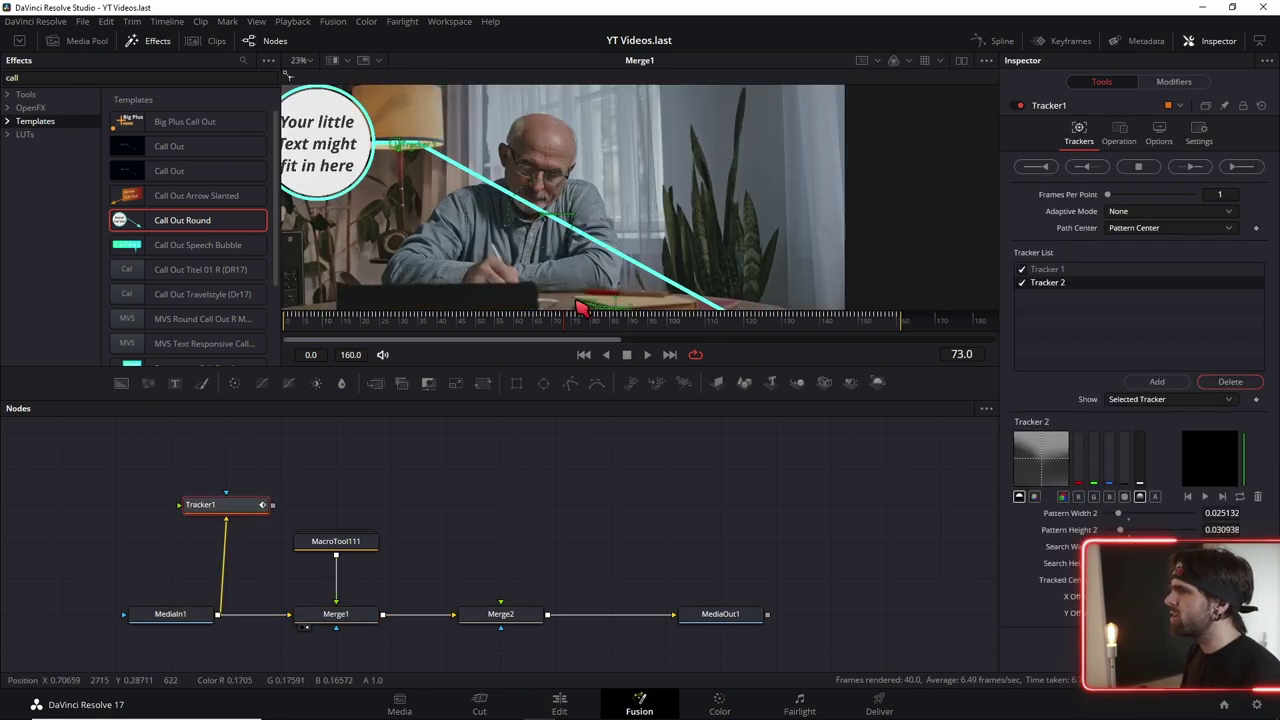
pyautogui.scroll(2, 635, 209)
pyautogui.scroll(2, 583, 230)
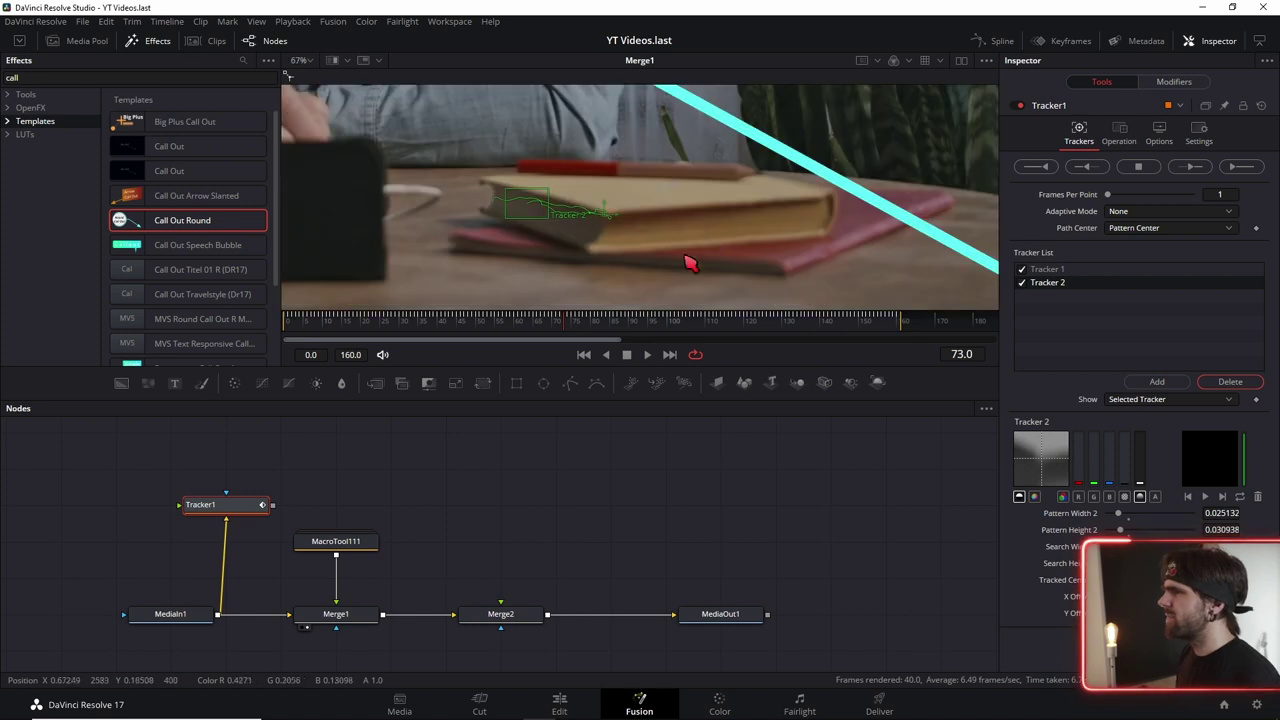
pyautogui.click(1022, 284)
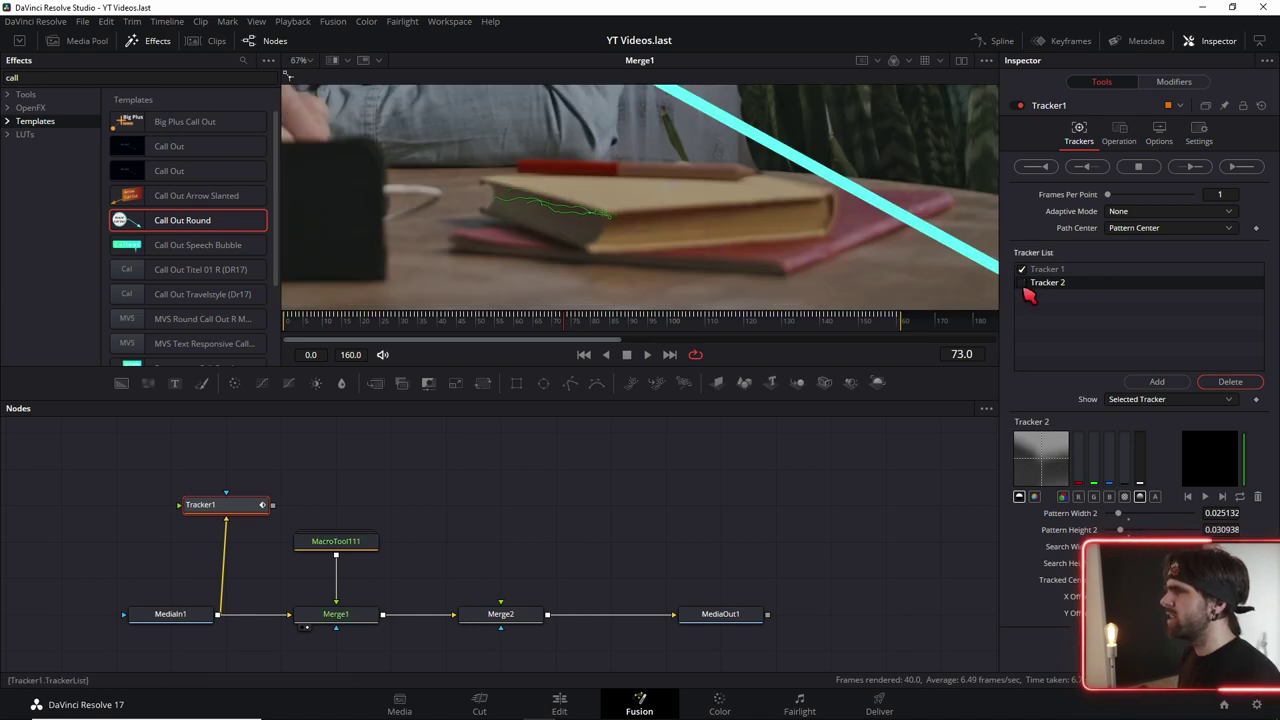
pyautogui.click(1022, 283)
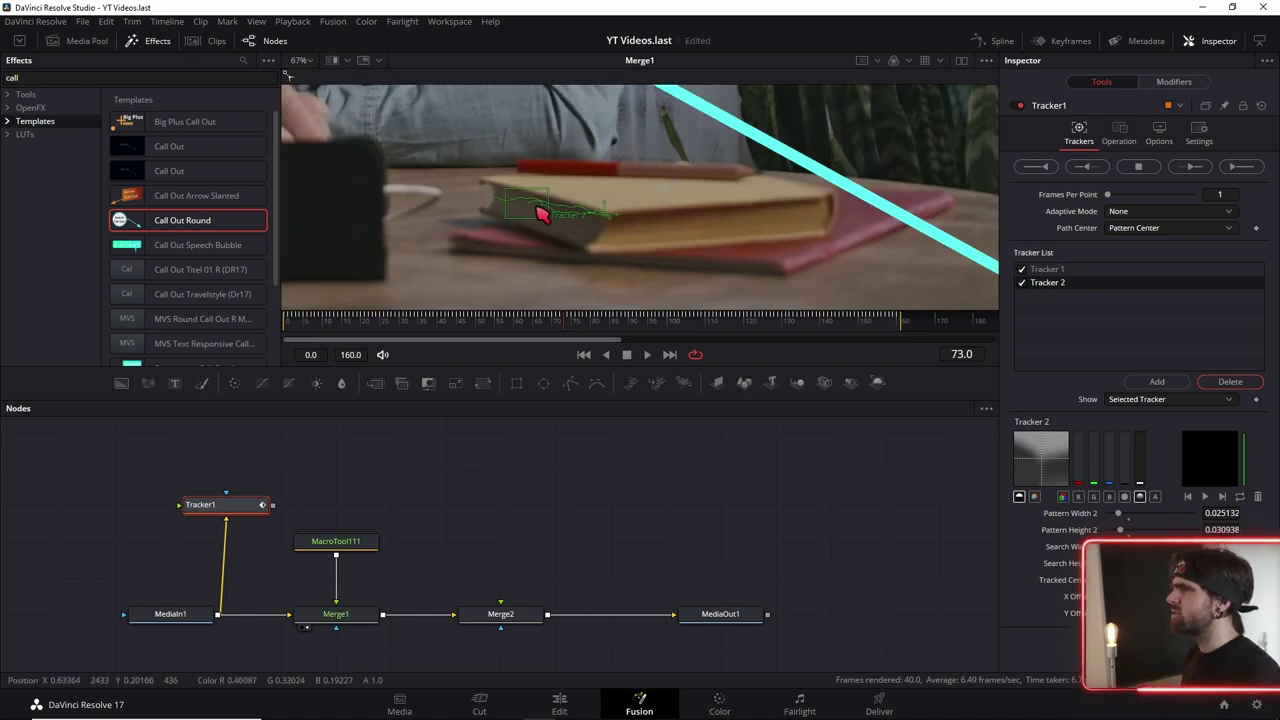
pyautogui.scroll(-5, 600, 243)
pyautogui.click(352, 551)
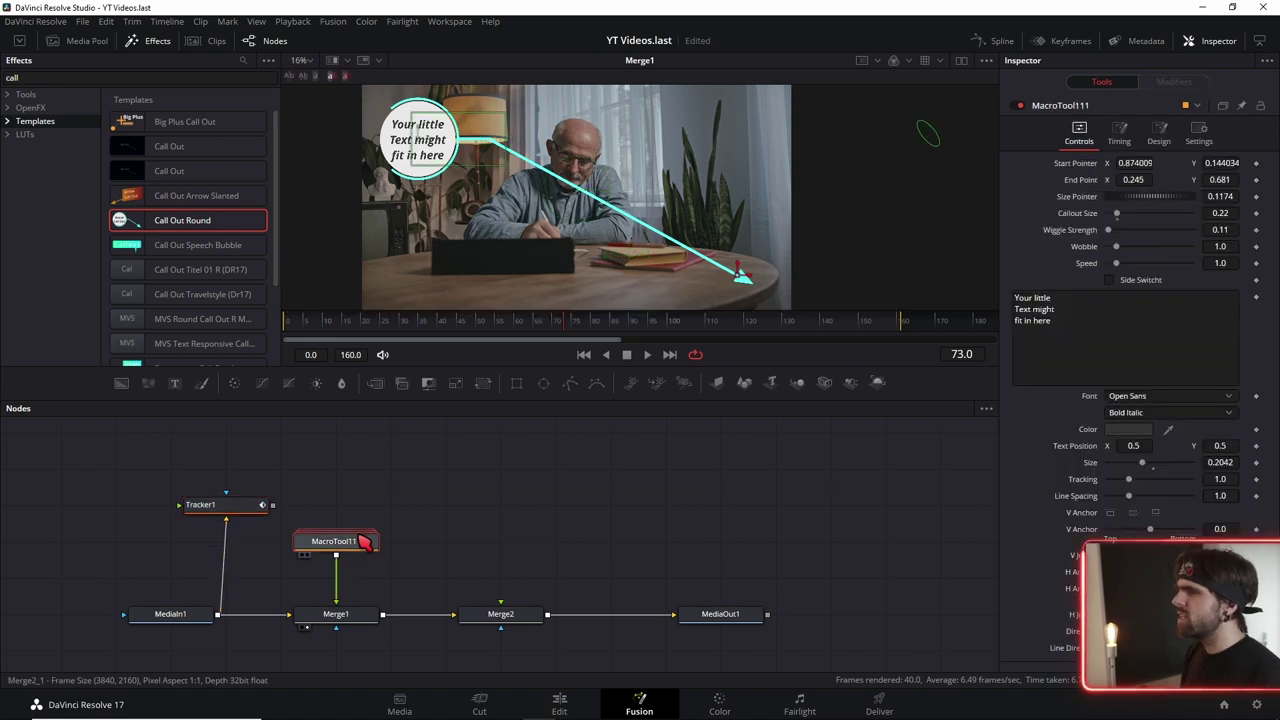
# Connect the round callout's Start Pointer to Tracker1Tracker2Path > Position
pyautogui.rightClick(1079, 166)
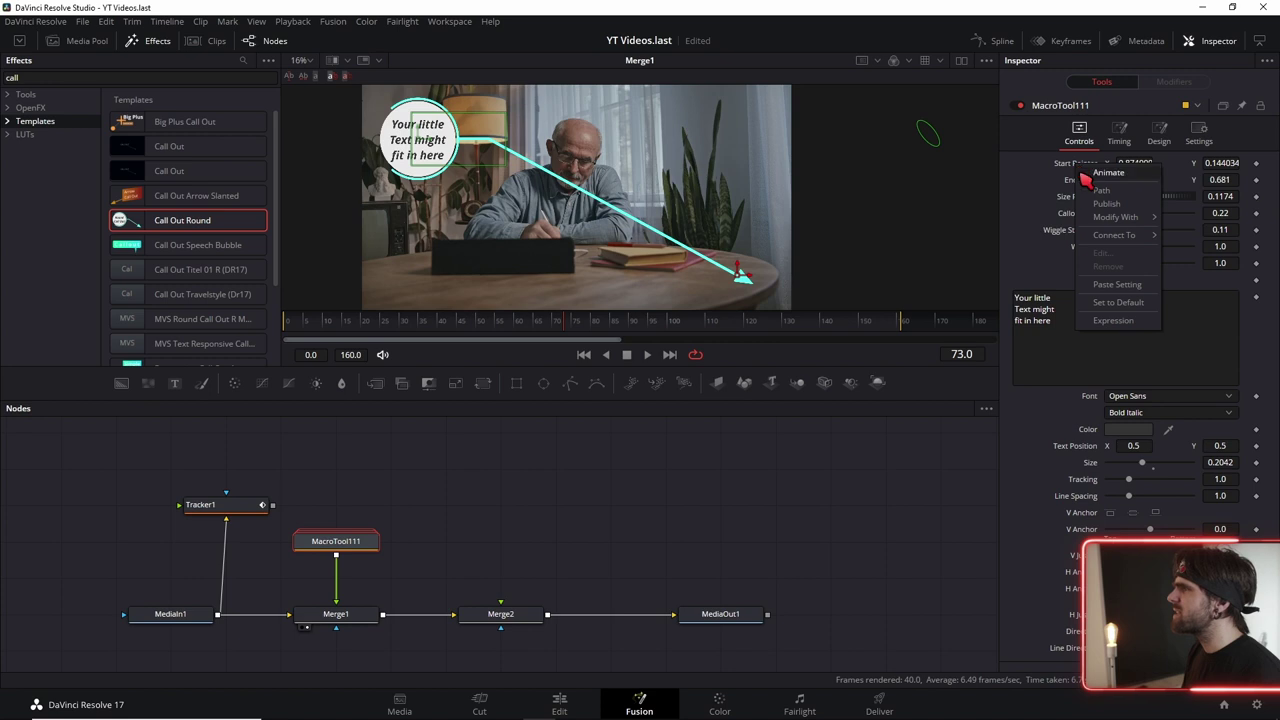
pyautogui.moveTo(1115, 238)
pyautogui.moveTo(980, 280)
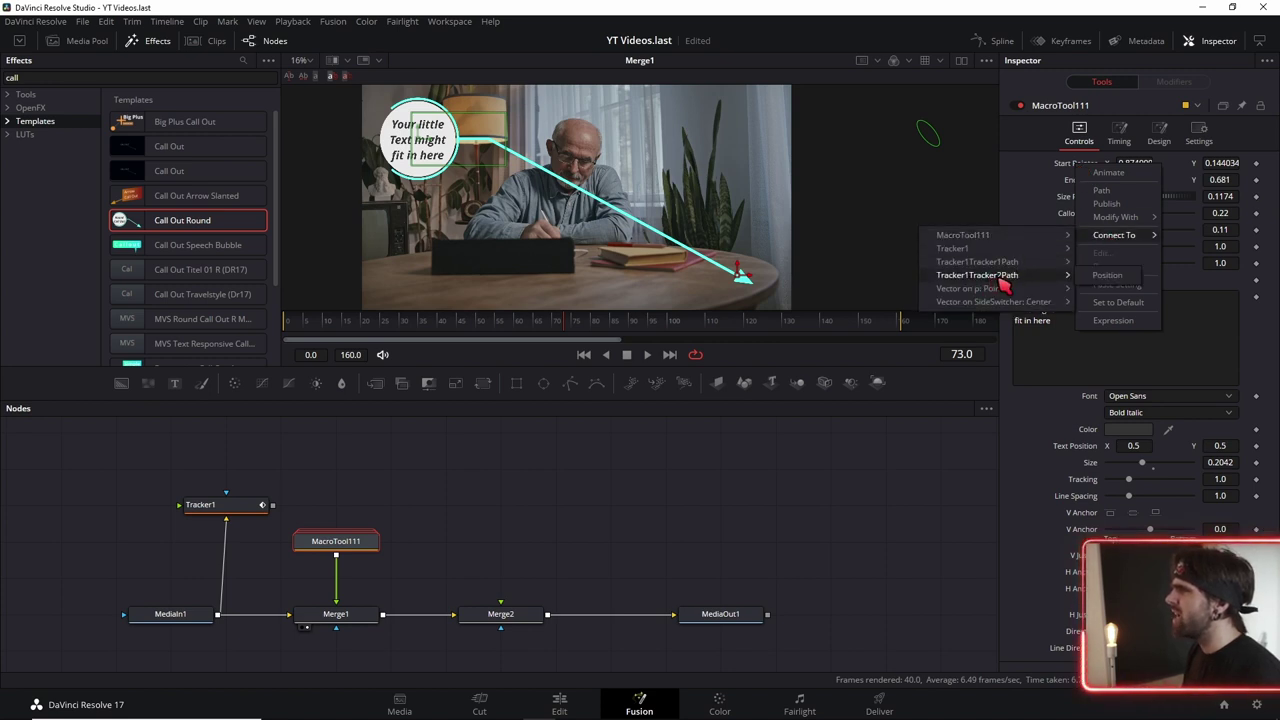
pyautogui.click(1100, 276)
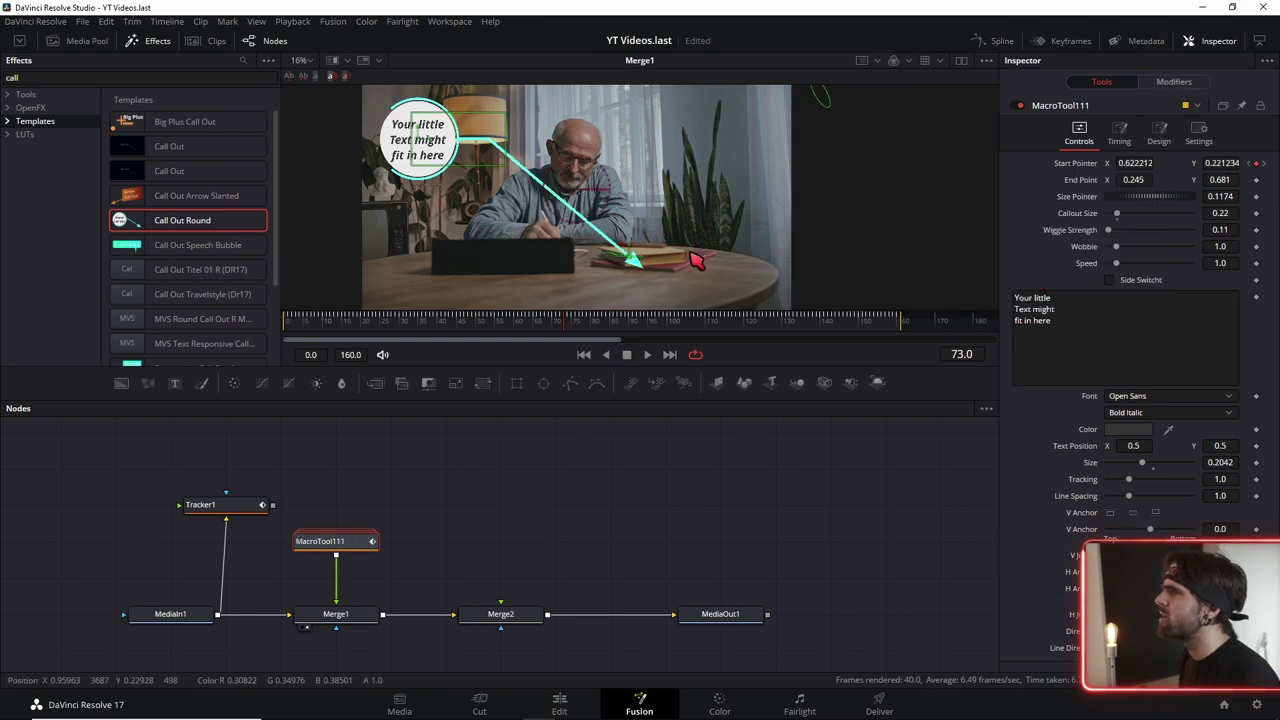
pyautogui.scroll(2, 696, 261)
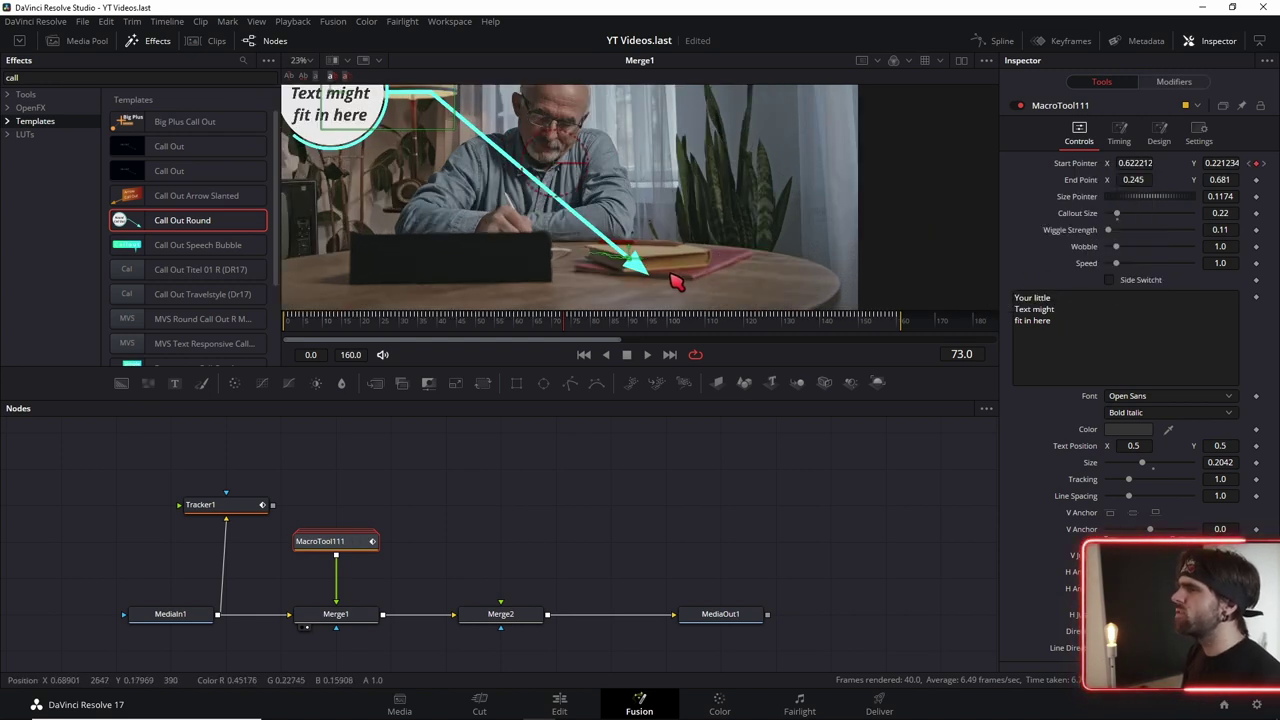
pyautogui.hscroll(-1, 676, 282)
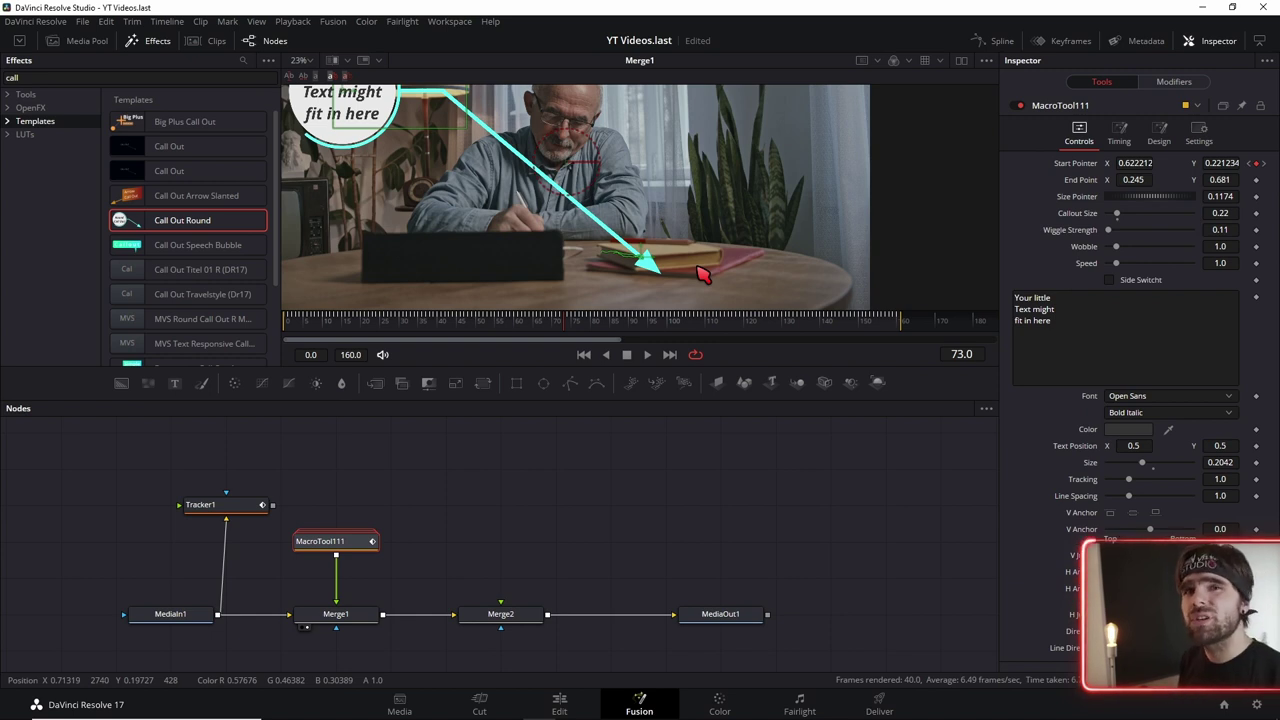
# Offset the tracker path Center onto the book and set End Point X to 0.857
pyautogui.click(1171, 84)
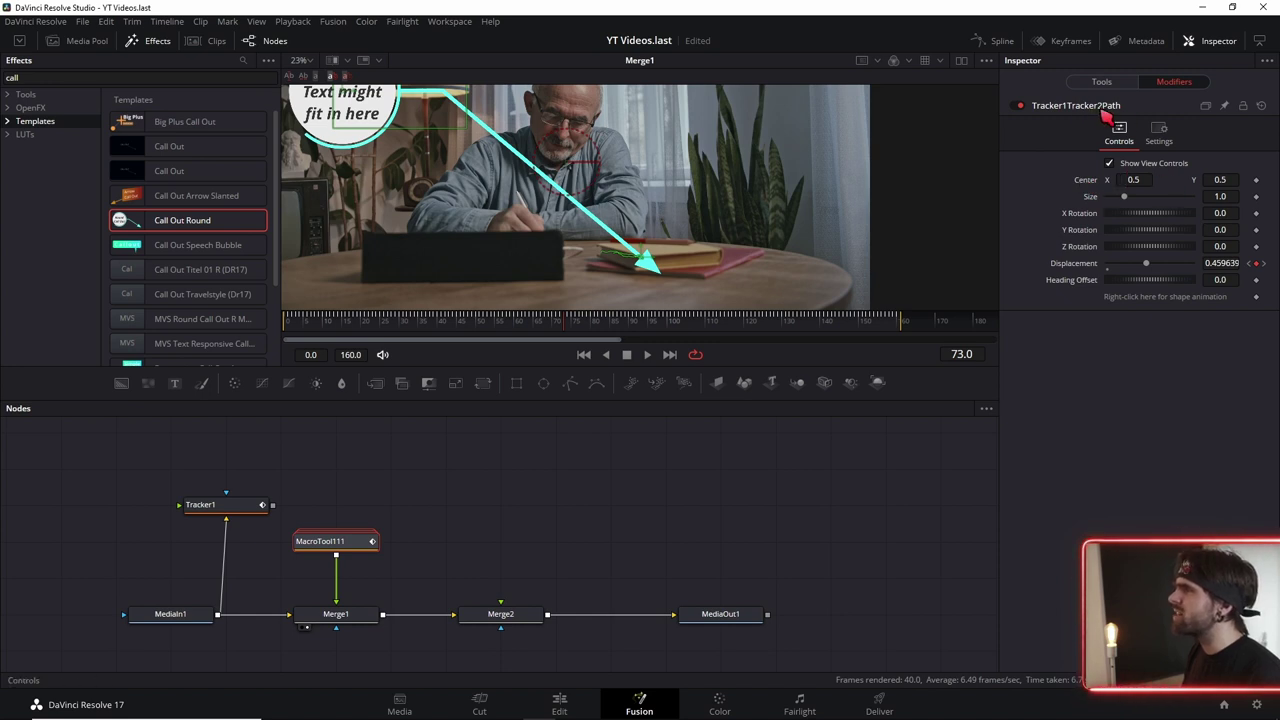
pyautogui.moveTo(1220, 179); pyautogui.dragTo(1145, 178)
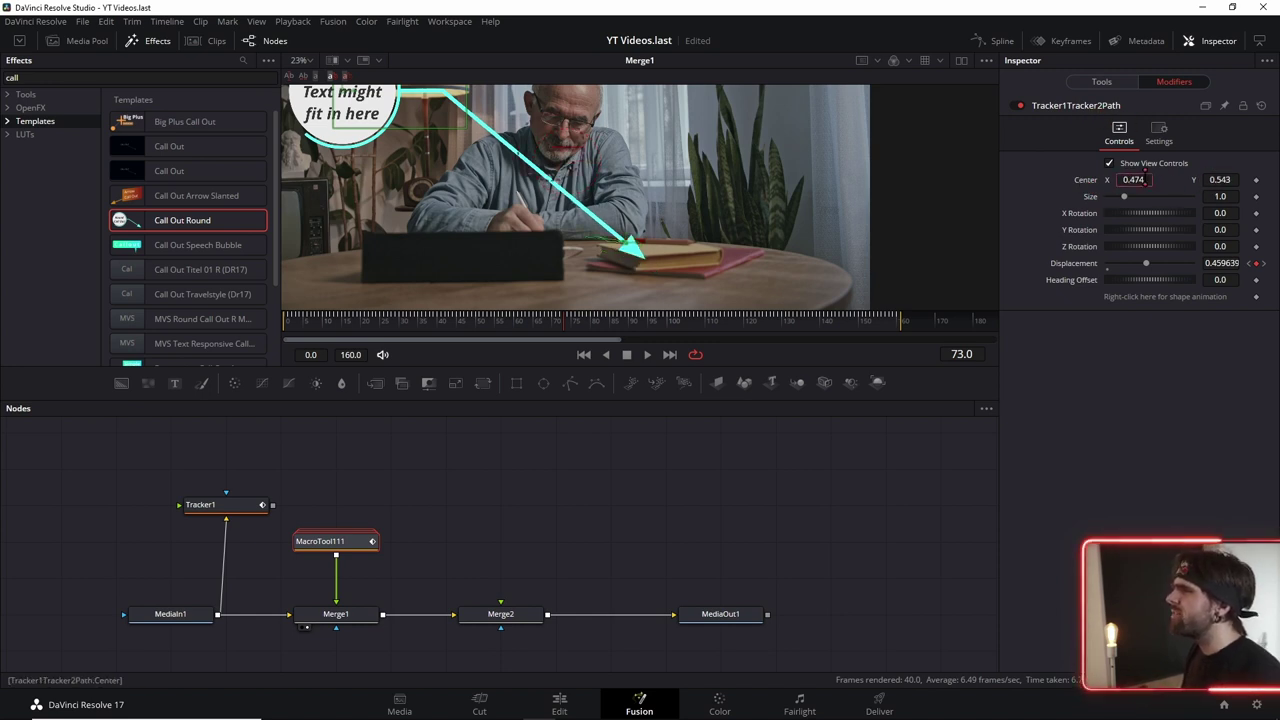
pyautogui.hotkey('ctrl', 'f')
pyautogui.scroll(2, 580, 237)
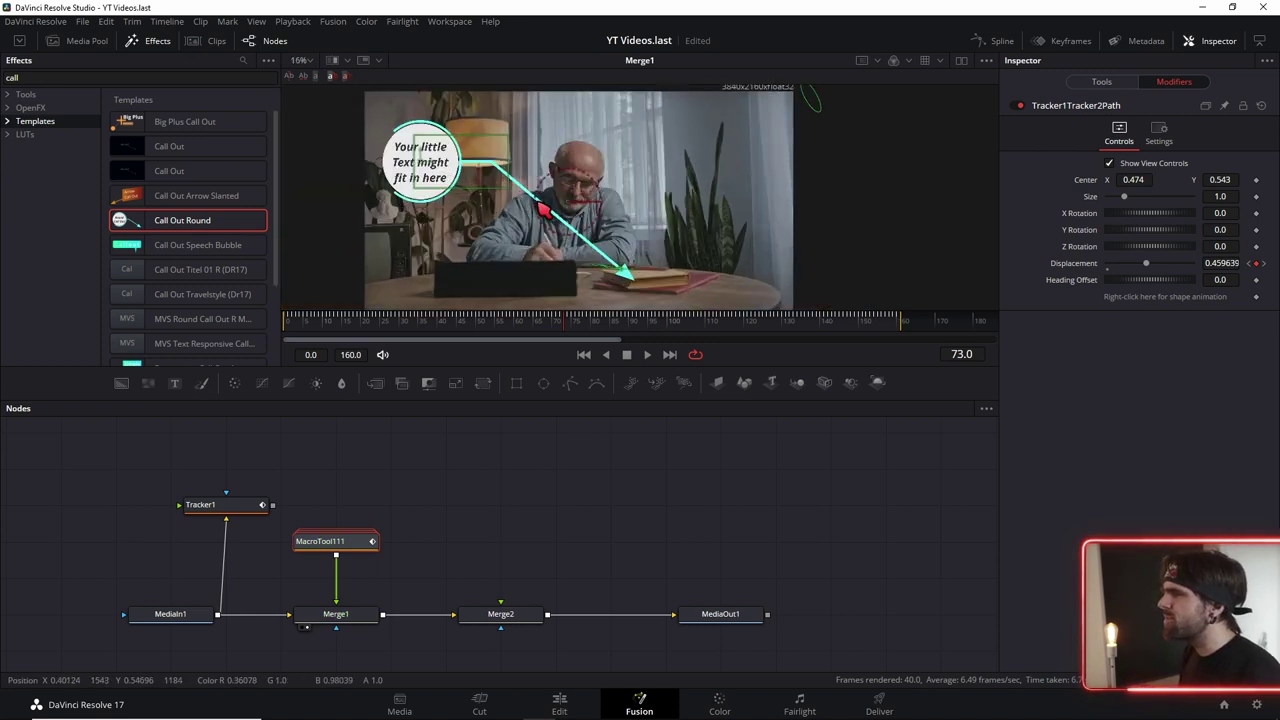
pyautogui.click(1101, 81)
pyautogui.moveTo(1133, 179)
pyautogui.mouseDown()
pyautogui.moveTo(1190, 179)
pyautogui.moveTo(1130, 179)
pyautogui.mouseUp()
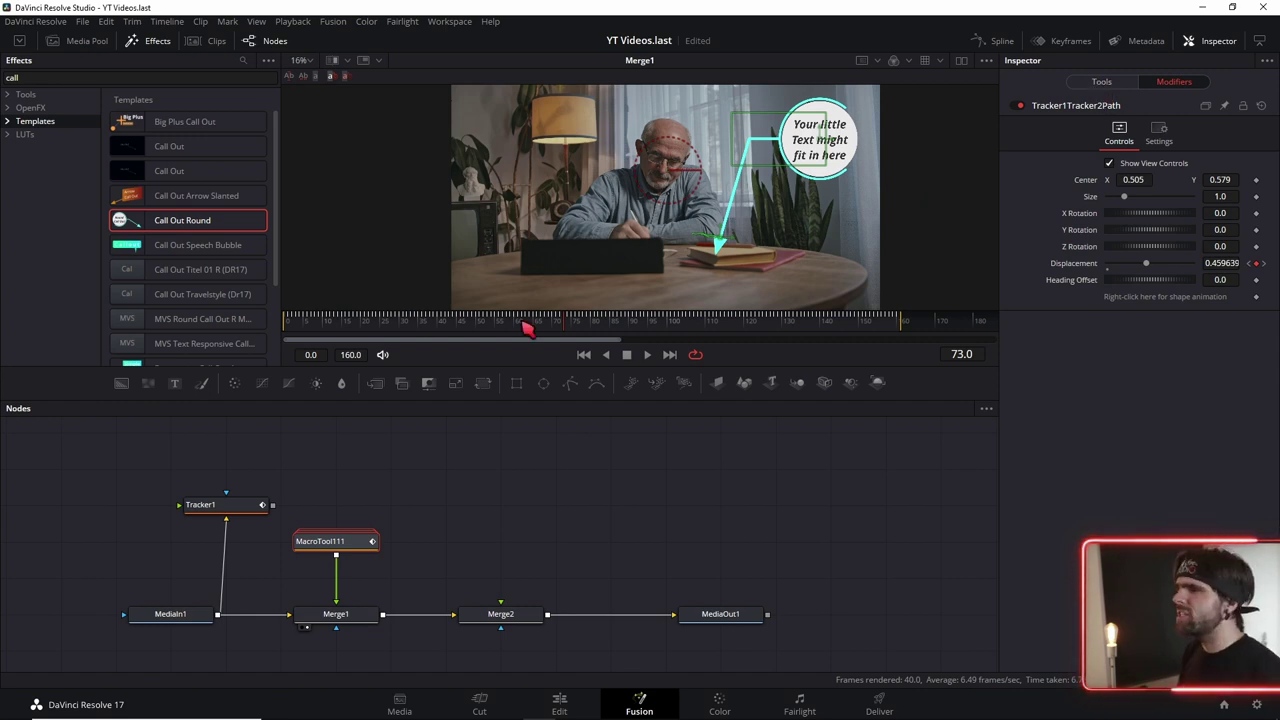
# Add a Call Out Arrow Slanted node and box-select MacroTool111 and Merge1
pyautogui.click(190, 198)
pyautogui.moveTo(346, 375)
pyautogui.mouseDown()
pyautogui.moveTo(522, 520)
pyautogui.moveTo(520, 545)
pyautogui.mouseUp()
pyautogui.moveTo(350, 515)
pyautogui.mouseDown()
pyautogui.moveTo(405, 470)
pyautogui.moveTo(385, 605)
pyautogui.mouseUp()
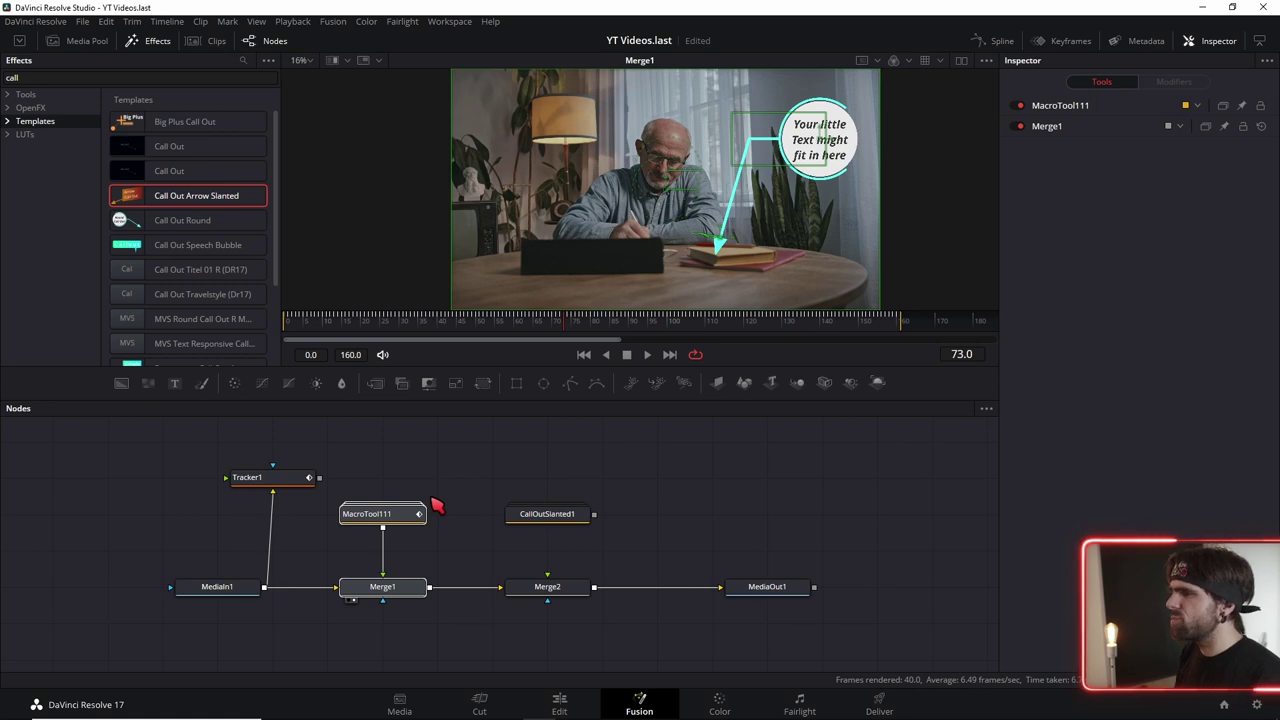
# Pass through MacroTool111 and Merge1, and feed CallOutSlanted1 into Merge2, viewing Merge2
pyautogui.hotkey('ctrl', 'p')
pyautogui.moveTo(594, 514); pyautogui.dragTo(551, 603)
pyautogui.click(565, 590)
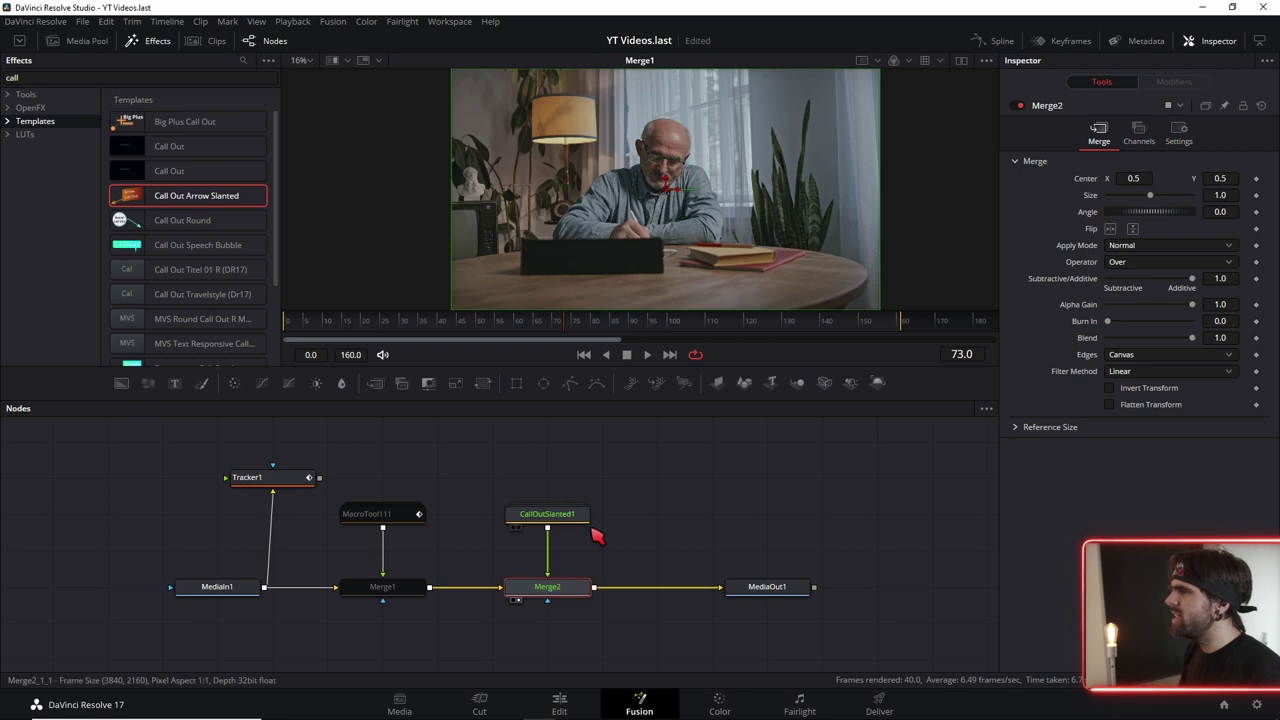
pyautogui.press('1')
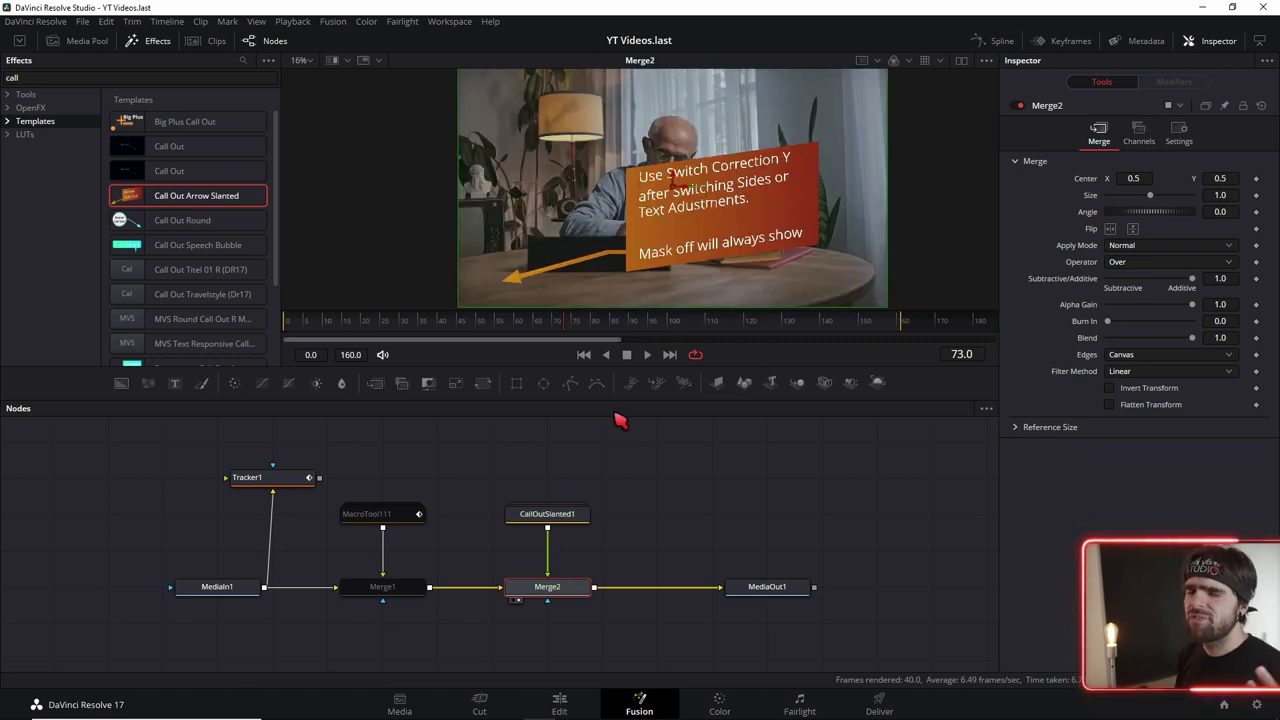
# Select all of the slanted callout's text in its settings
pyautogui.click(558, 520)
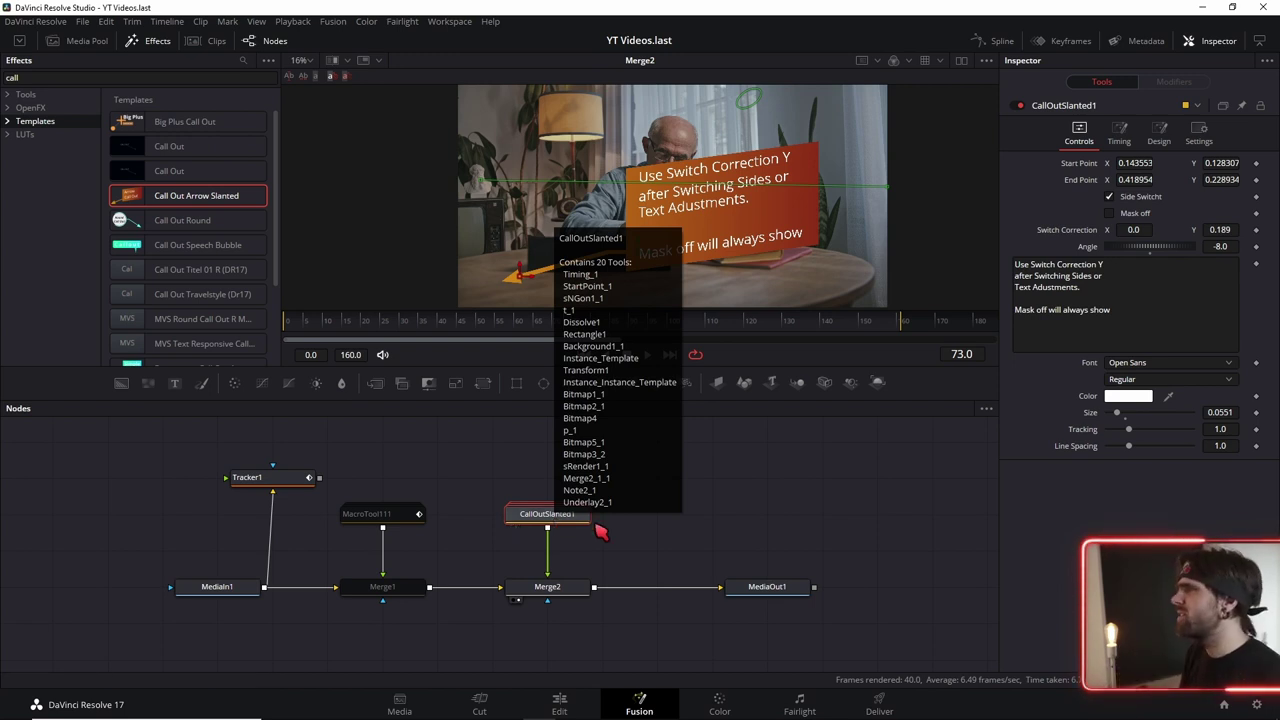
pyautogui.click(1038, 300)
pyautogui.hotkey('ctrl', 'a')
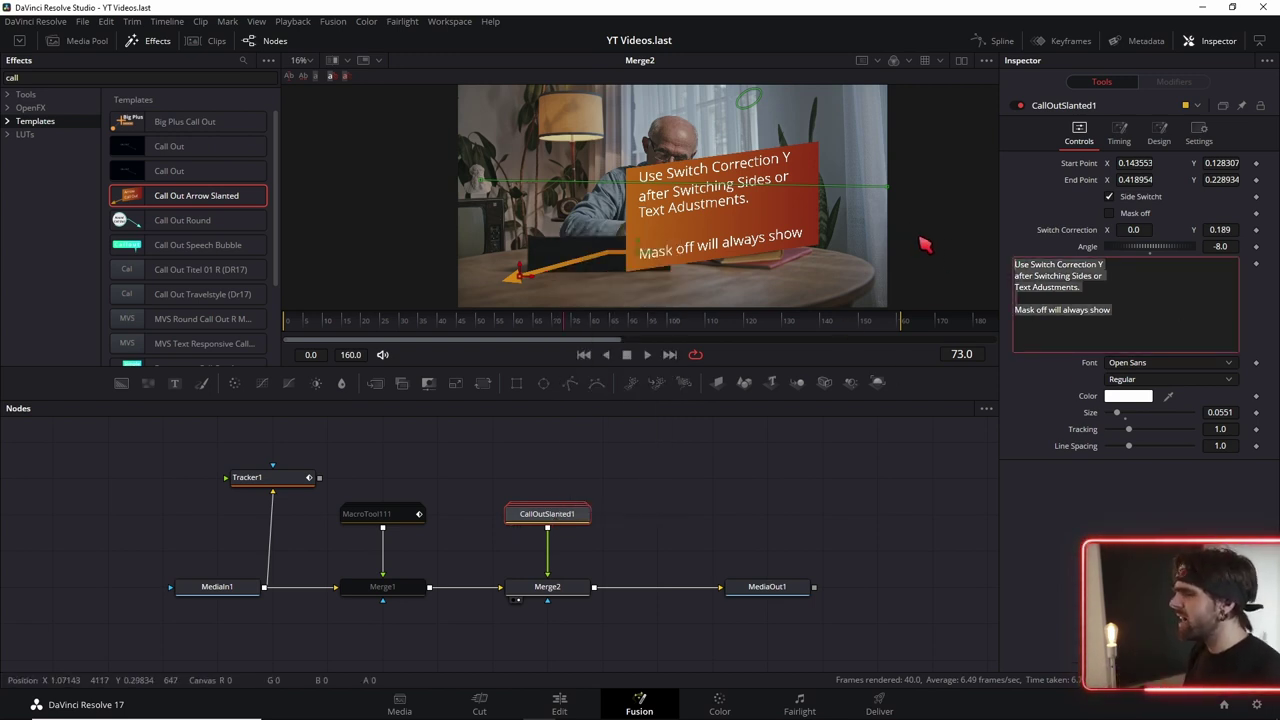
# Replace the callout text with 'Lampe', turn Mask off, and lower the box via Switch Correction Y
pyautogui.write('asdf')
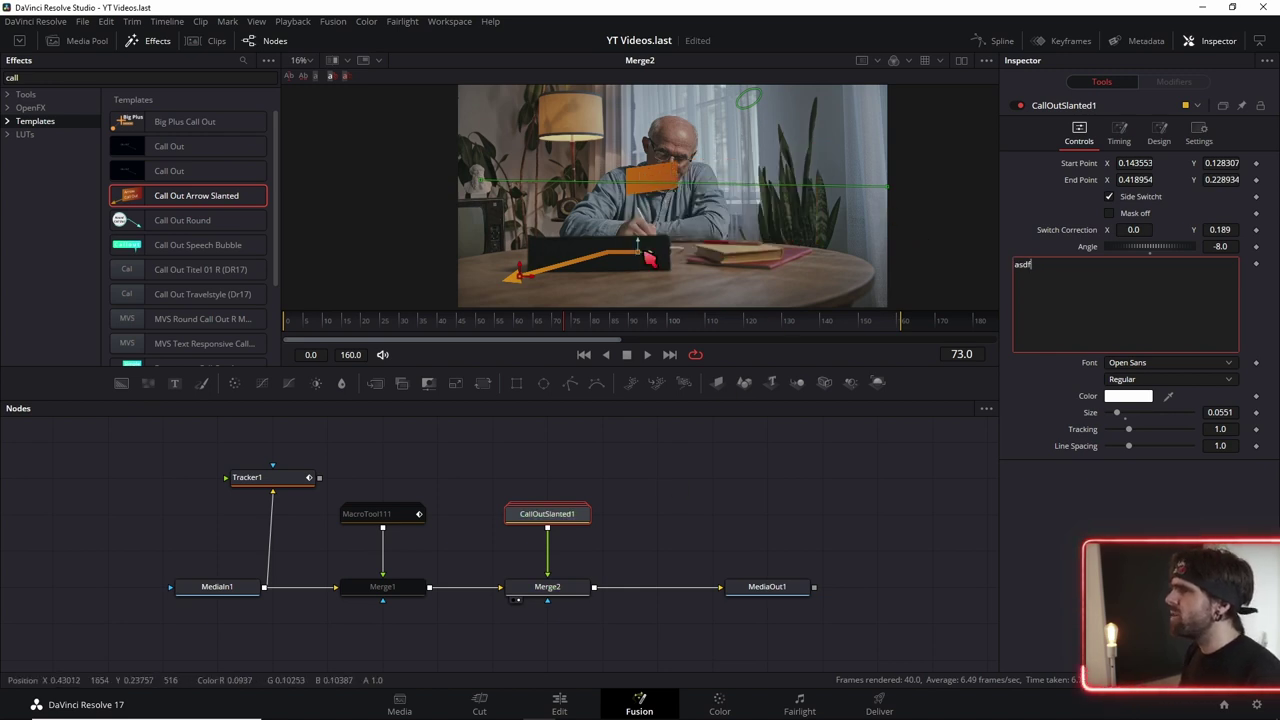
pyautogui.click(1110, 214)
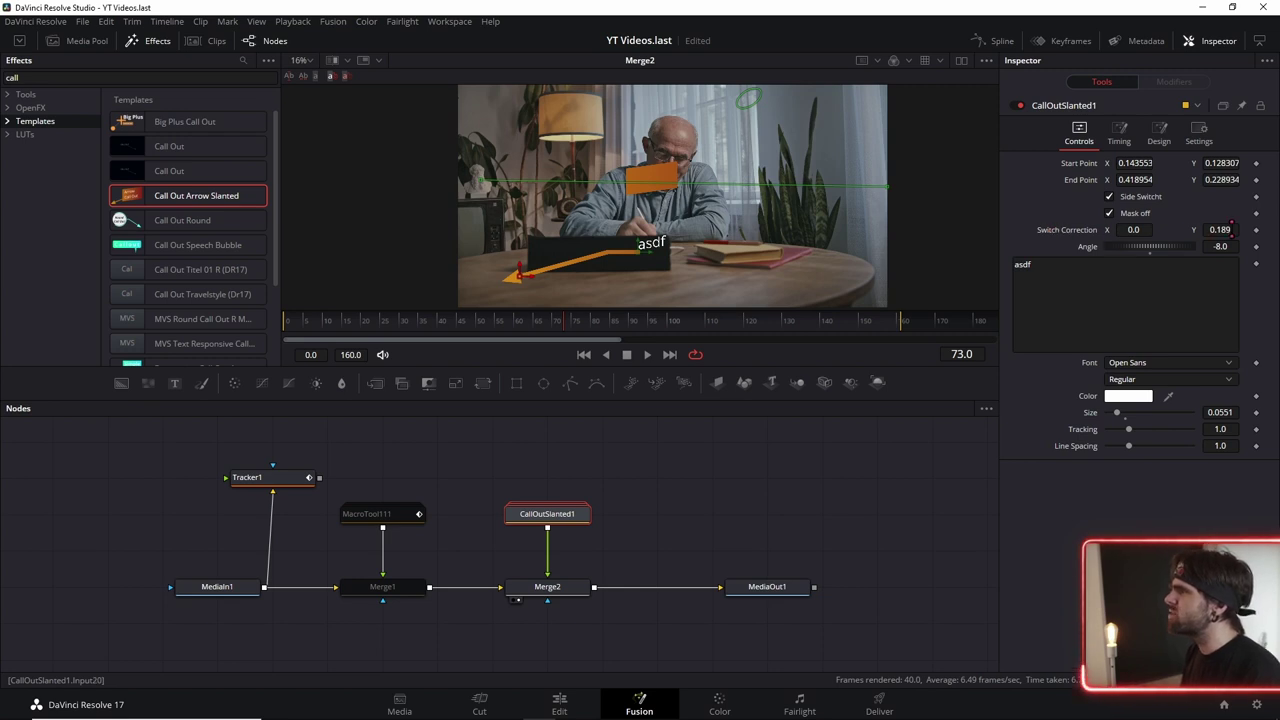
pyautogui.moveTo(1220, 229); pyautogui.dragTo(1195, 229)
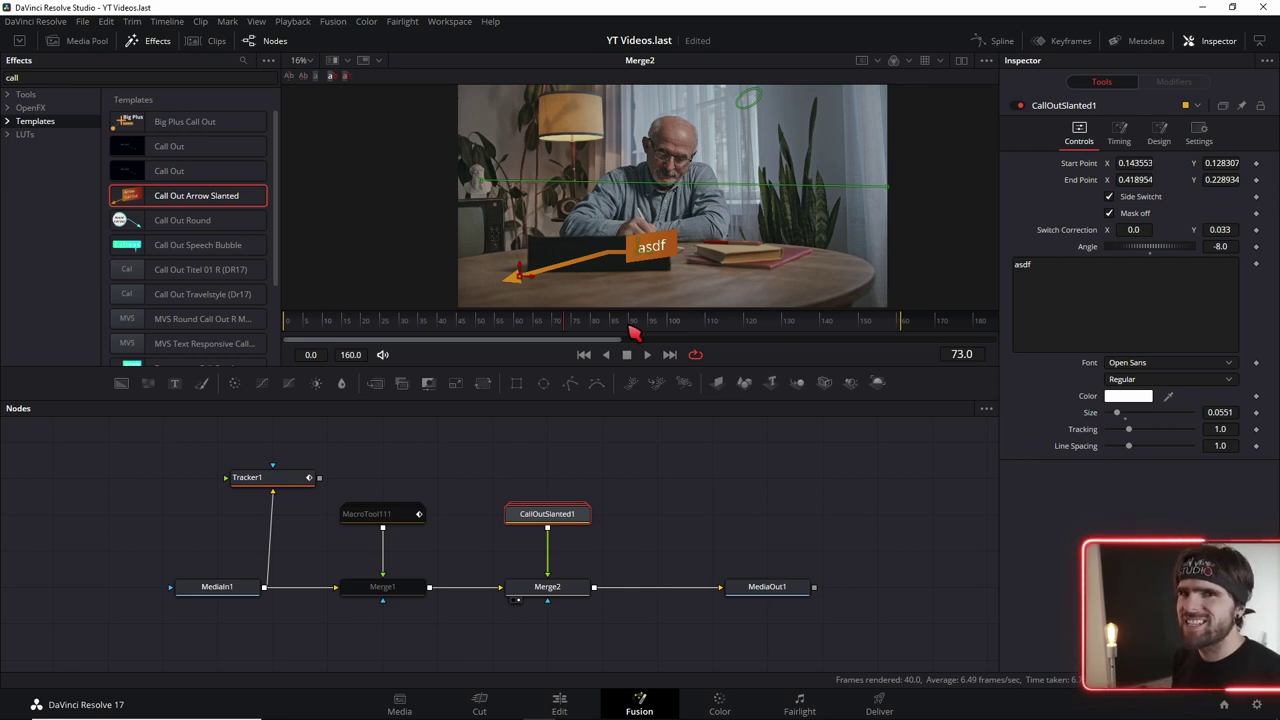
# Move the End Point up-left, flip Side Switch, and drag the arrow tip onto the lamp
pyautogui.moveTo(637, 256)
pyautogui.mouseDown()
pyautogui.moveTo(537, 211)
pyautogui.moveTo(533, 186)
pyautogui.mouseUp()
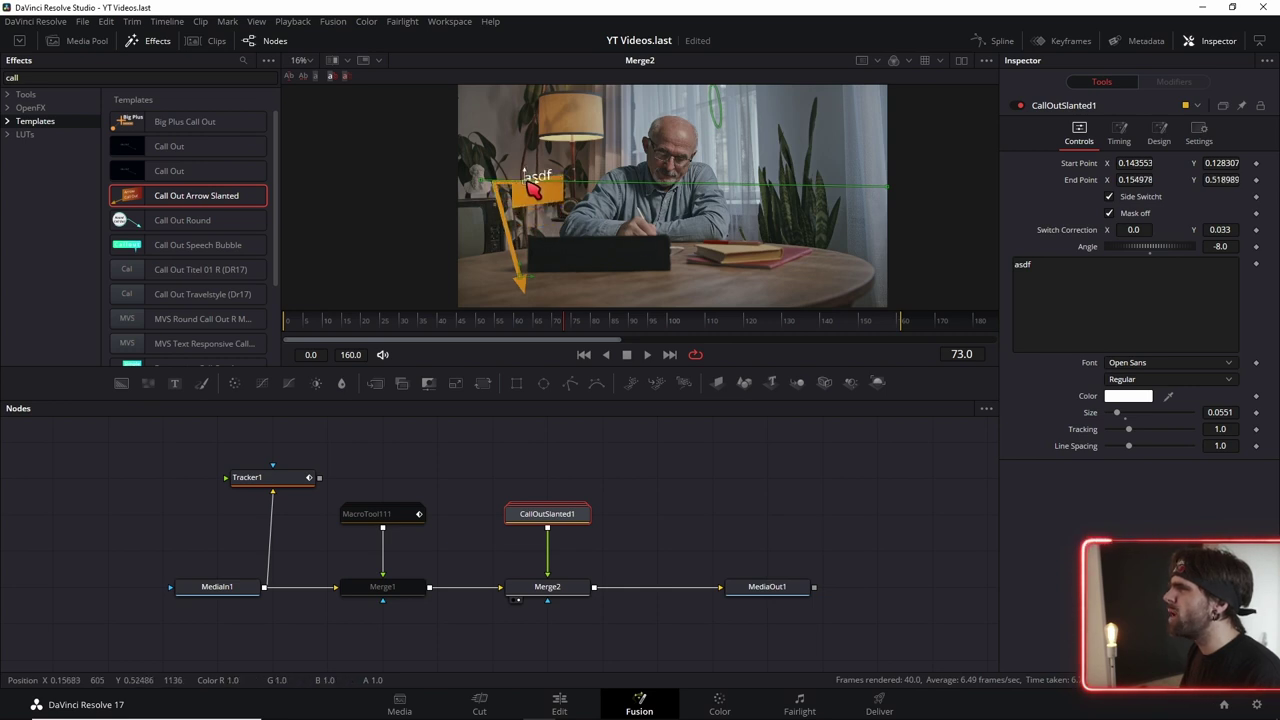
pyautogui.click(1111, 197)
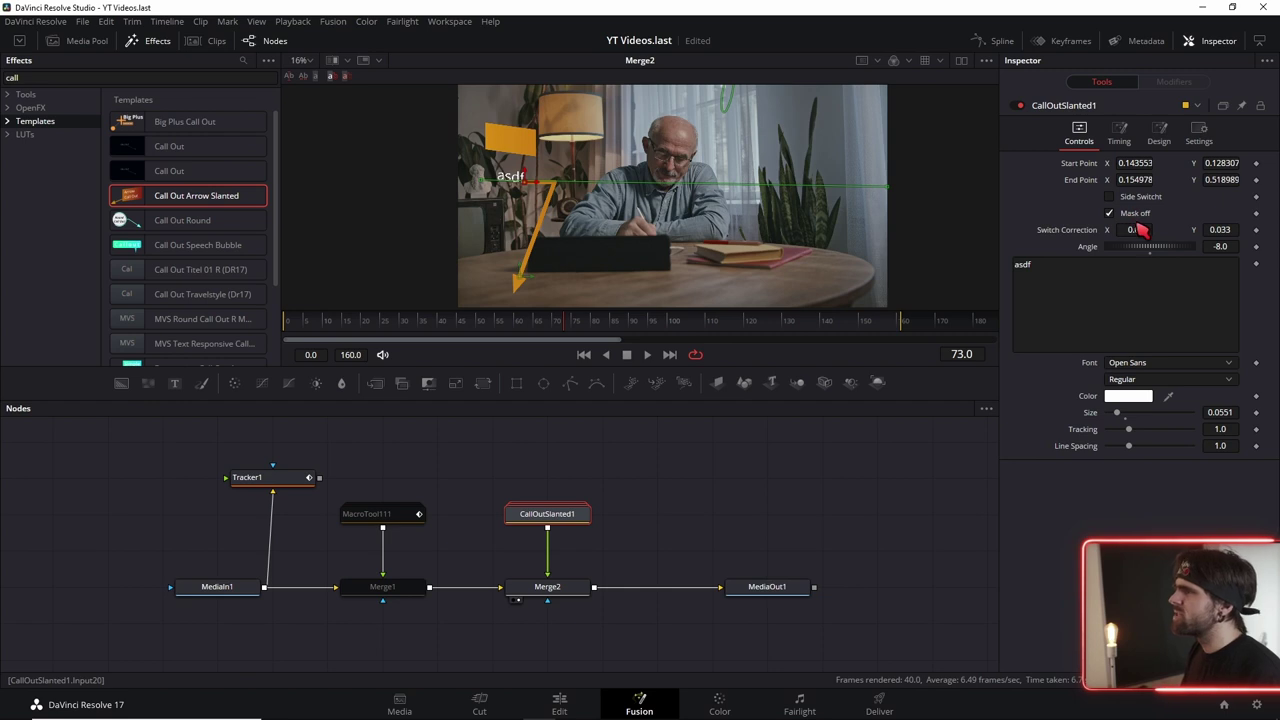
pyautogui.moveTo(1214, 225); pyautogui.dragTo(1180, 227)
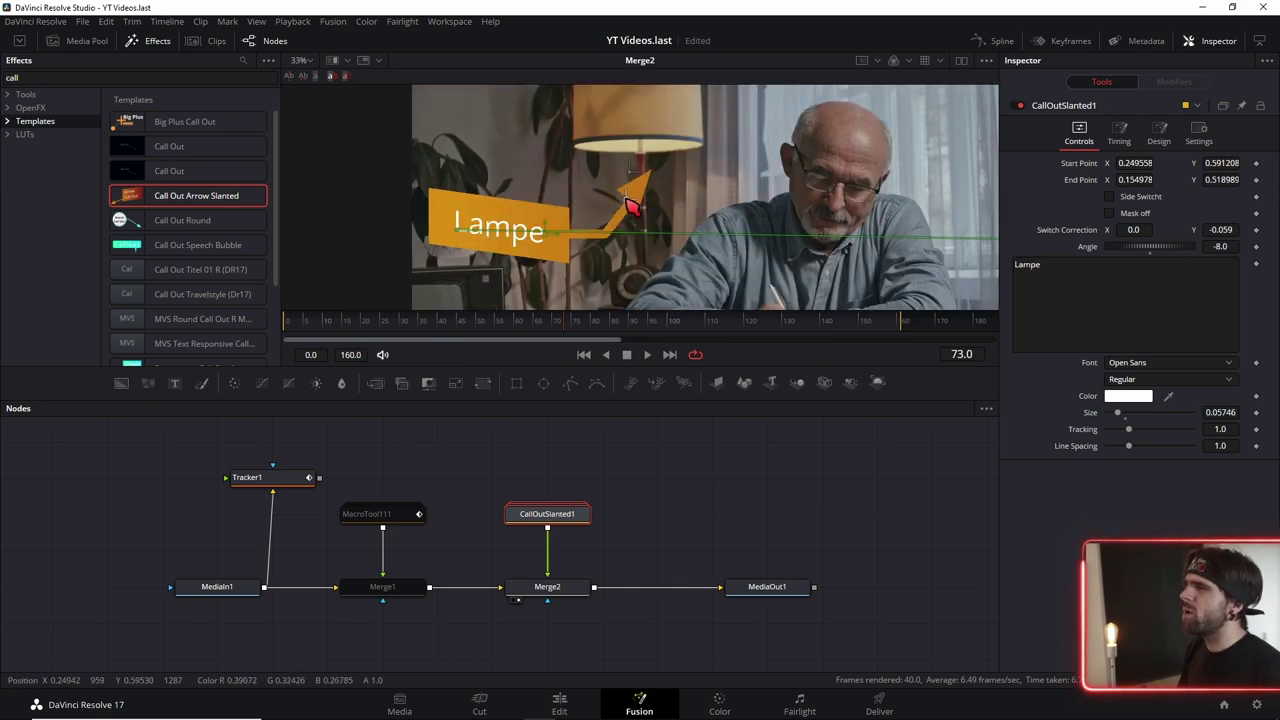
pyautogui.moveTo(631, 206); pyautogui.dragTo(631, 193)
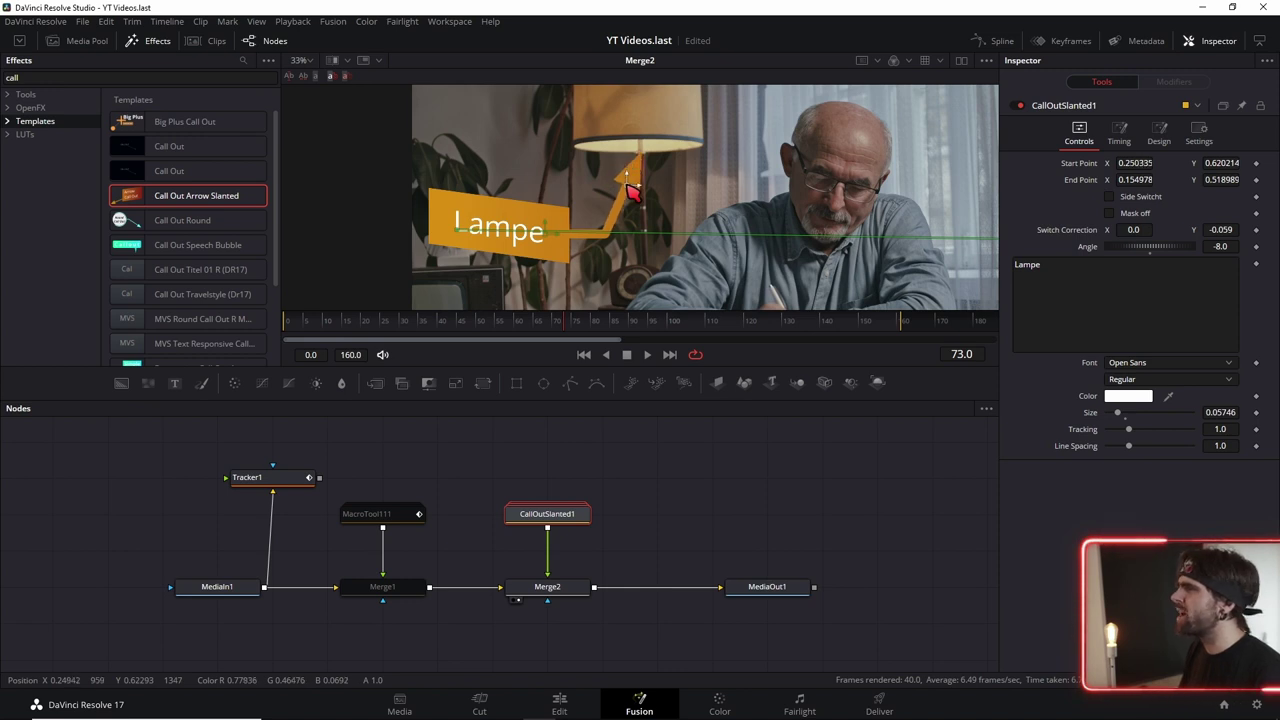
# Connect the slanted callout's Start Point to Tracker1Tracker1Path > Position and check frame 10
pyautogui.rightClick(1084, 166)
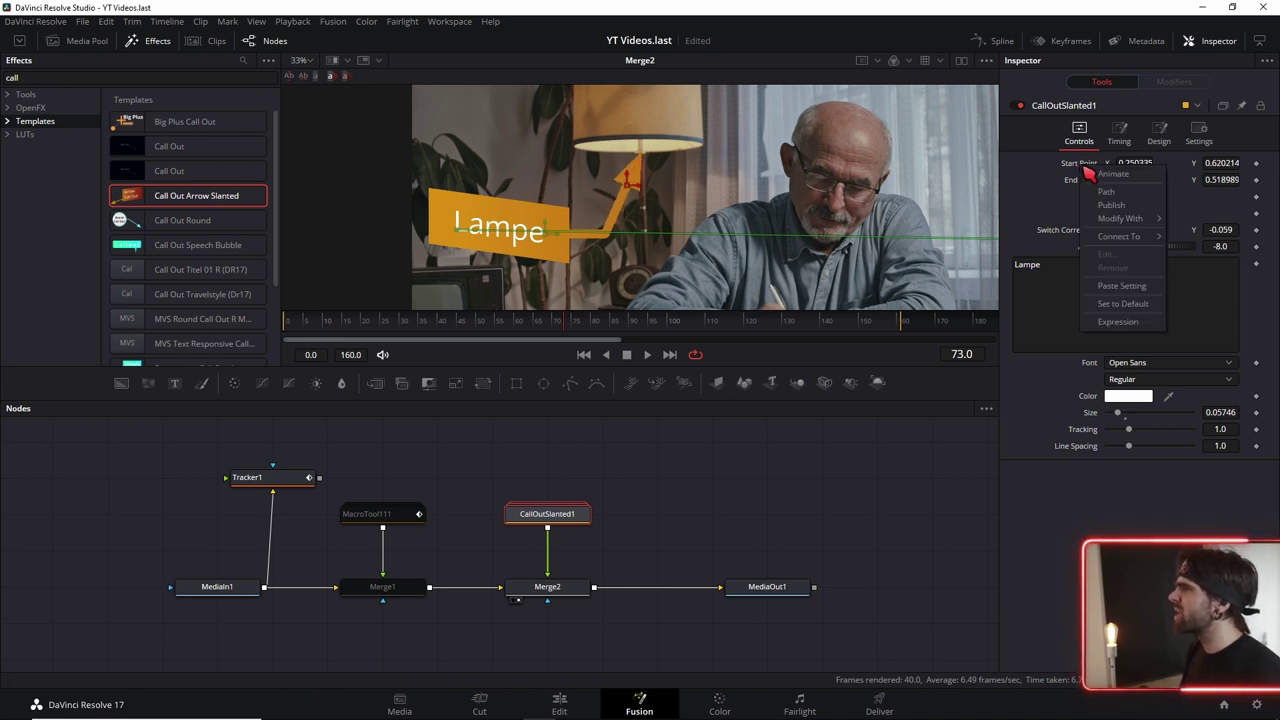
pyautogui.moveTo(1125, 240)
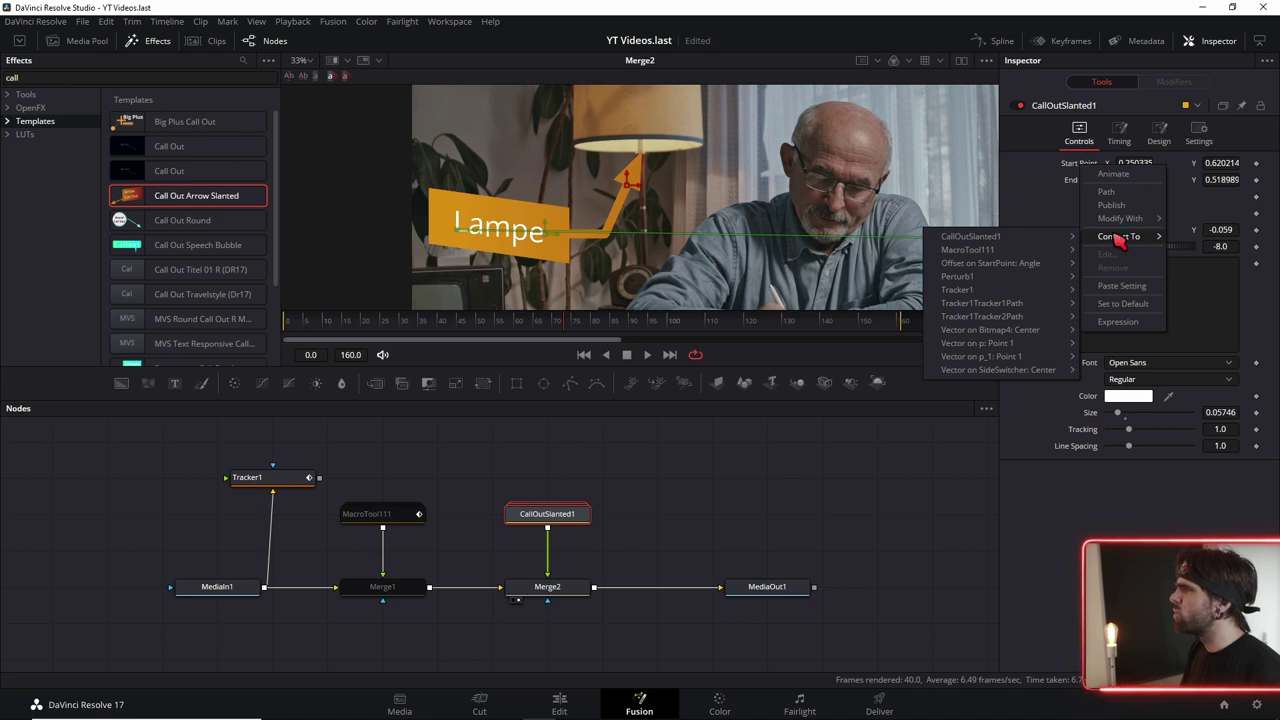
pyautogui.moveTo(1002, 305)
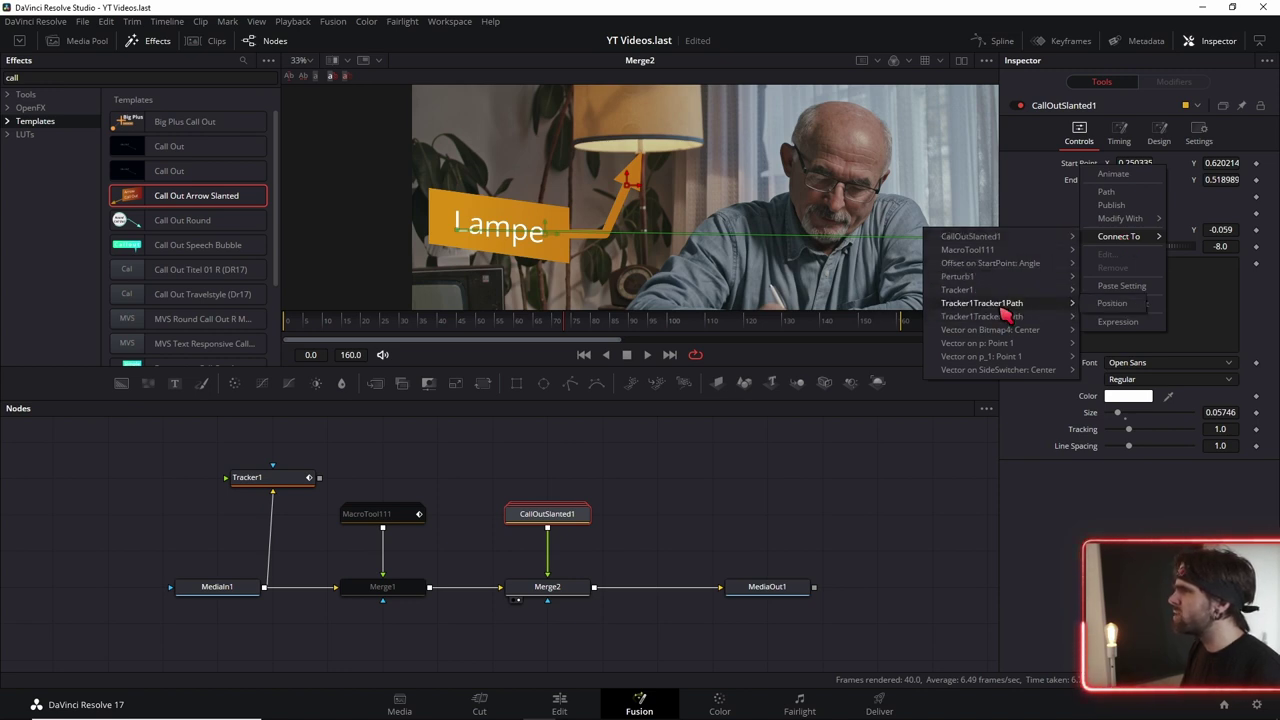
pyautogui.click(1108, 304)
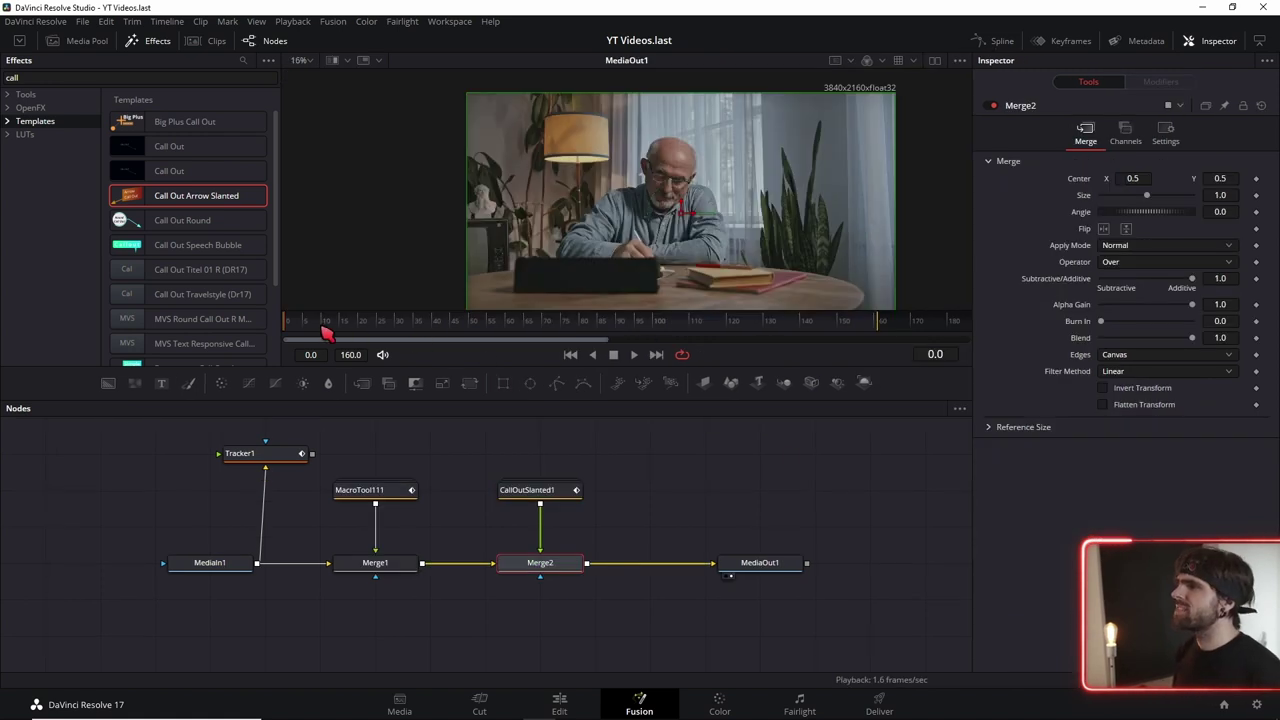
pyautogui.click(323, 328)
# Set CallOutSlanted1's timing Out to 1.0 so 'Lampe' shows fully from the start
pyautogui.moveTo(489, 332); pyautogui.dragTo(574, 338)
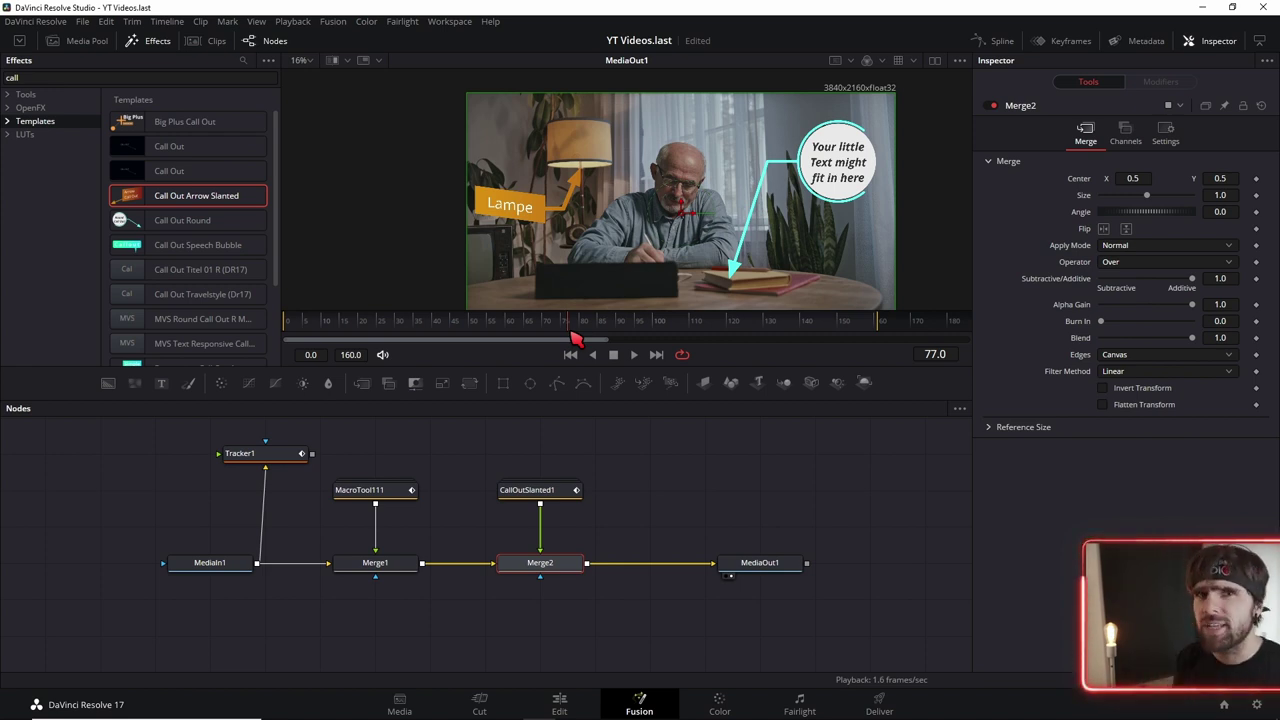
pyautogui.click(527, 490)
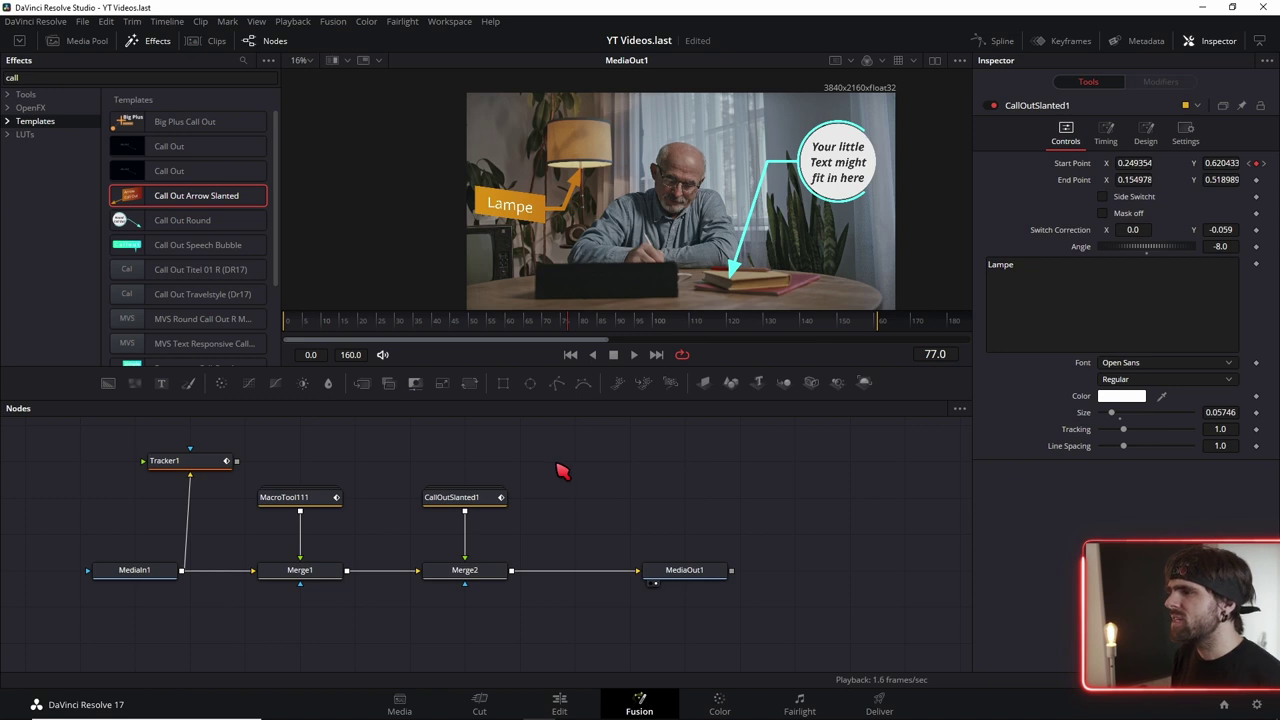
pyautogui.click(466, 502)
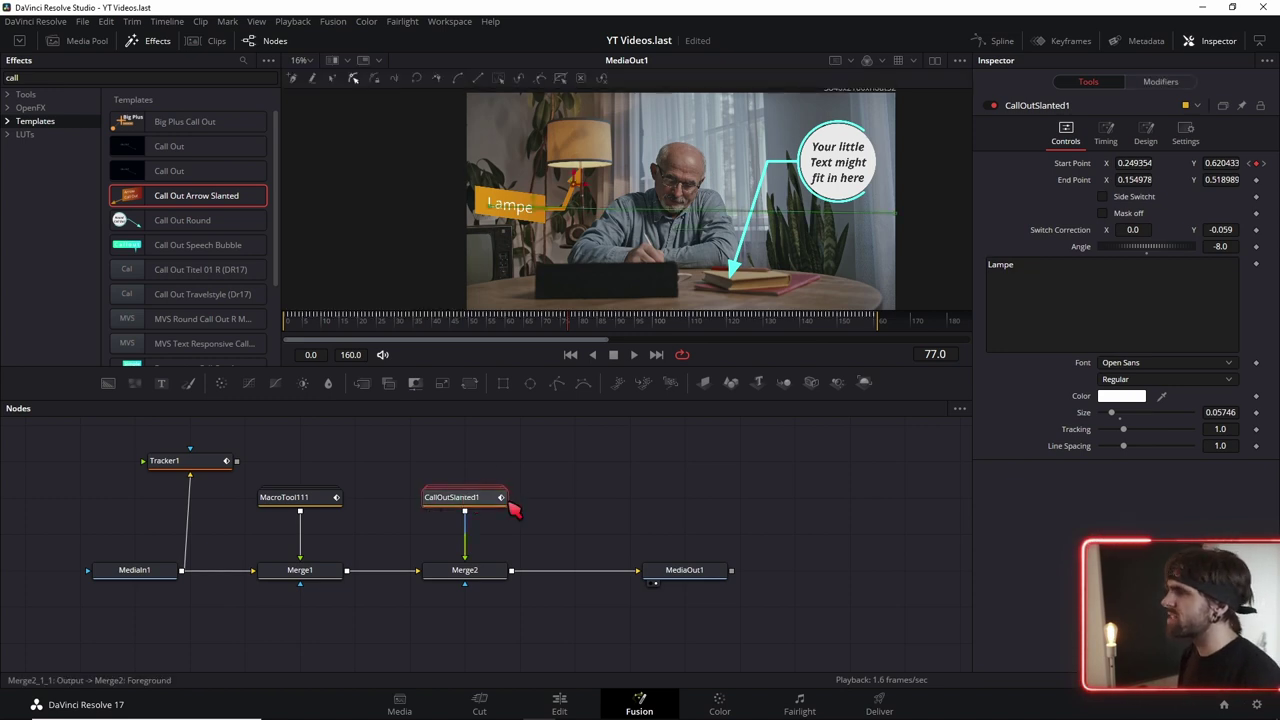
pyautogui.click(1106, 135)
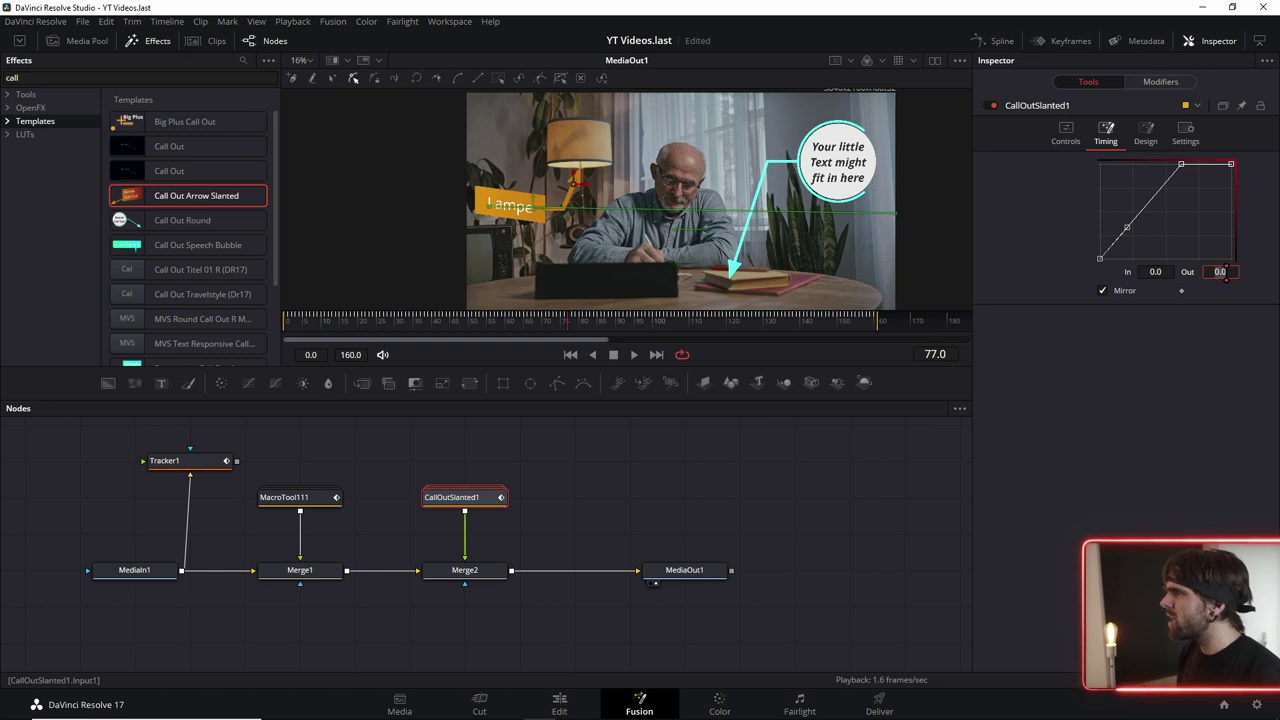
pyautogui.write('1')
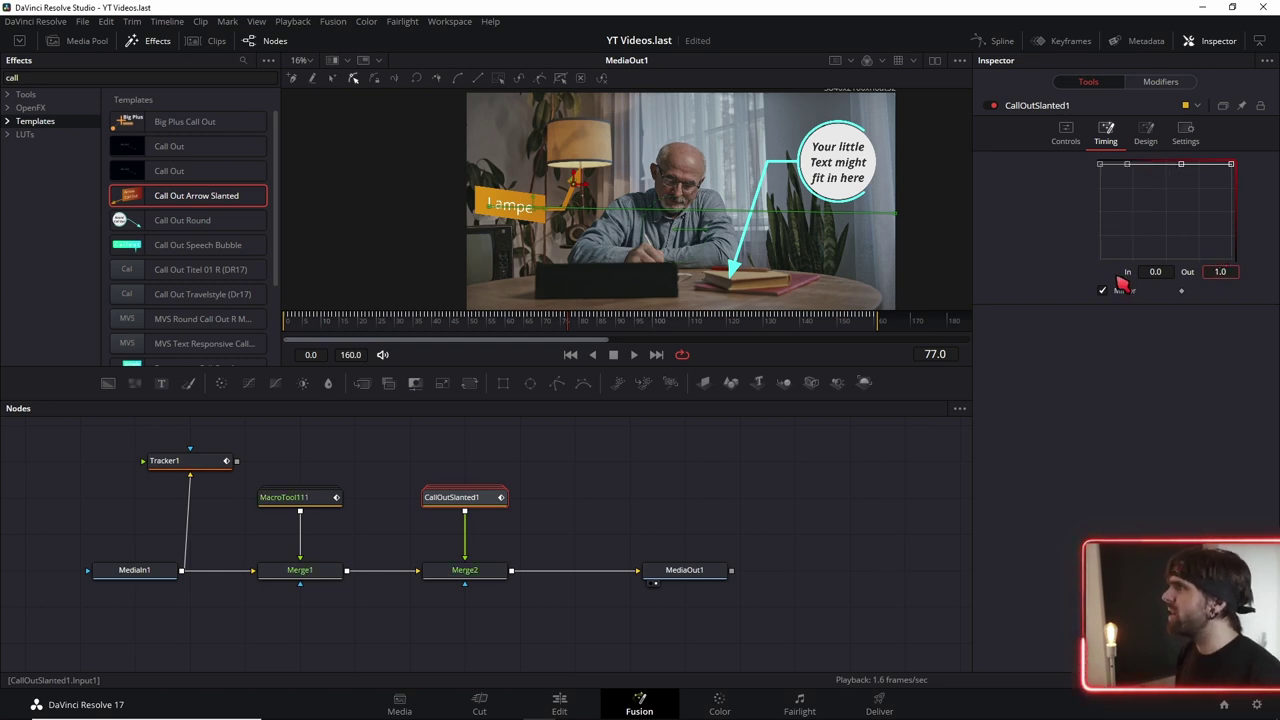
pyautogui.press('Return')
pyautogui.moveTo(565, 319); pyautogui.dragTo(323, 327)
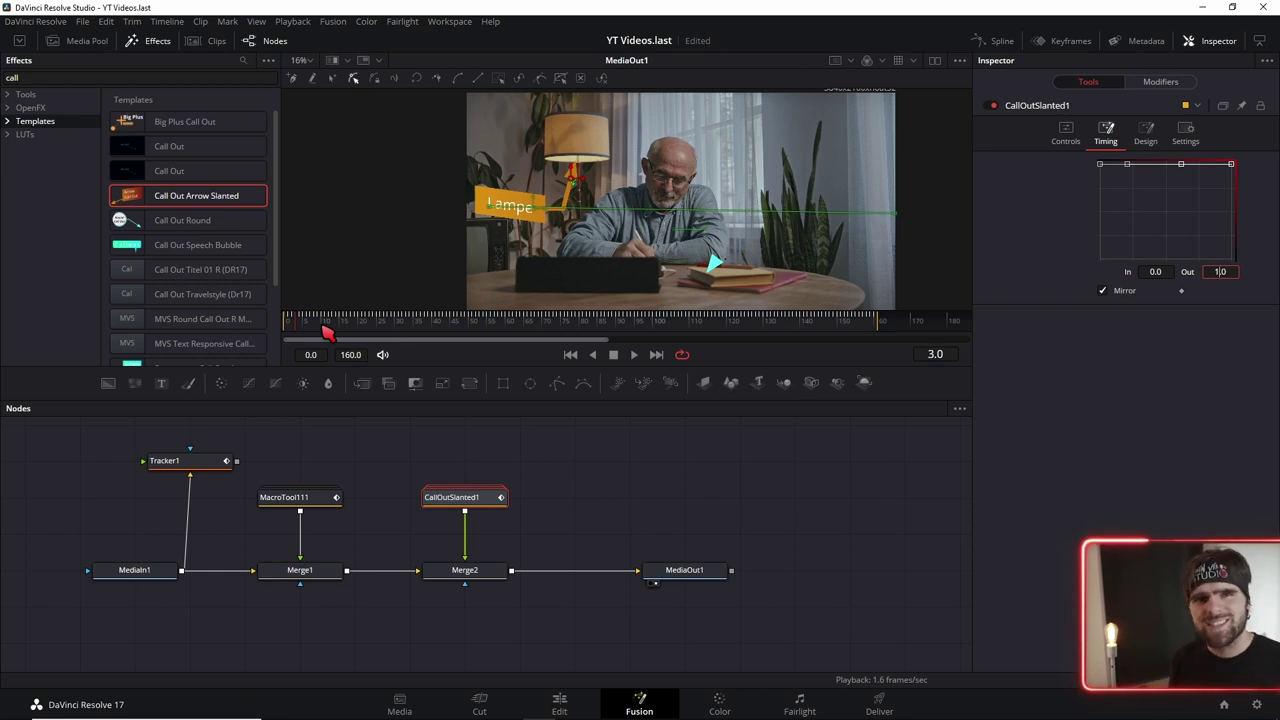
pyautogui.moveTo(323, 327); pyautogui.dragTo(516, 327)
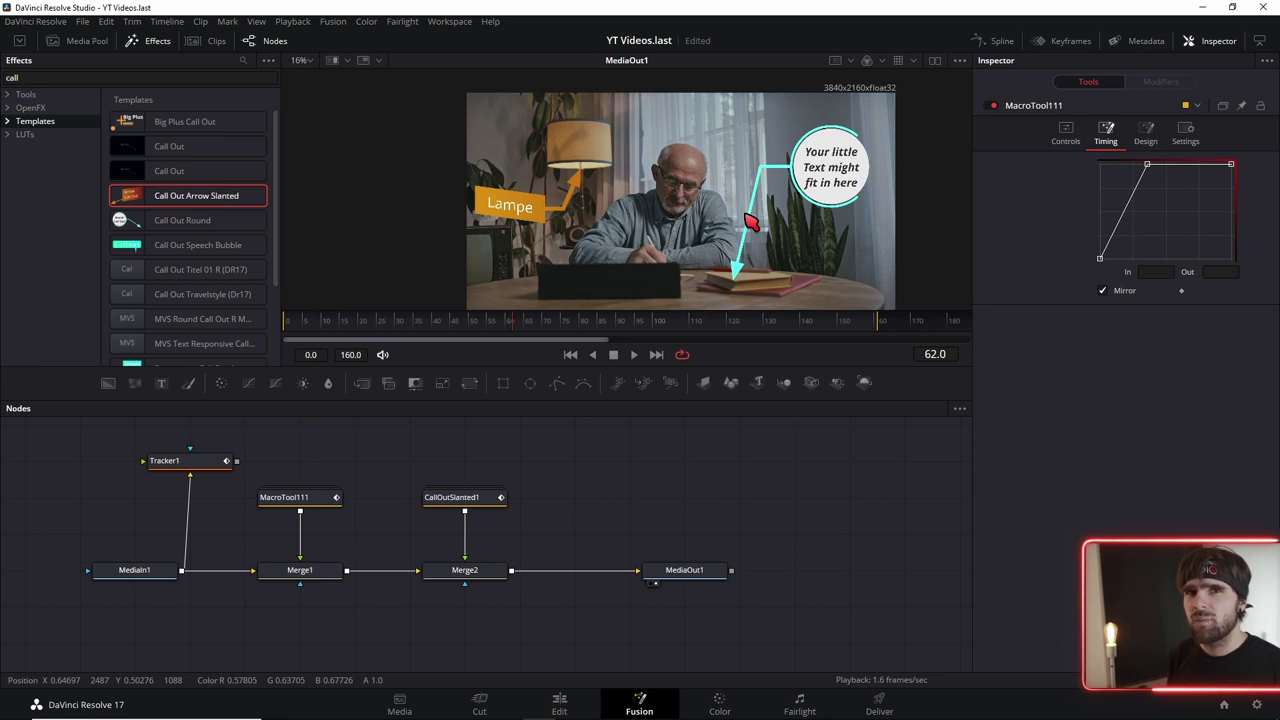
# Uncheck Mirror on MacroTool111's timing and add a curve point at In 0.18, Out 0
pyautogui.click(1103, 290)
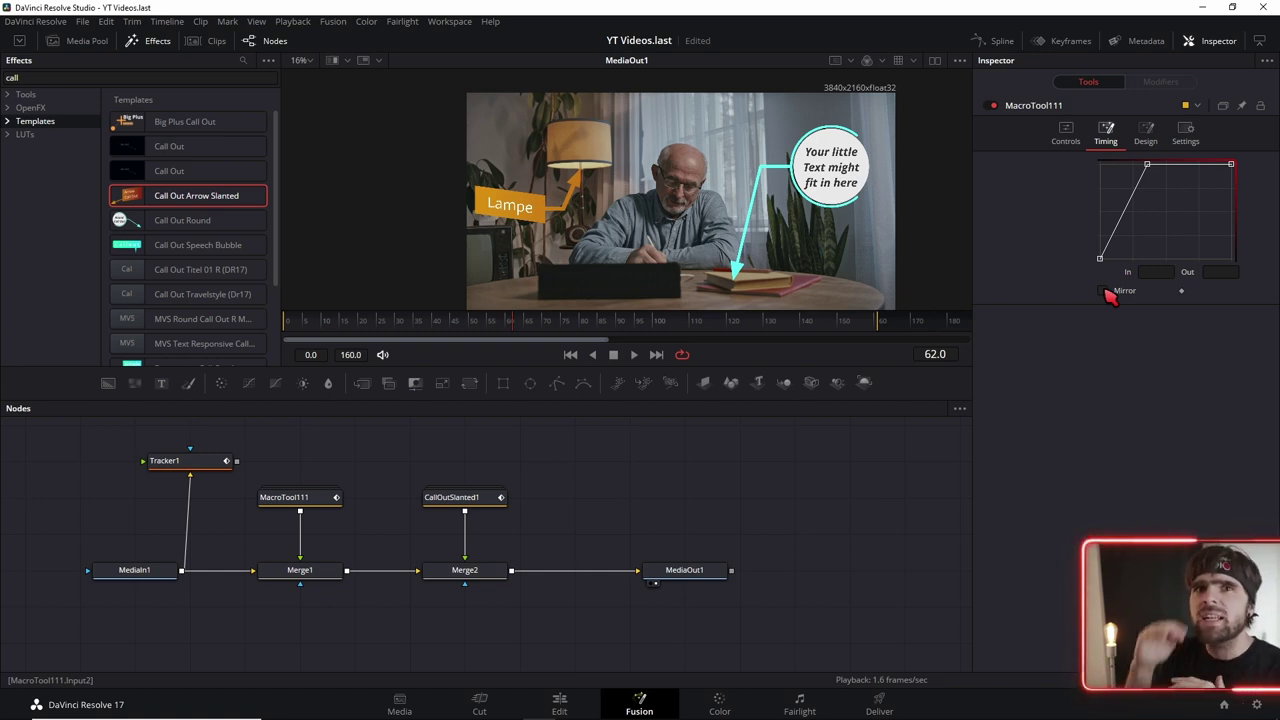
pyautogui.click(1125, 212)
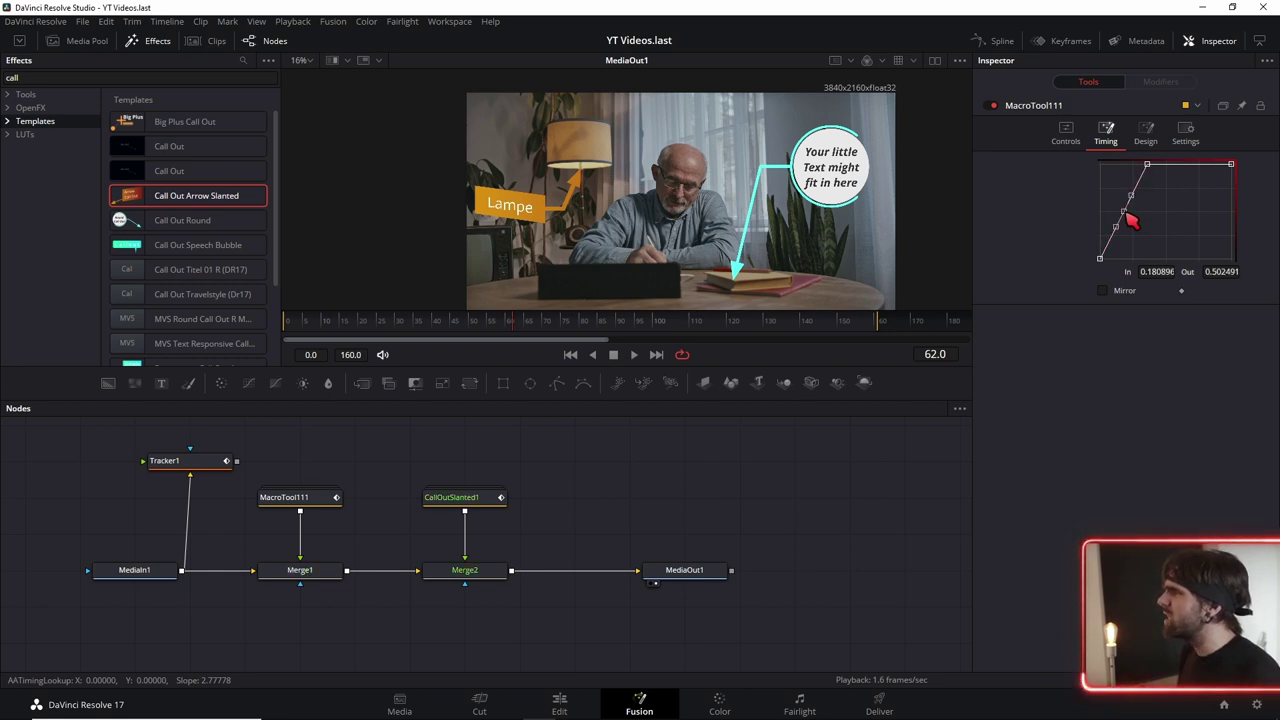
pyautogui.moveTo(1133, 220); pyautogui.dragTo(1156, 268)
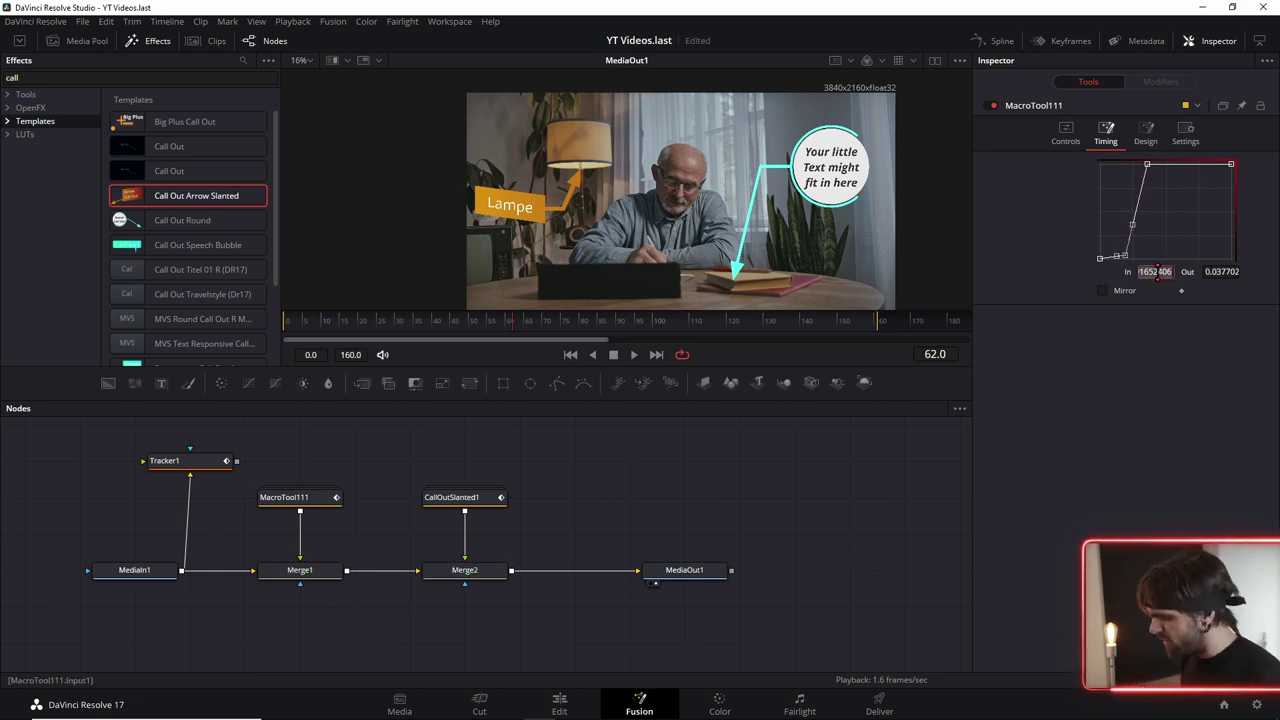
pyautogui.write('0.18')
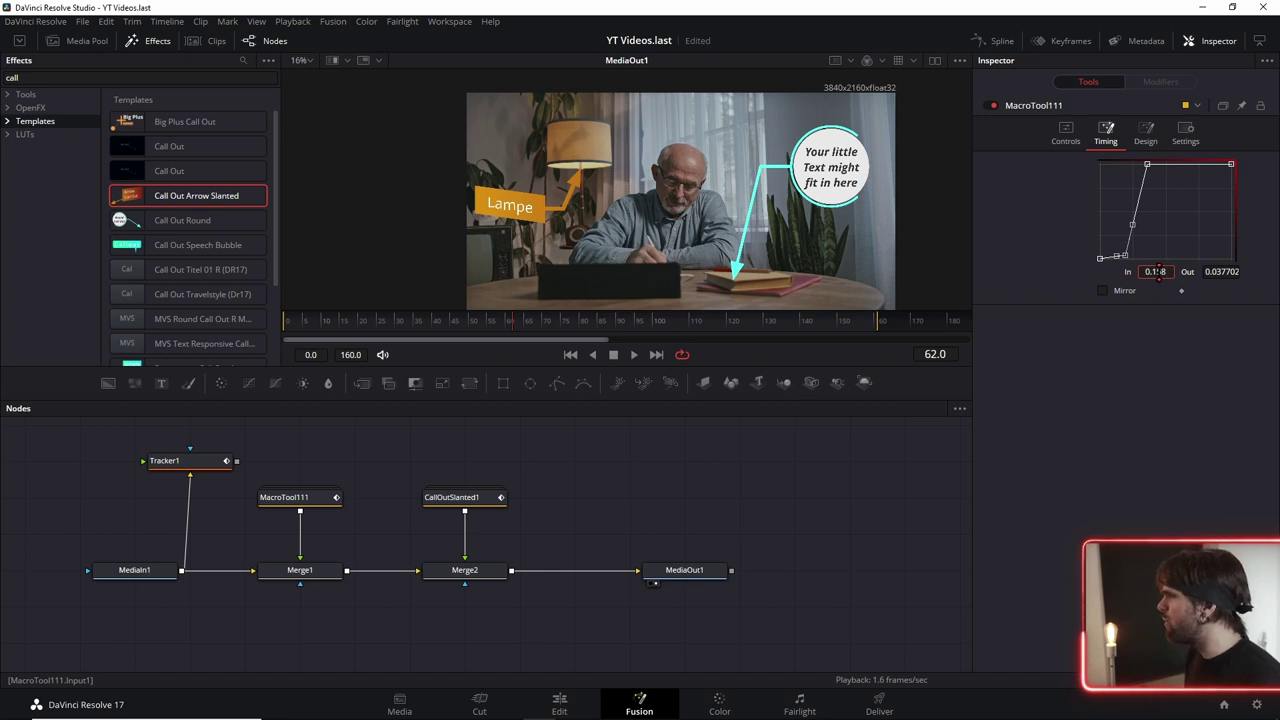
pyautogui.press('Tab')
pyautogui.write('0')
pyautogui.press('Tab')
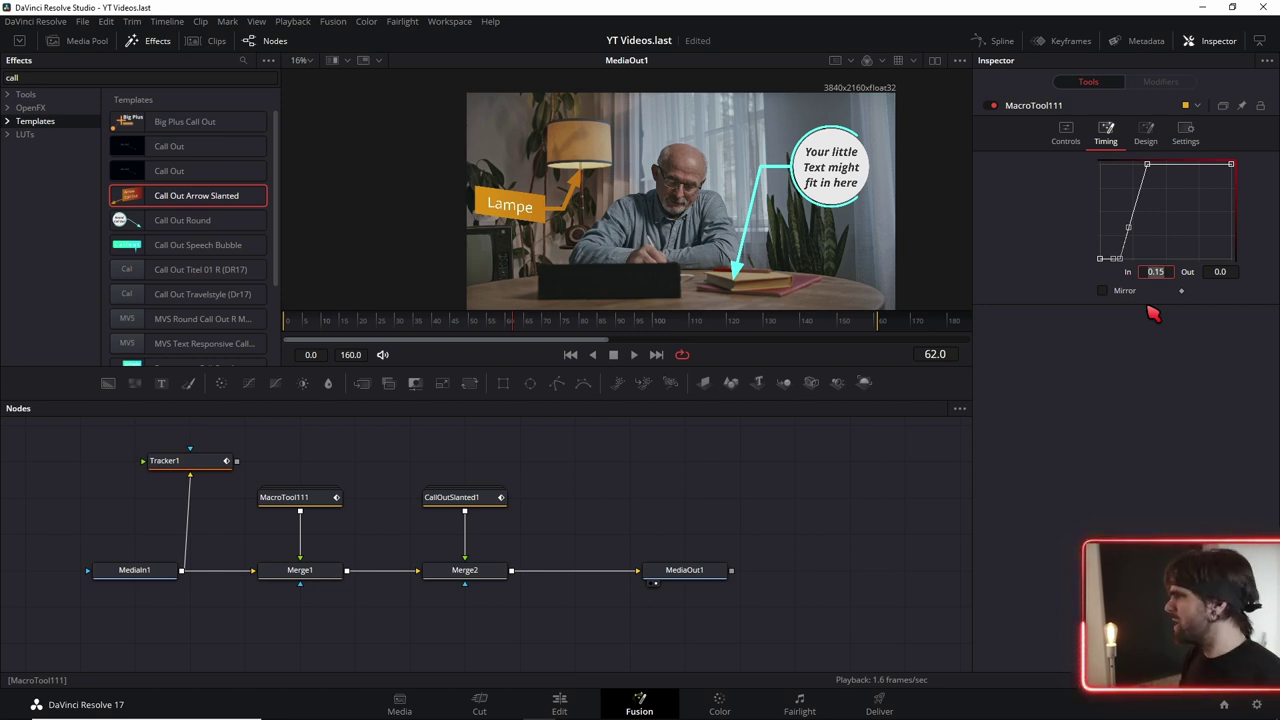
# Add a top curve point at In 0.75, Out 1.0 so the callout animates out
pyautogui.click(1181, 166)
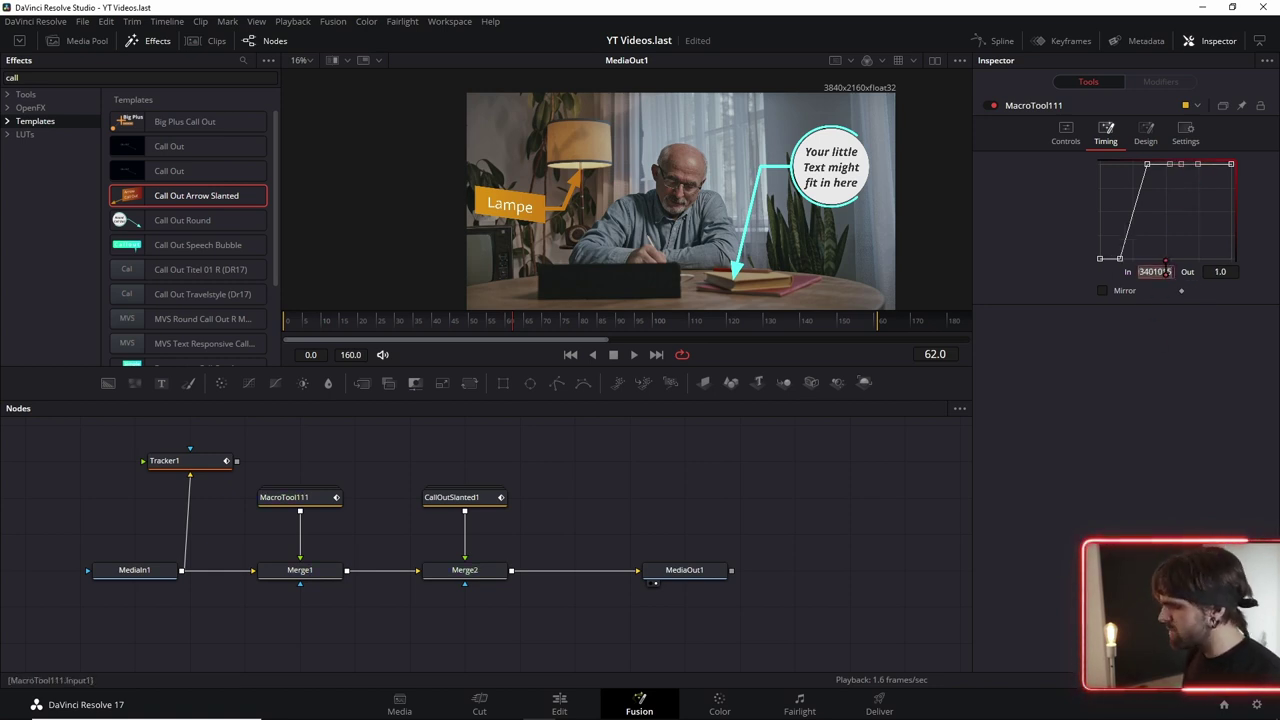
pyautogui.write('0.75')
pyautogui.press('Tab')
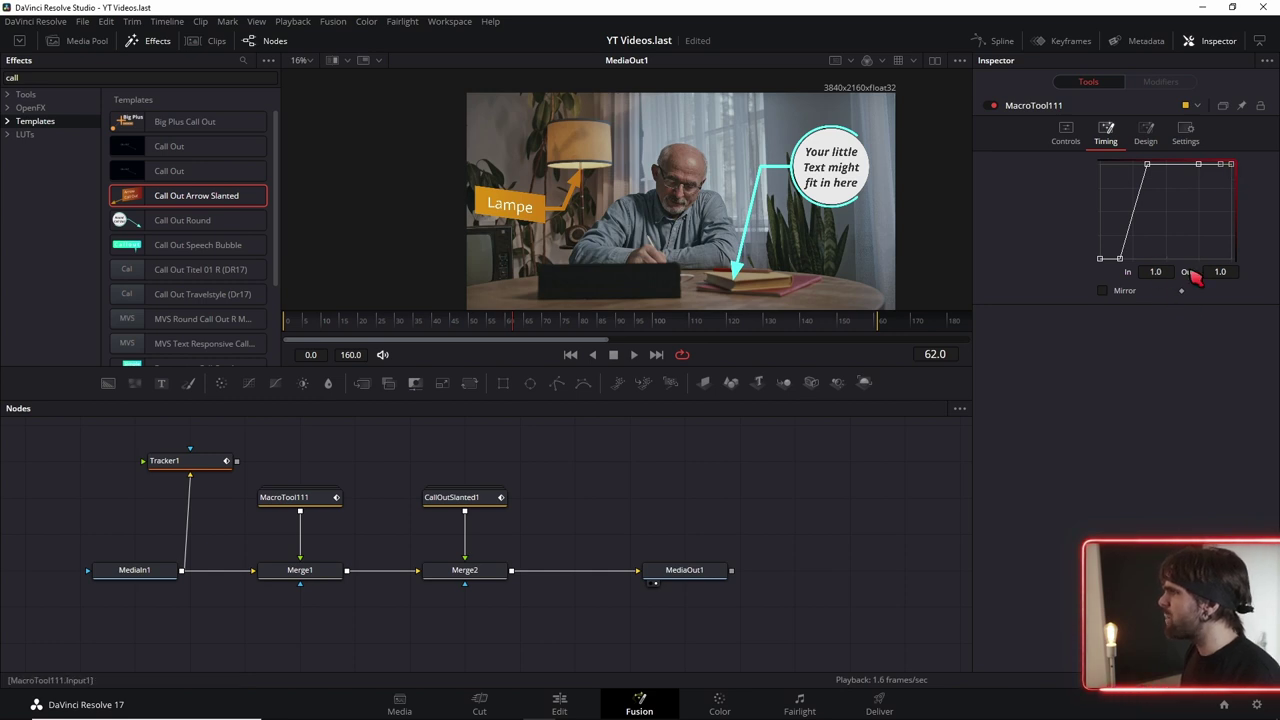
pyautogui.press('Tab')
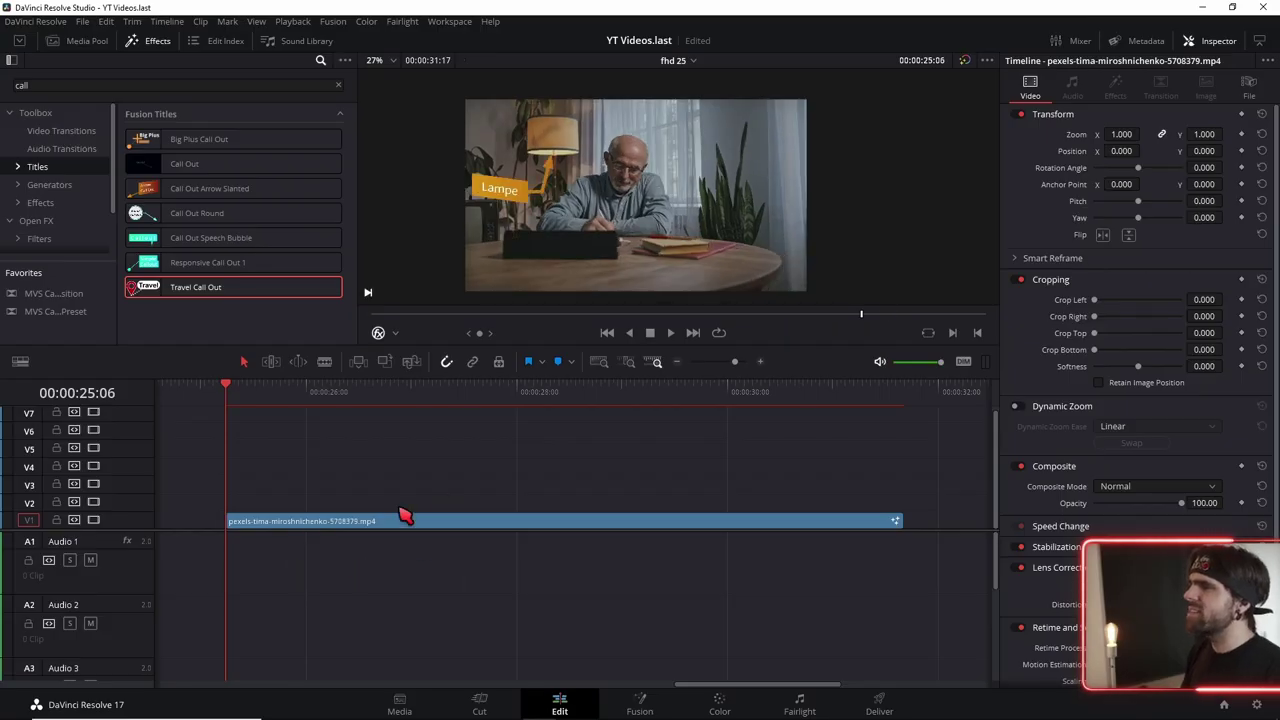
# Duplicate the writing-man clip onto track V2 and open Render in Place with MP4, H.264
pyautogui.keyDown('alt'); pyautogui.moveTo(420, 521); pyautogui.dragTo(424, 510); pyautogui.keyUp('alt')
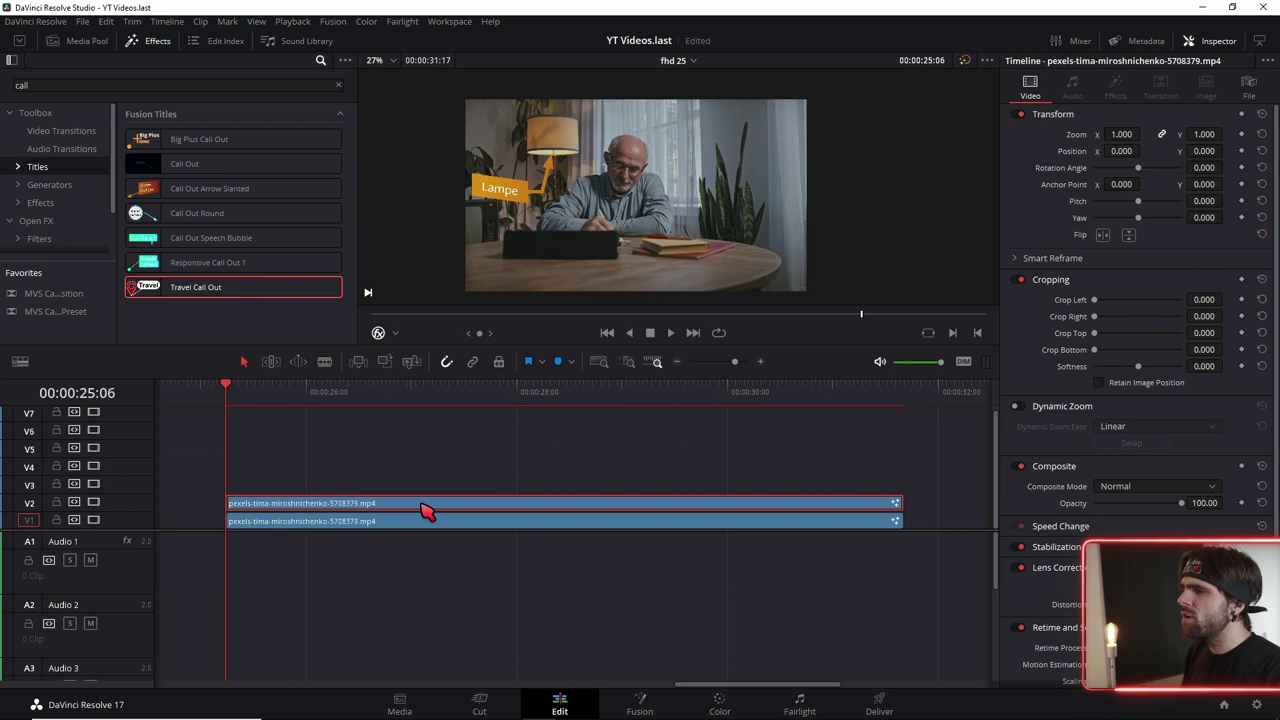
pyautogui.rightClick(423, 509)
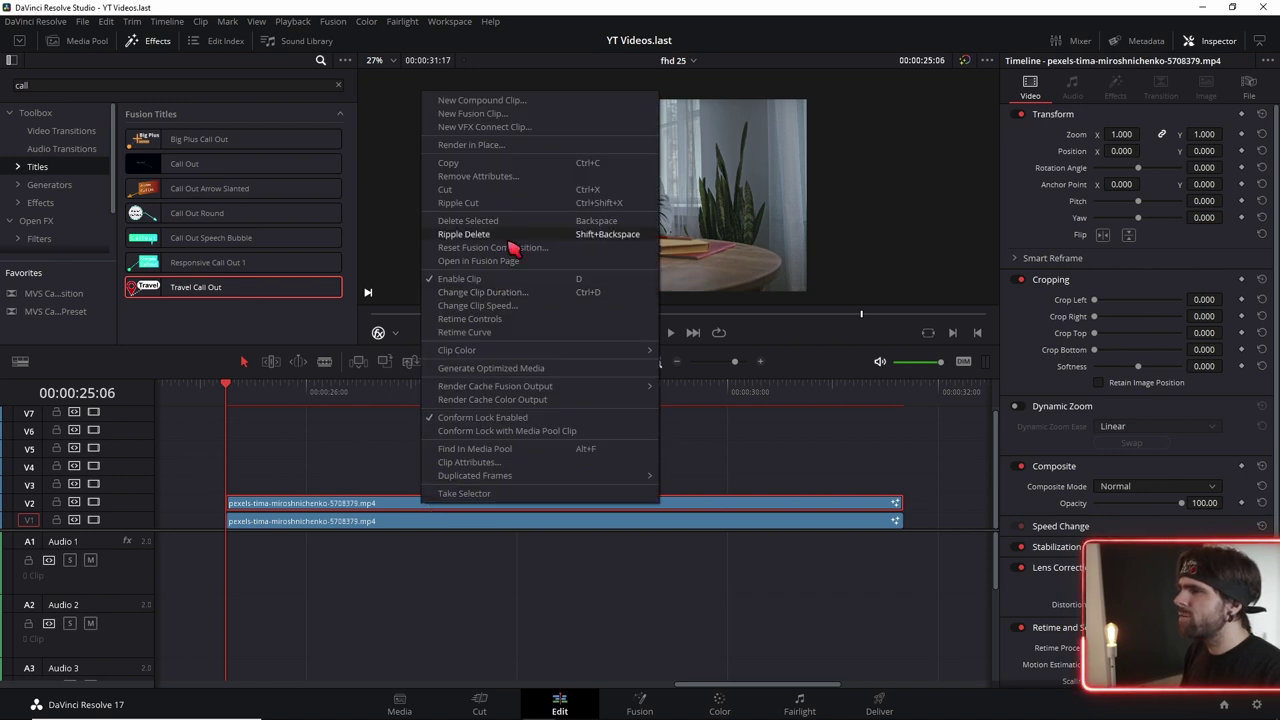
pyautogui.click(505, 145)
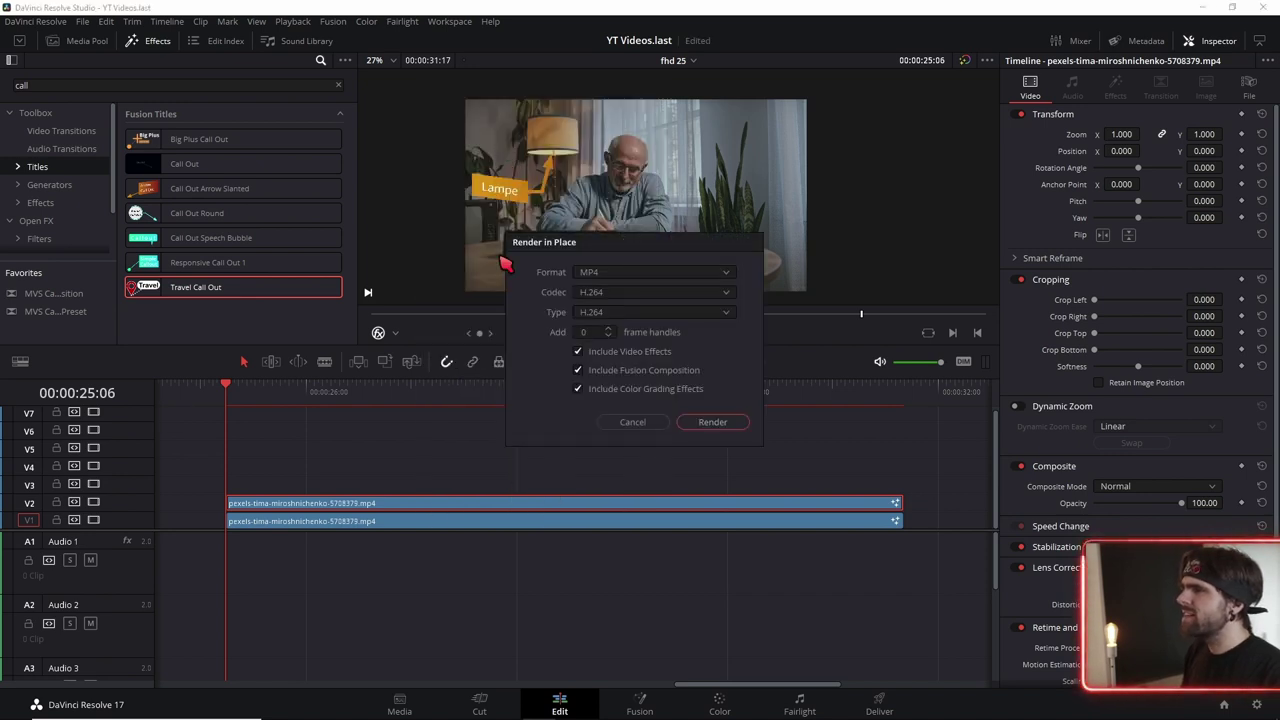